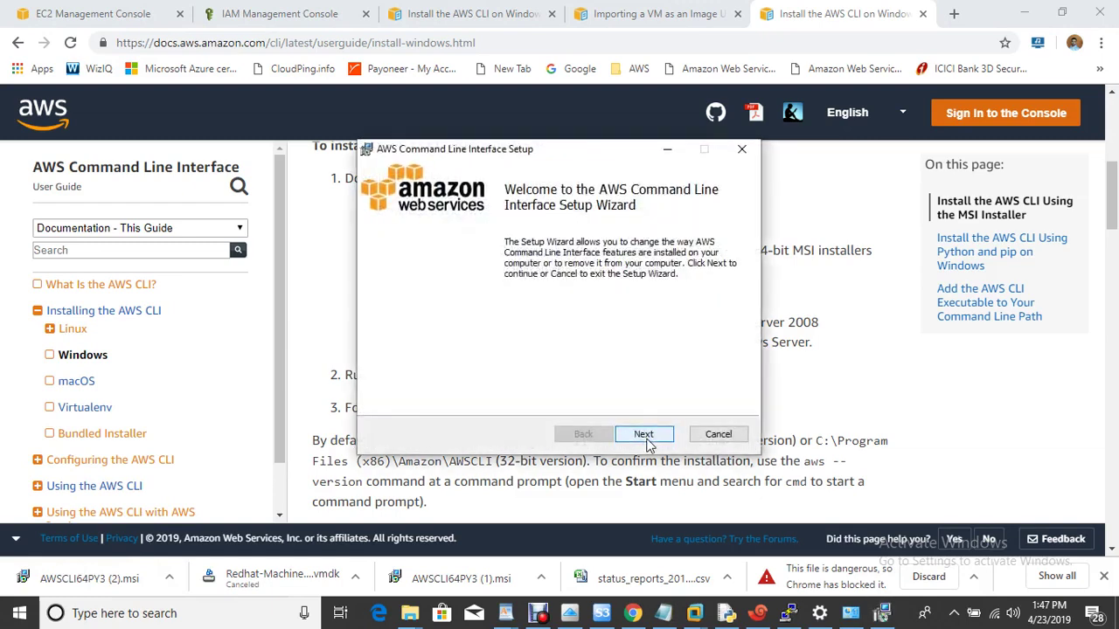
Advance past the AWS CLI Setup wizard's welcome page.
left_click(647, 441)
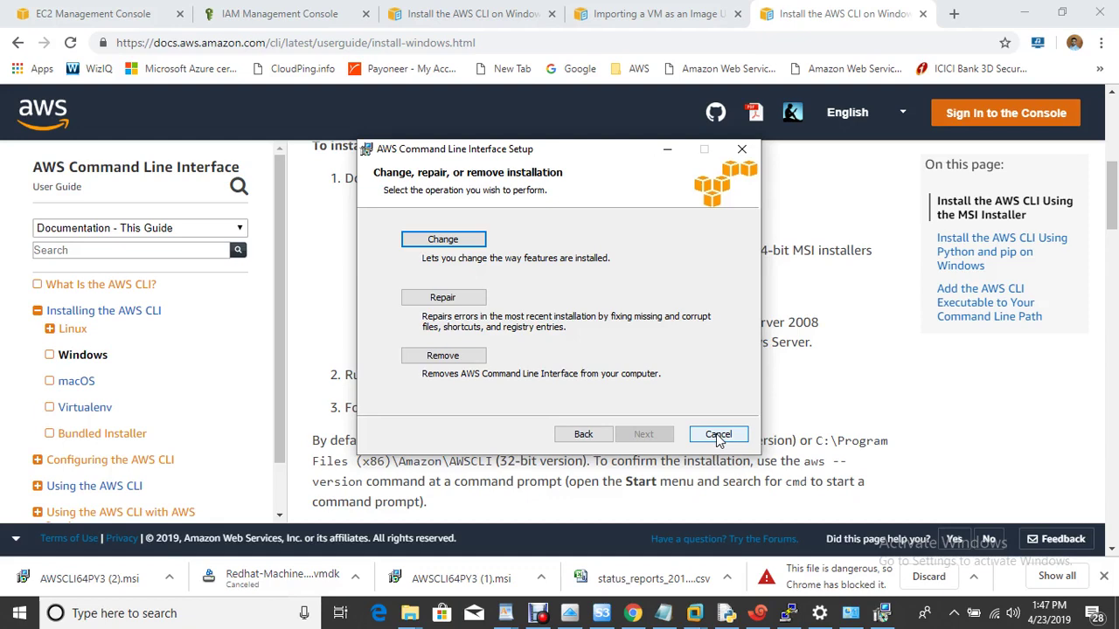
Cancel the AWS CLI setup, confirm with Yes, and finish the interrupted wizard.
left_click(718, 435)
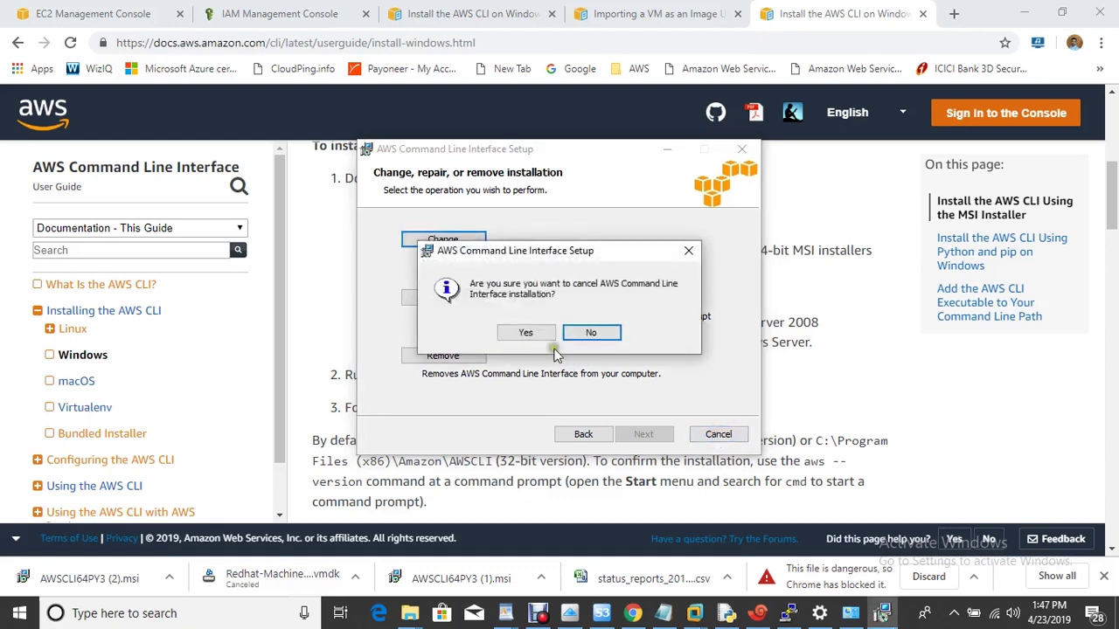
left_click(540, 340)
left_click(645, 434)
Highlight checklist step 3 on access keys, then run aws configure in a new command prompt.
left_click(680, 613)
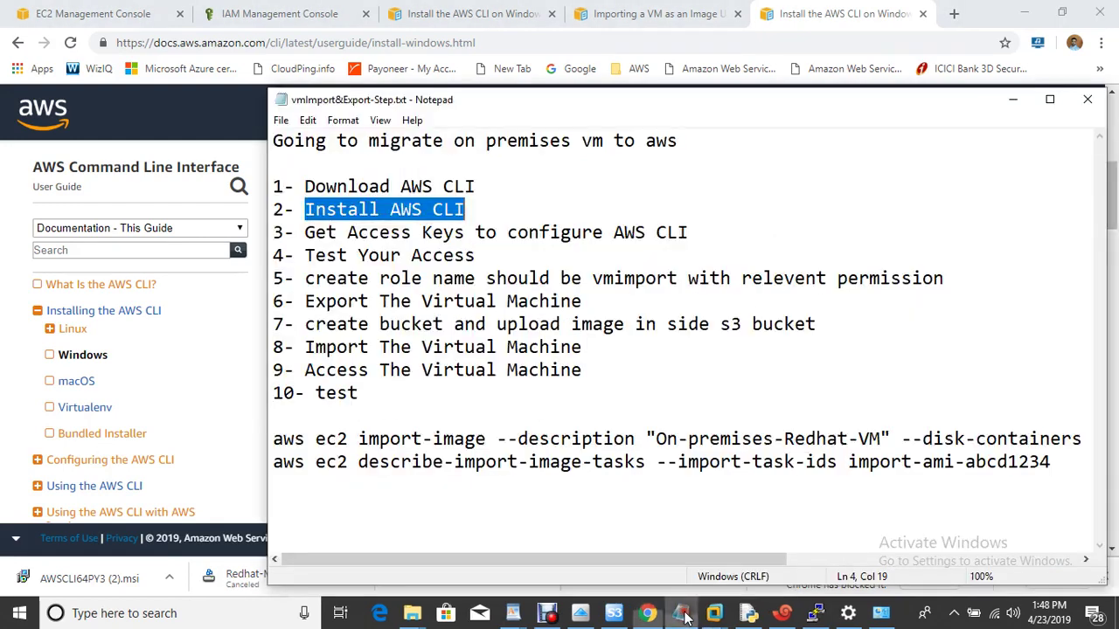
left_click_drag(305, 232, 737, 239)
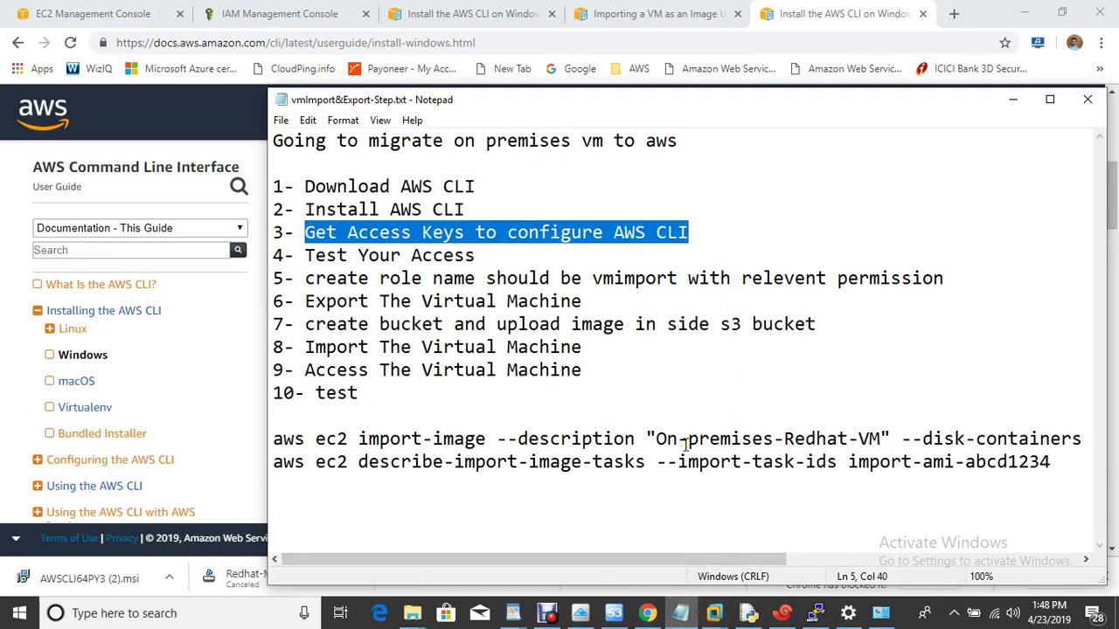
key("super+r")
type("cmd")
key("Return")
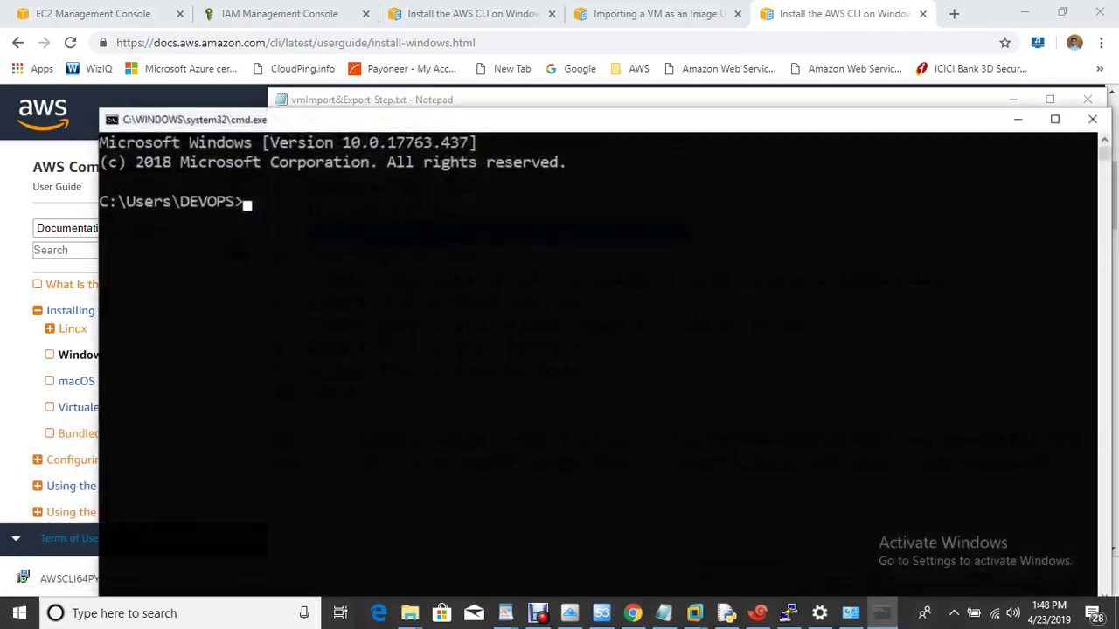
type("aws c")
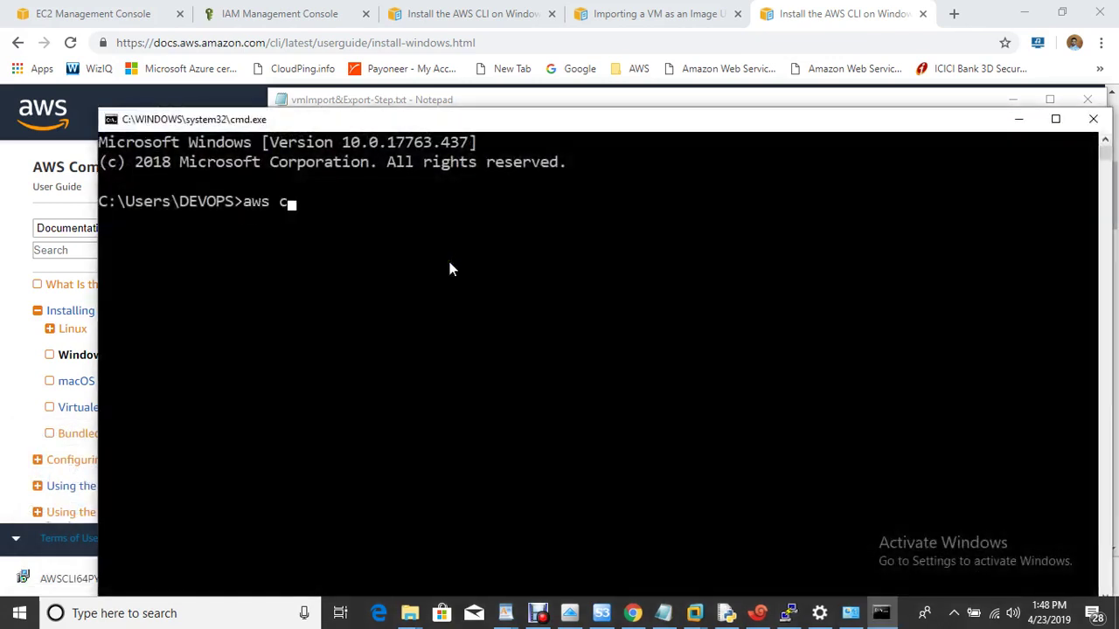
type("onfigure")
key("Return")
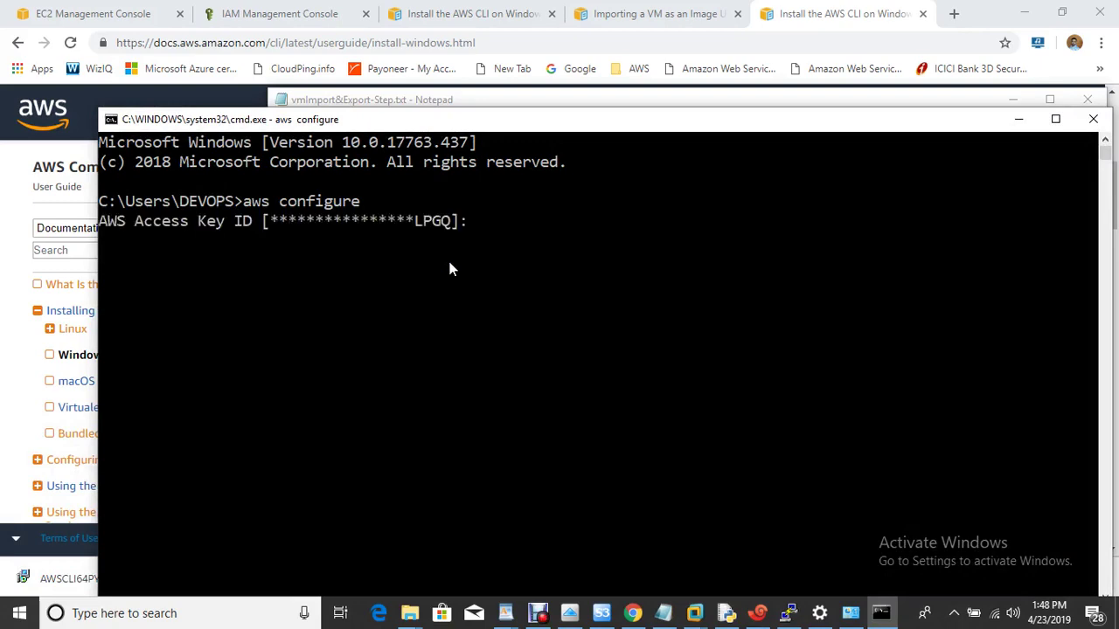
Delete the second, newer root access key under My Security Credentials.
left_click(118, 12)
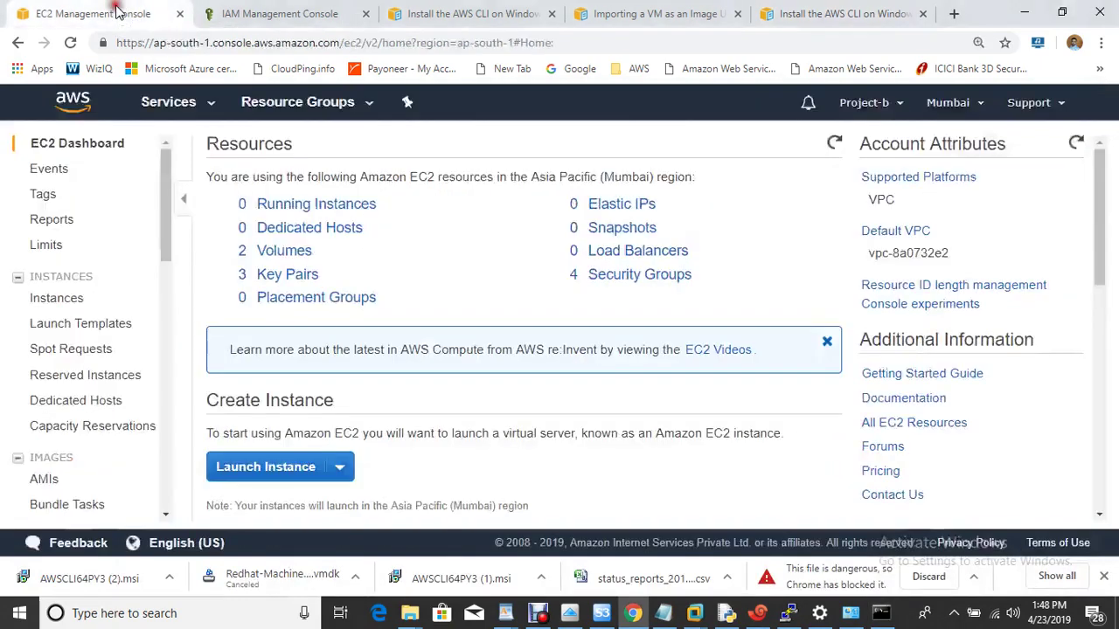
left_click(864, 102)
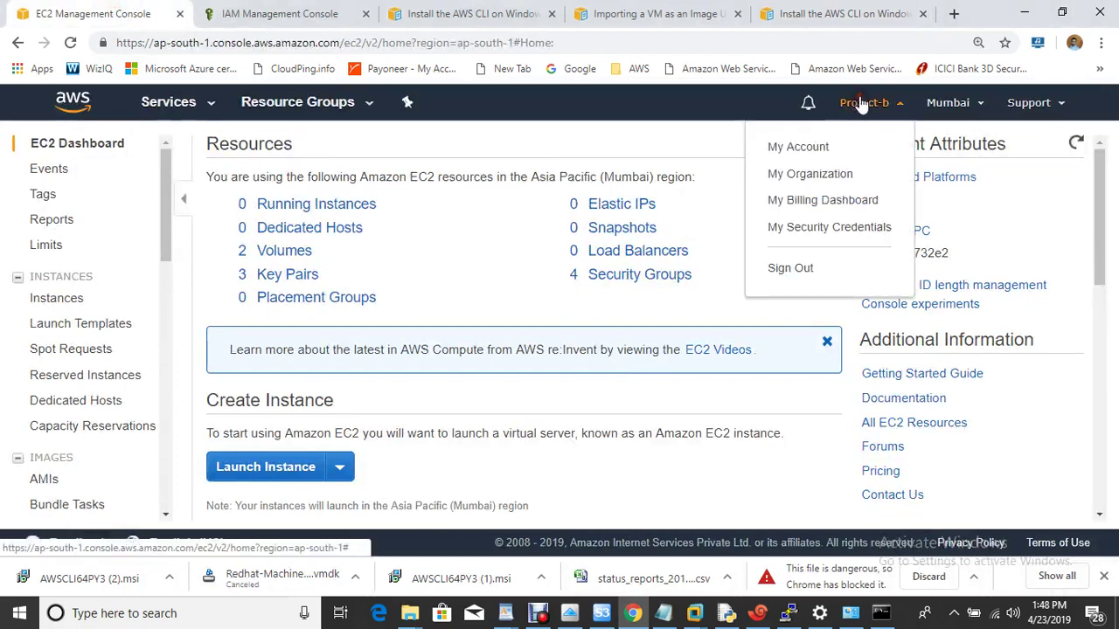
left_click(856, 234)
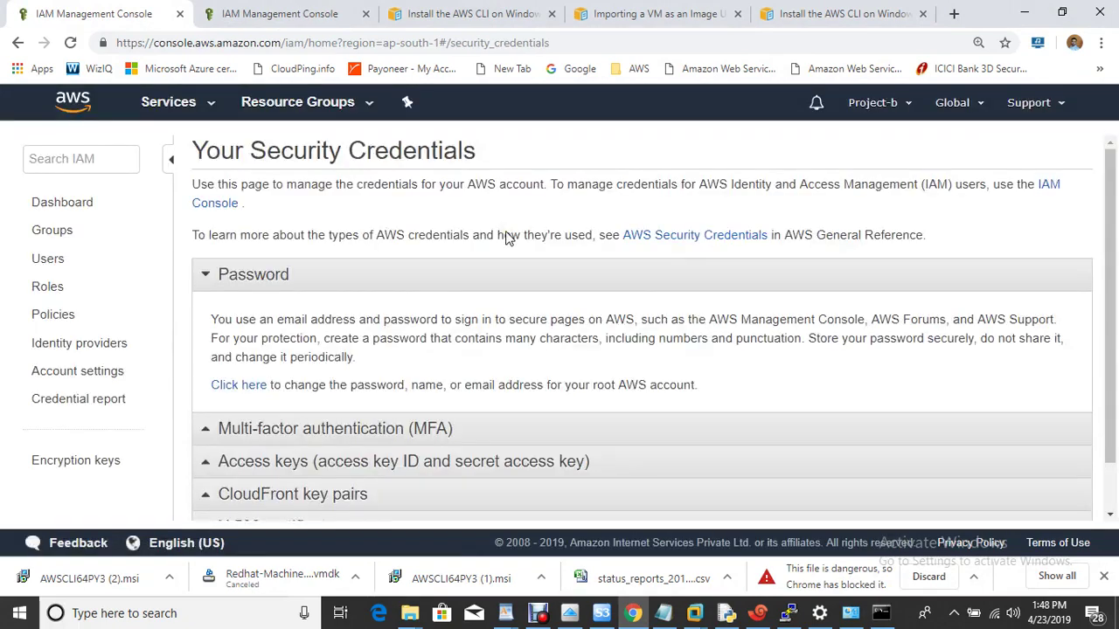
left_click(274, 463)
left_click_drag(1110, 258, 1110, 350)
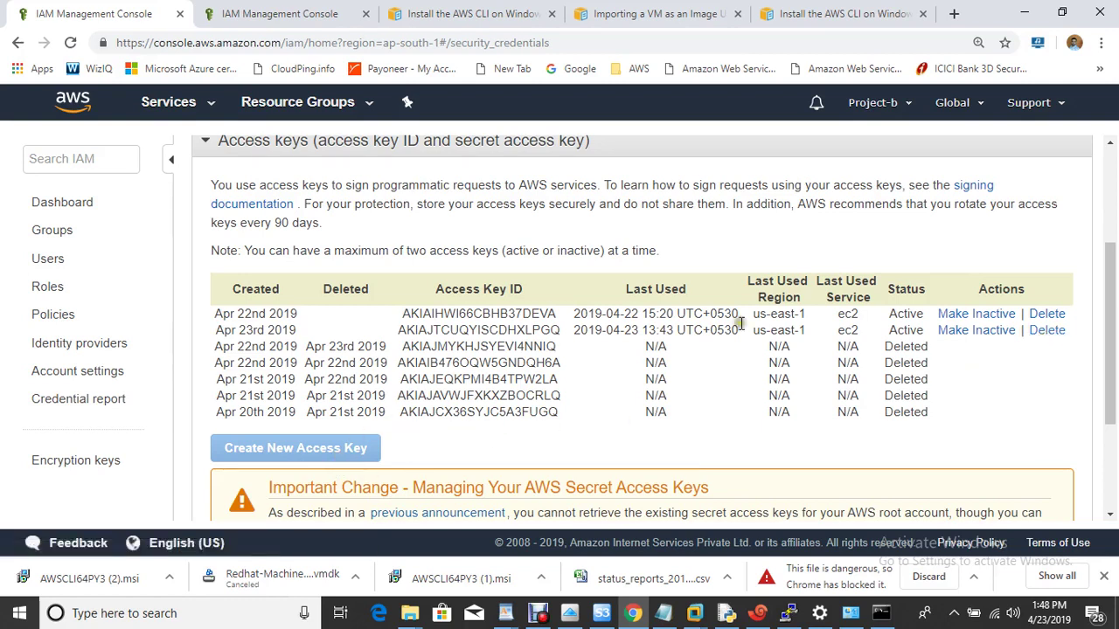
left_click(1046, 330)
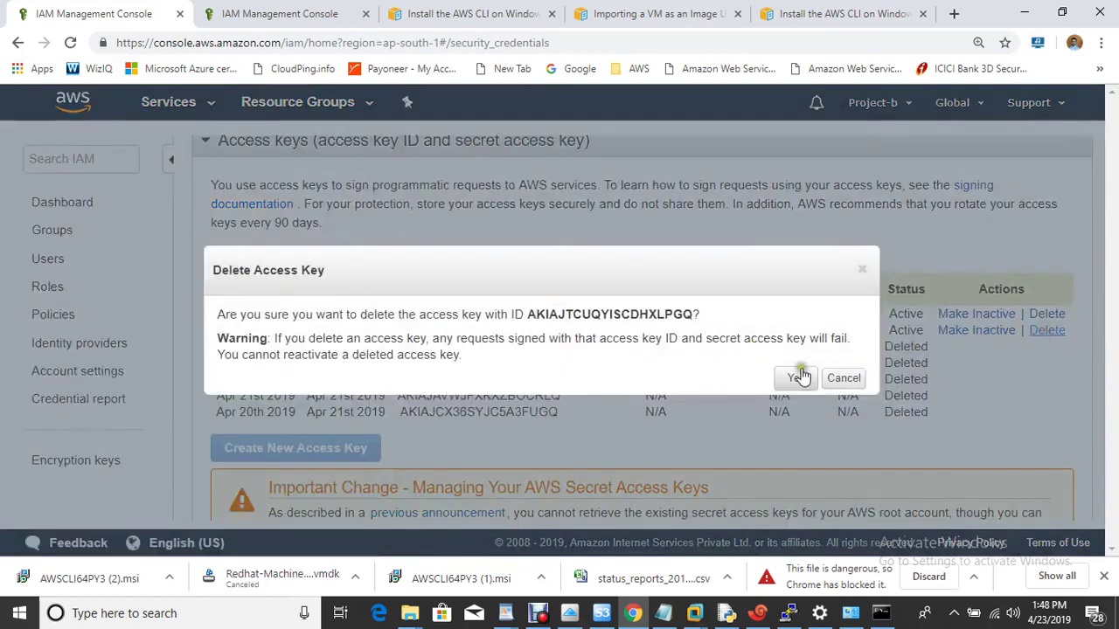
left_click(797, 377)
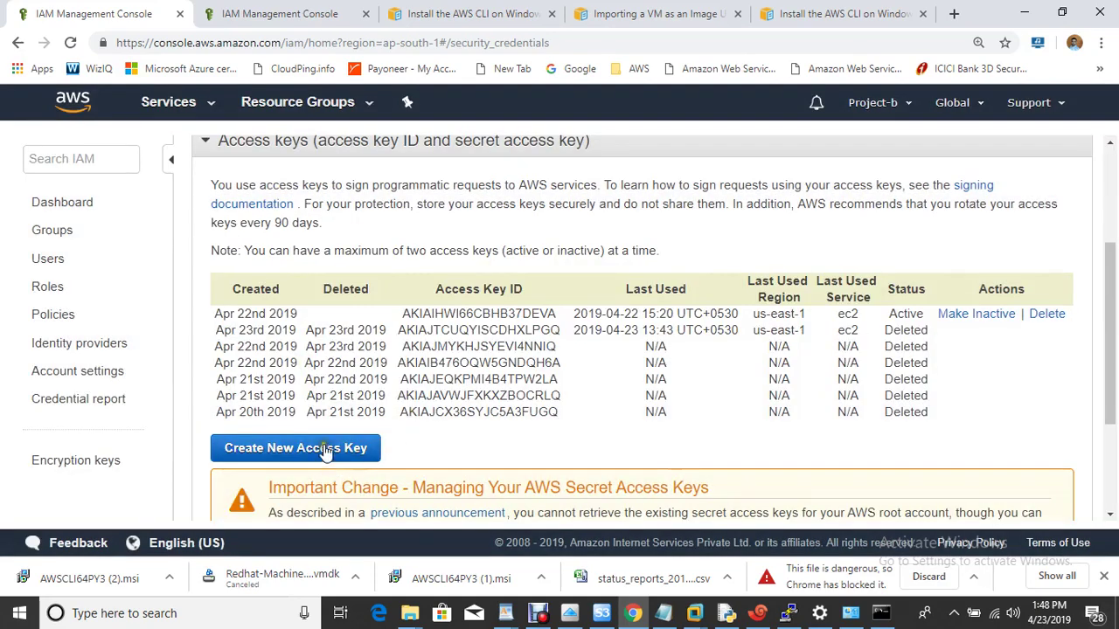
Create a new access key, reveal it, and copy its Access Key ID.
left_click(325, 449)
left_click(262, 381)
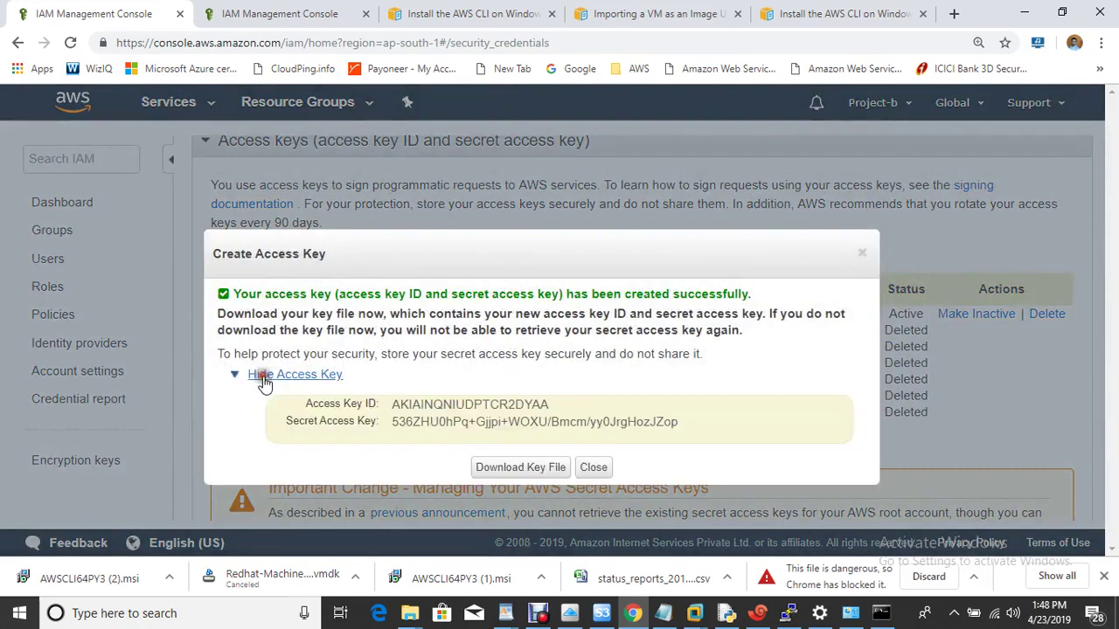
left_click_drag(392, 406, 537, 403)
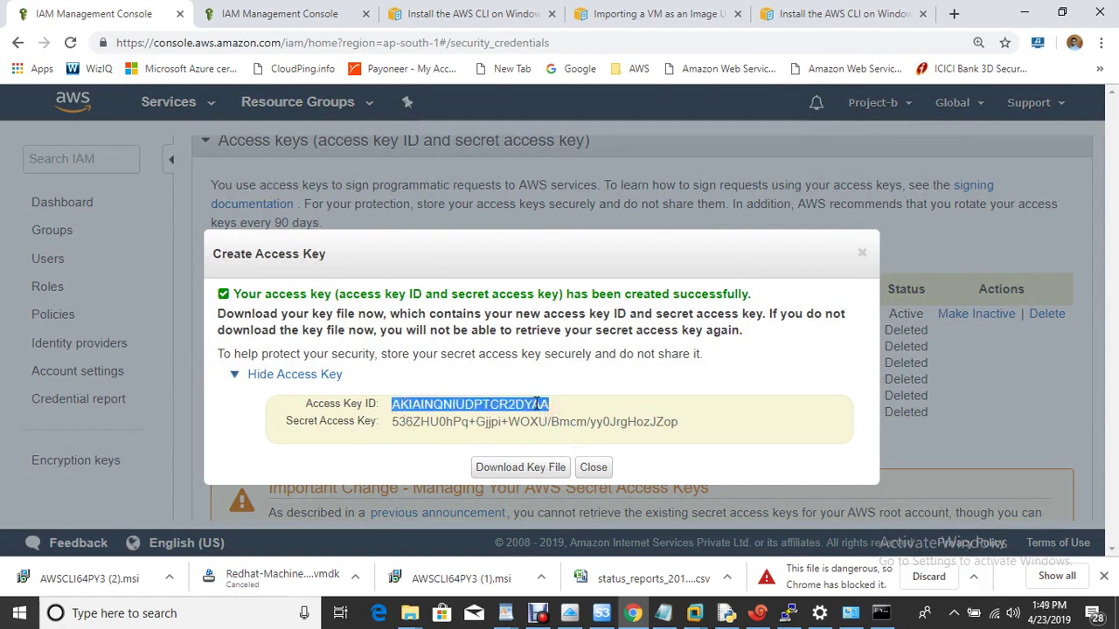
right_click(537, 403)
left_click(566, 416)
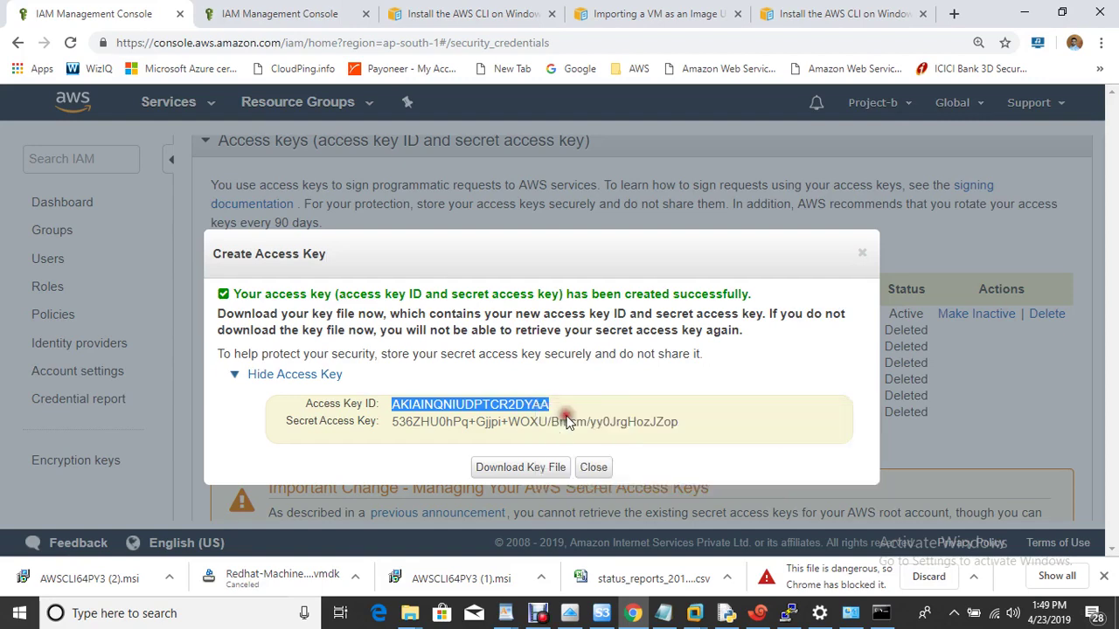
left_click(881, 614)
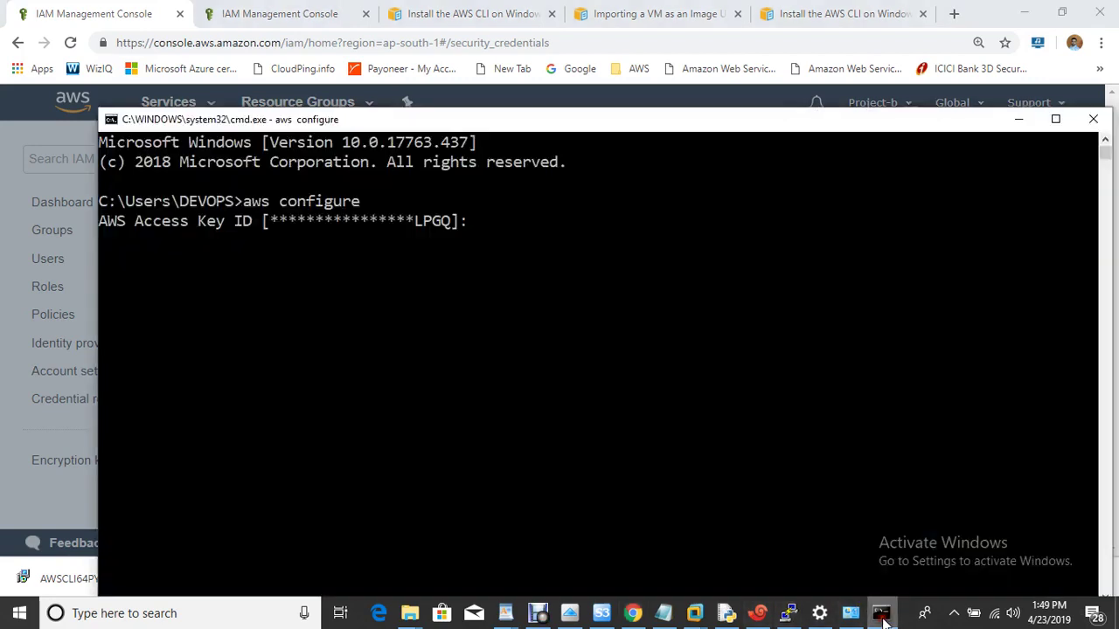
Paste the Access Key ID at the prompt, removing the accidental duplicate.
right_click(583, 245)
right_click(583, 245)
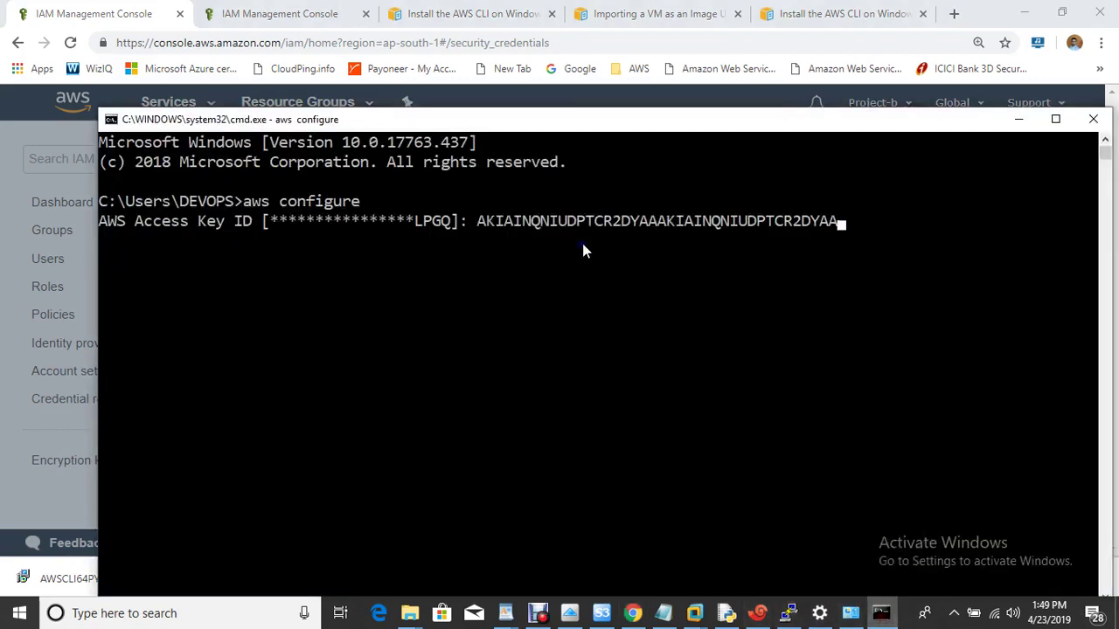
key("BackSpace")
key("BackSpace")
key("BackSpace")
key("BackSpace")
key("BackSpace")
key("BackSpace")
key("BackSpace")
key("BackSpace")
key("BackSpace")
key("BackSpace")
key("BackSpace")
key("BackSpace")
key("BackSpace")
key("BackSpace")
key("BackSpace")
key("BackSpace")
key("BackSpace")
key("BackSpace")
key("BackSpace")
key("BackSpace")
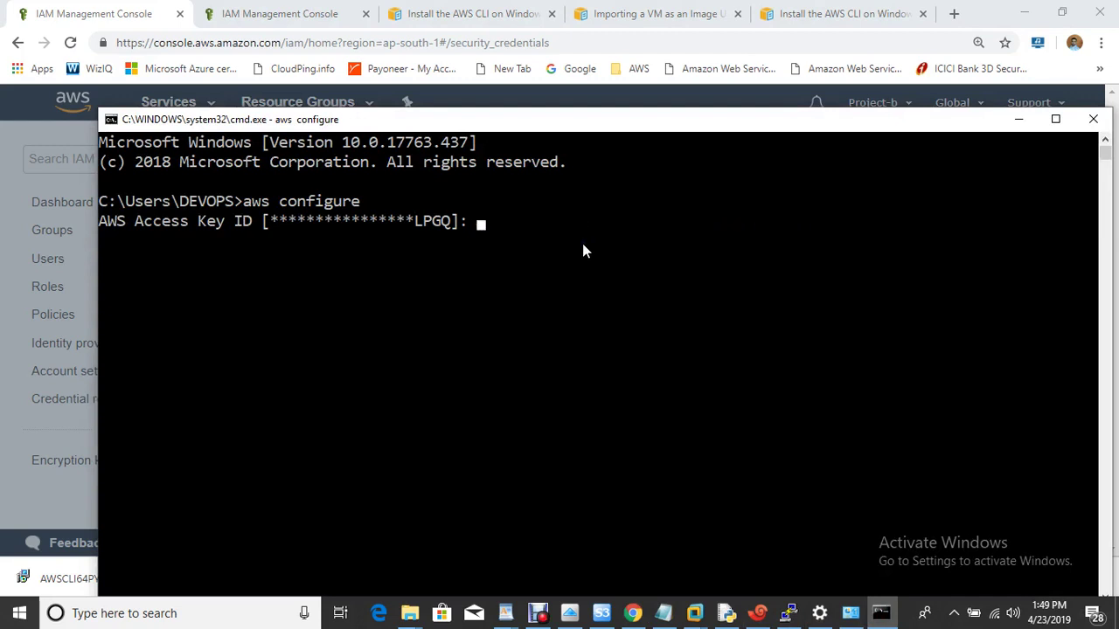
left_click(582, 243)
right_click(582, 243)
left_click(536, 246)
left_click(536, 246)
left_click(537, 246)
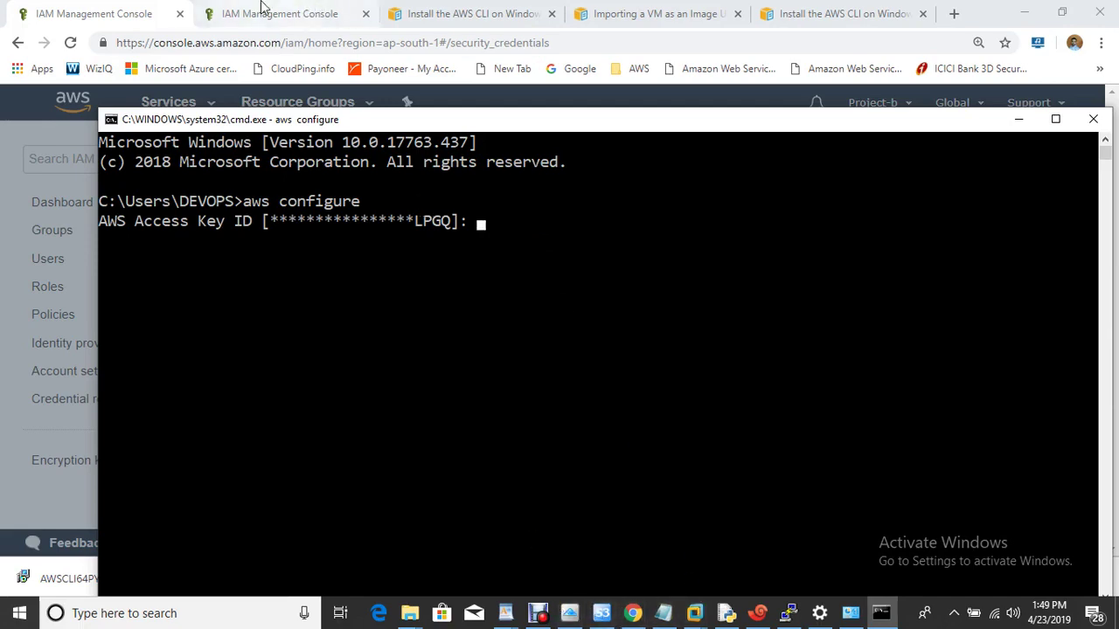
Recopy the Access Key ID from the browser and submit it at the prompt.
left_click(123, 11)
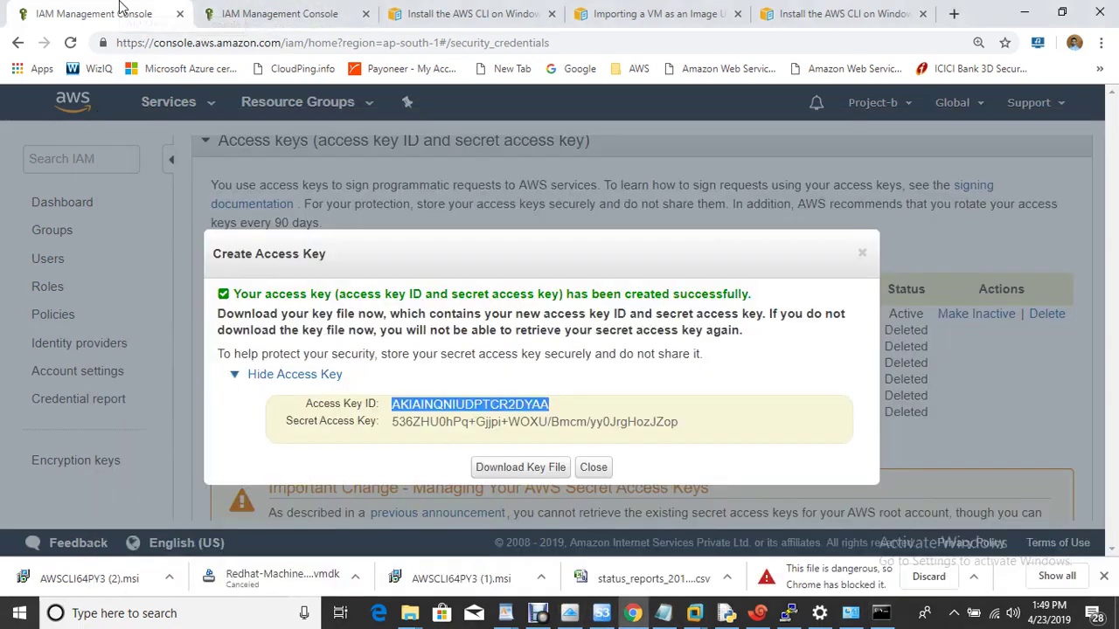
right_click(494, 404)
left_click(563, 421)
key("alt+Tab")
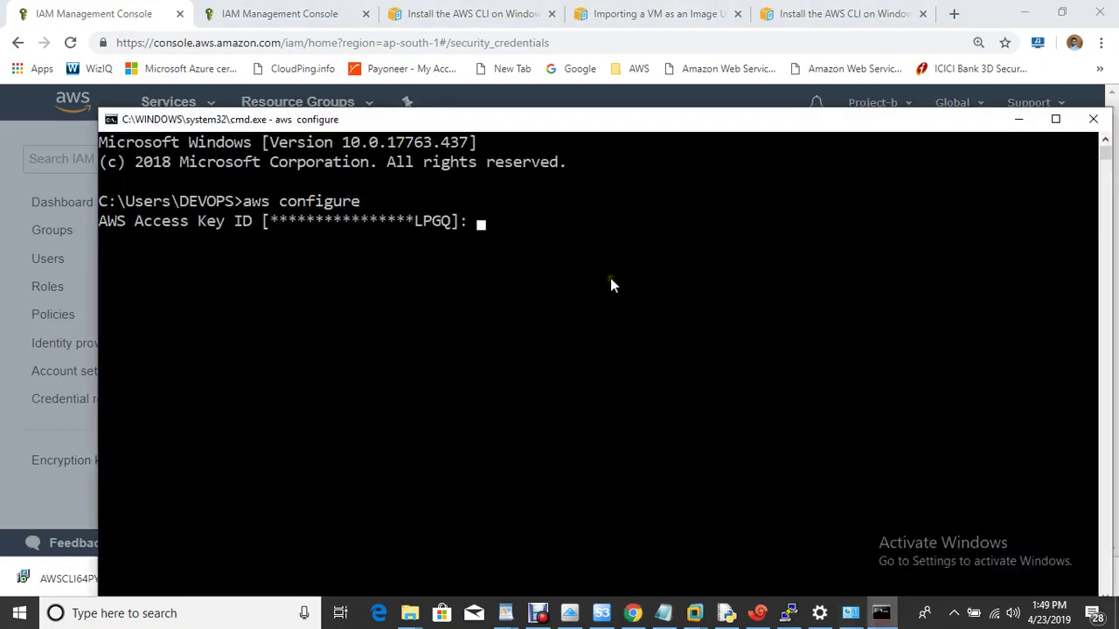
right_click(611, 280)
key("Return")
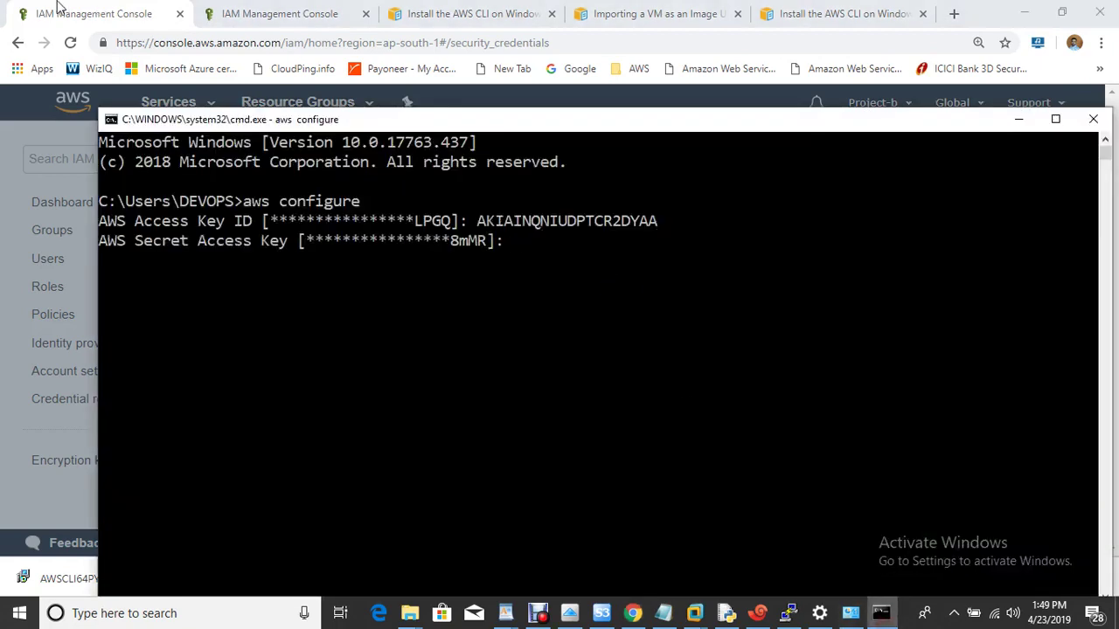
Copy the Secret Access Key from the browser and submit it at the prompt.
left_click(37, 5)
left_click_drag(391, 422, 685, 435)
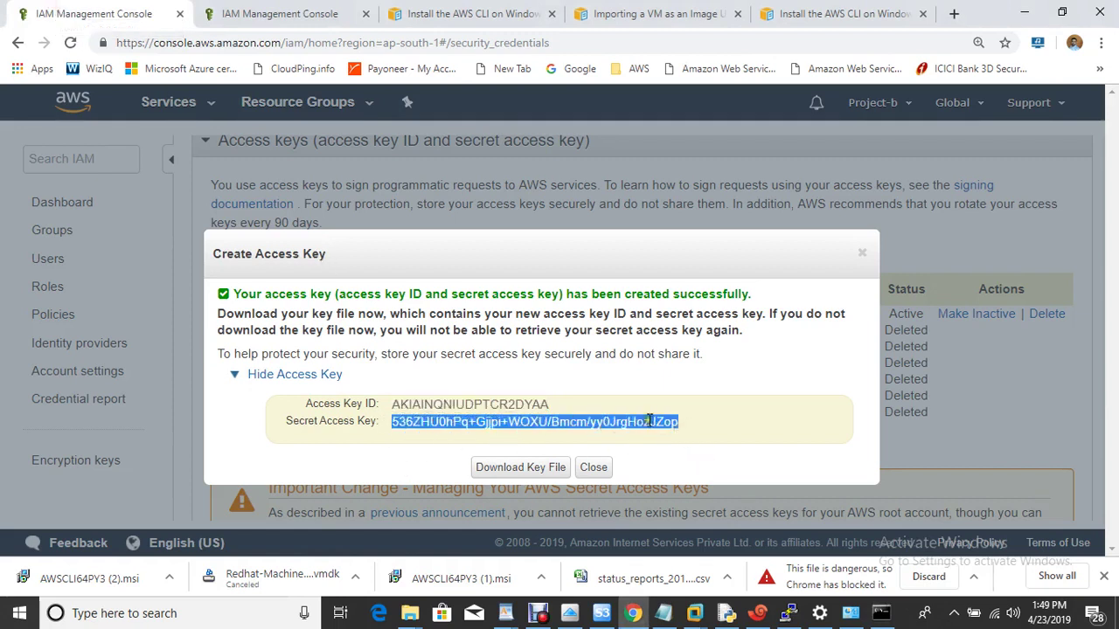
right_click(653, 422)
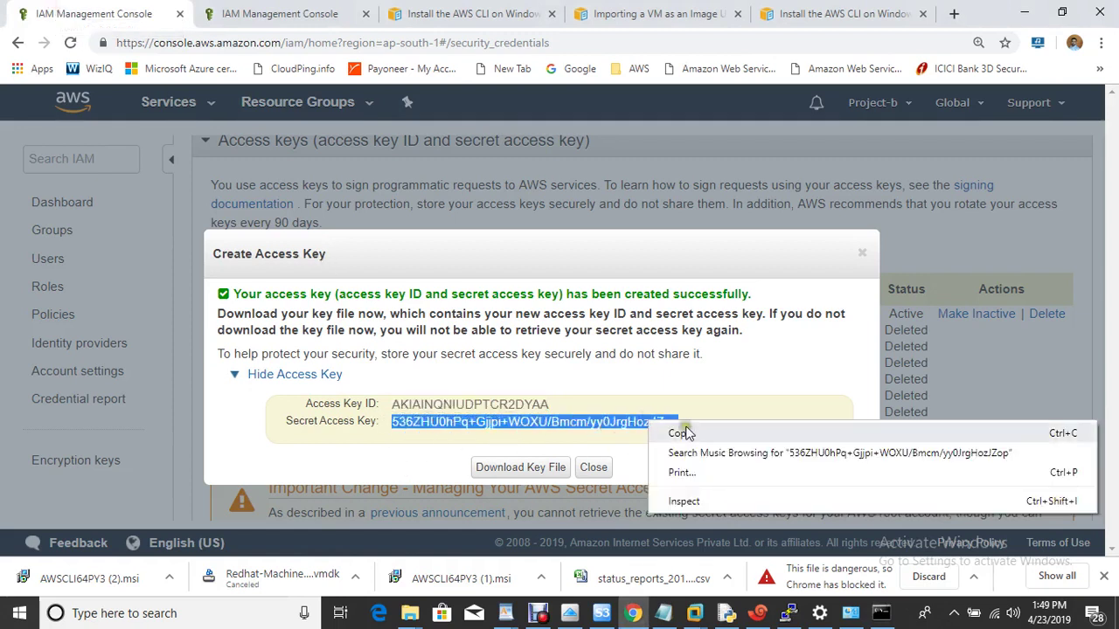
left_click(686, 435)
left_click(881, 613)
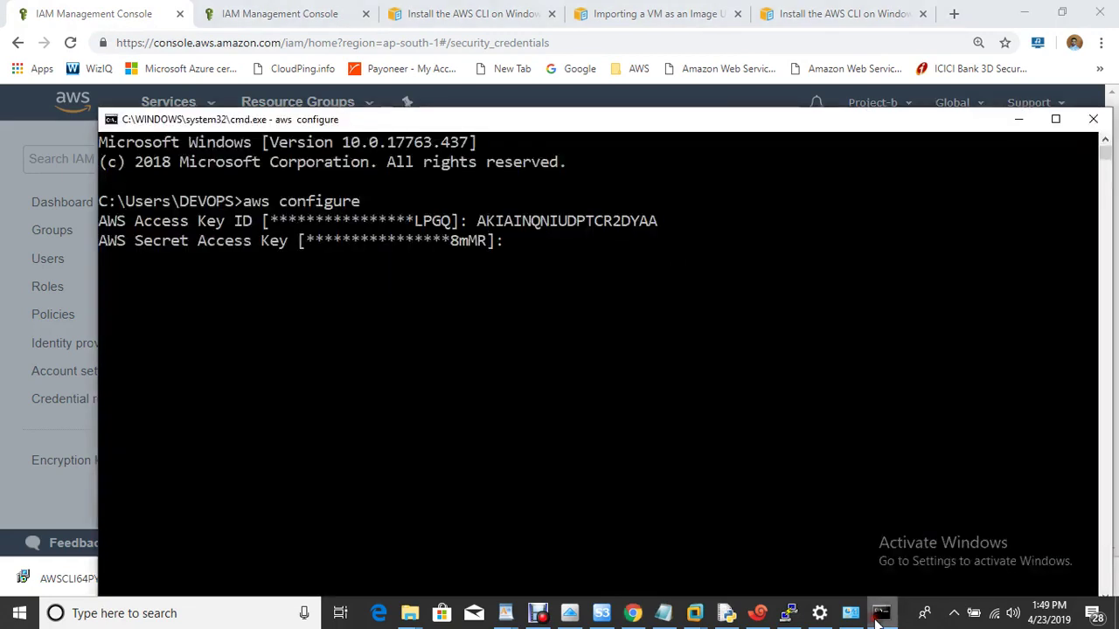
right_click(668, 259)
key("Return")
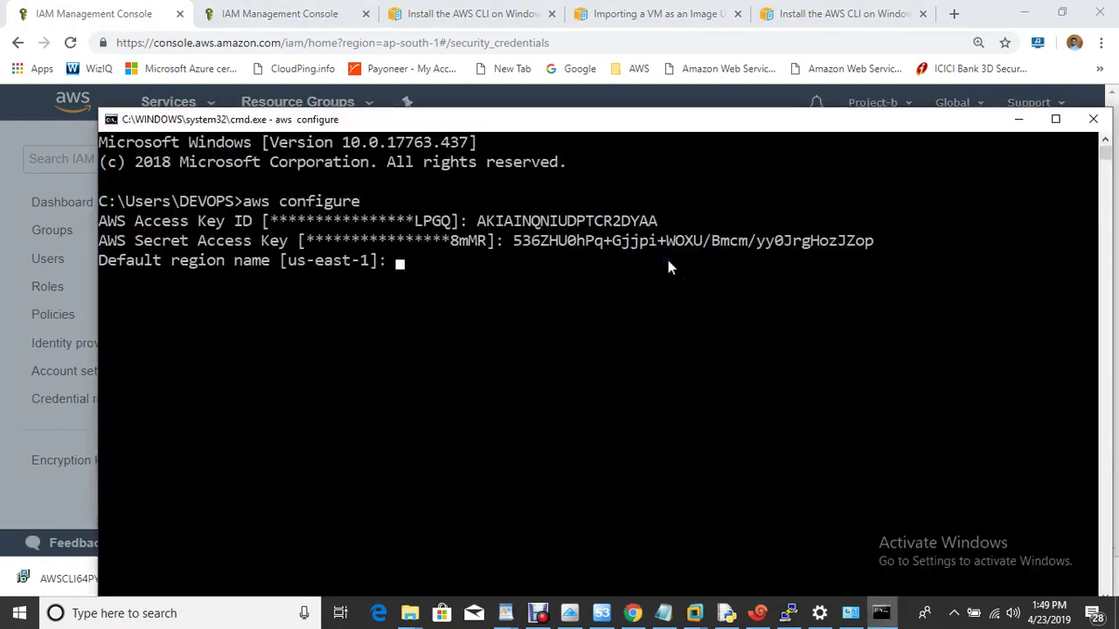
Set the default region to us-east-1 and the output format to table.
type("us-east-1")
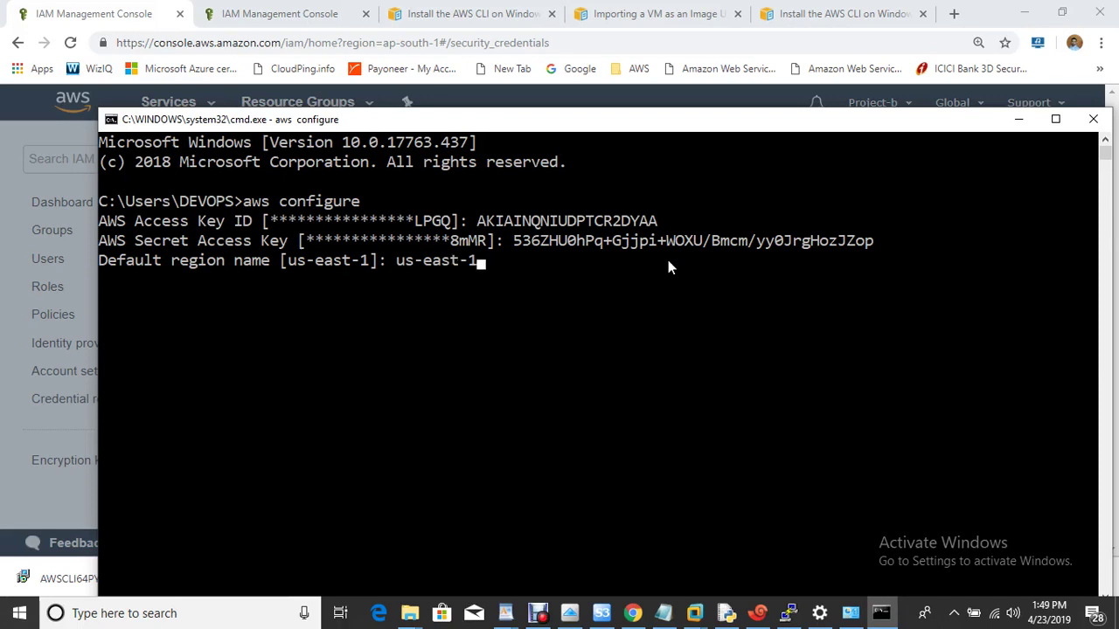
key("Return")
type("t output format [table]: table")
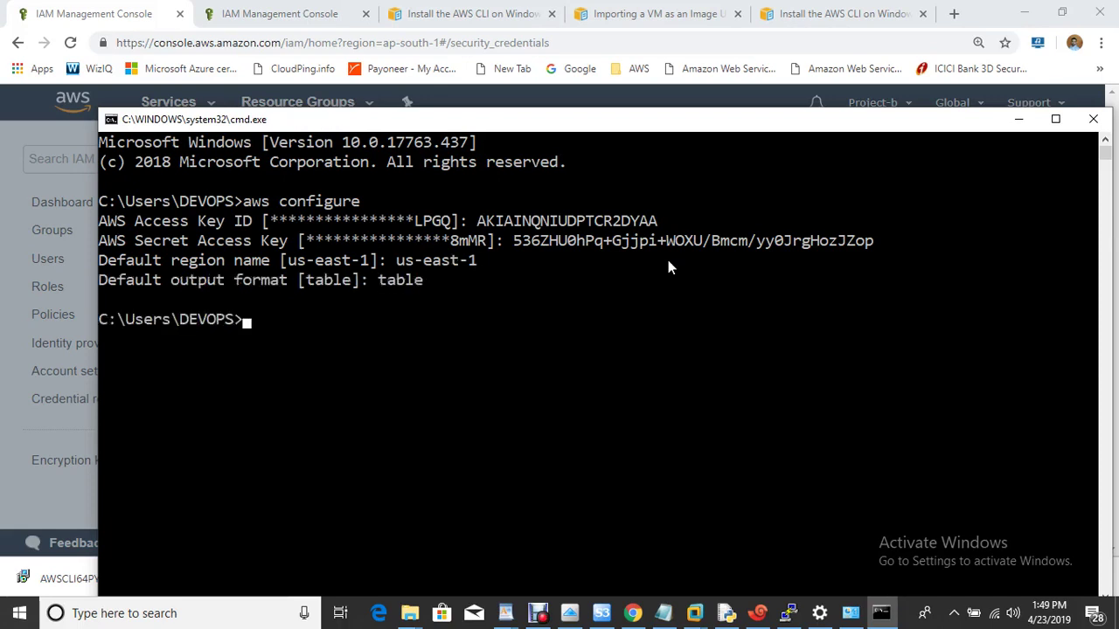
left_click(664, 614)
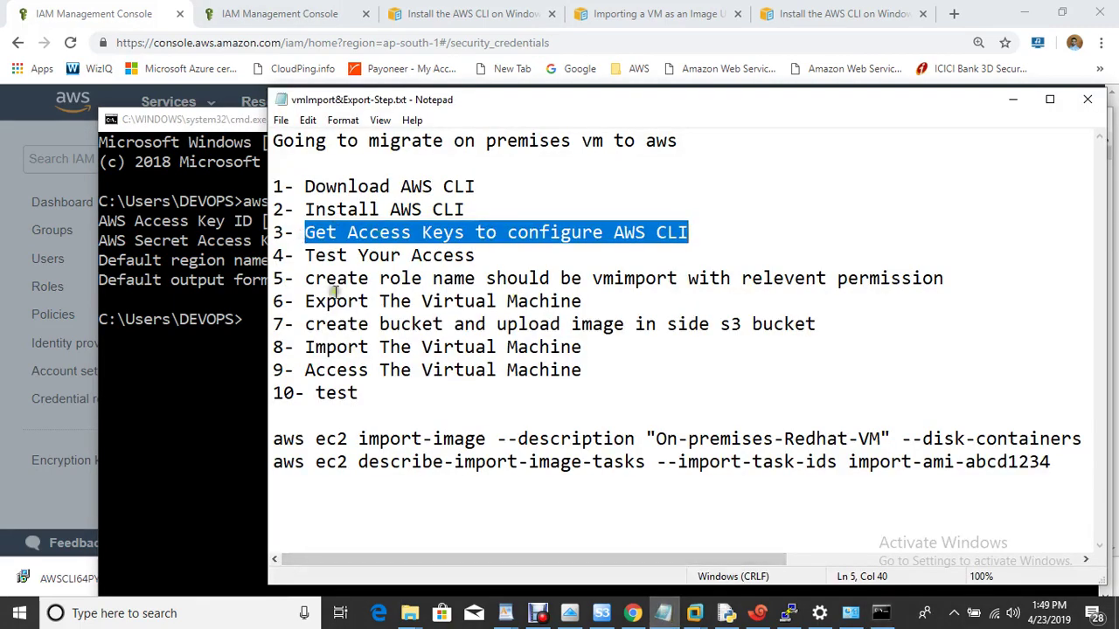
Mark checklist step 4 and run aws ec2 describe-regions to list the EC2 regions.
left_click_drag(304, 255, 481, 260)
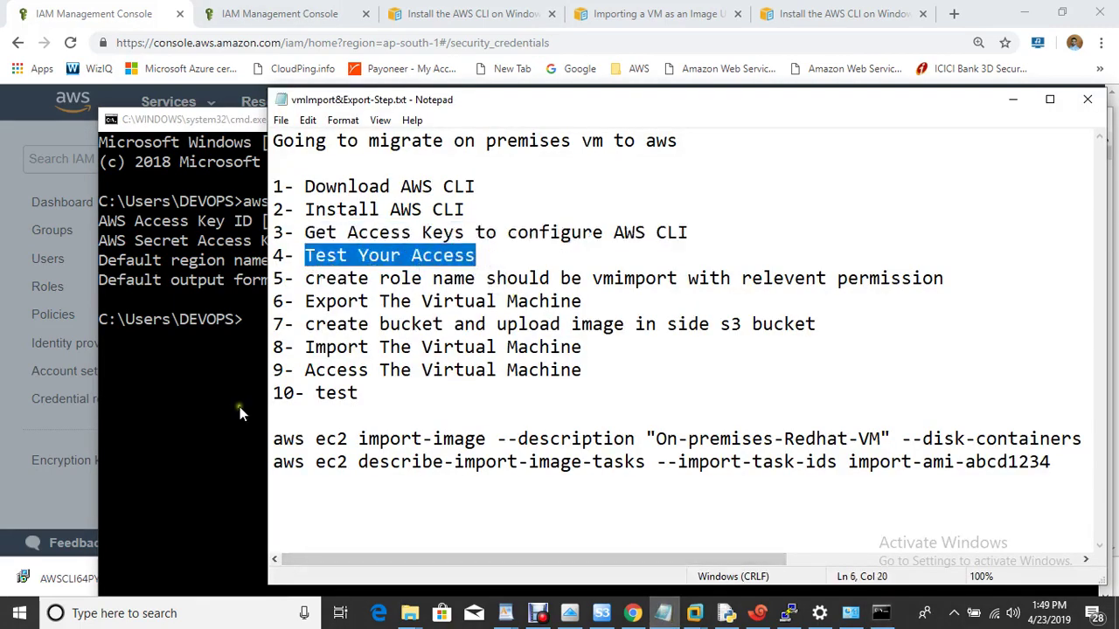
left_click(240, 406)
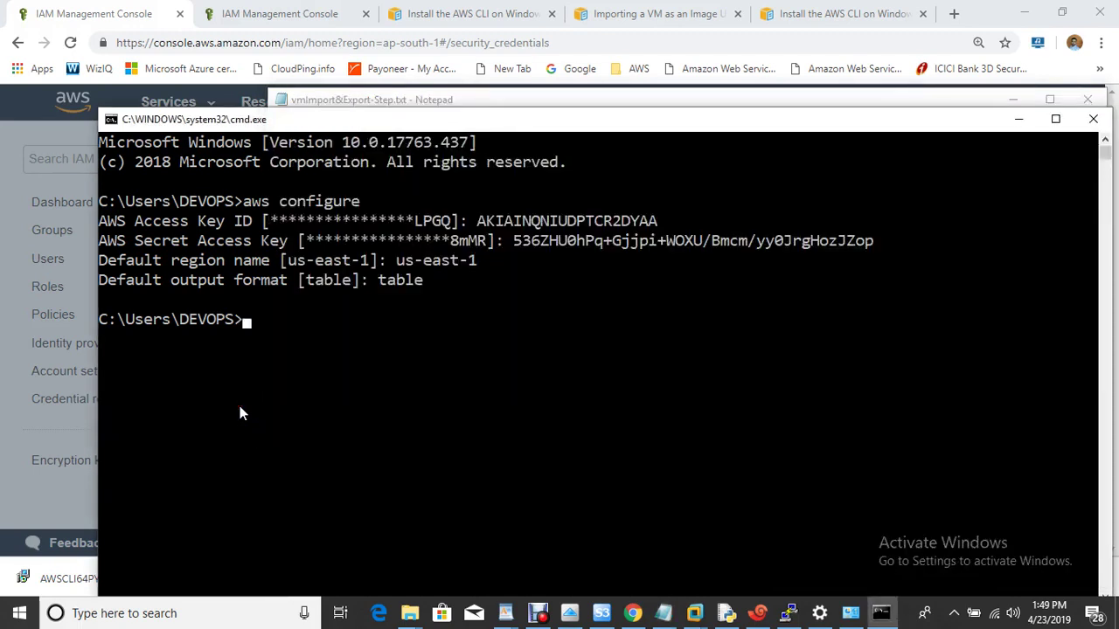
type("aws ec2 describe")
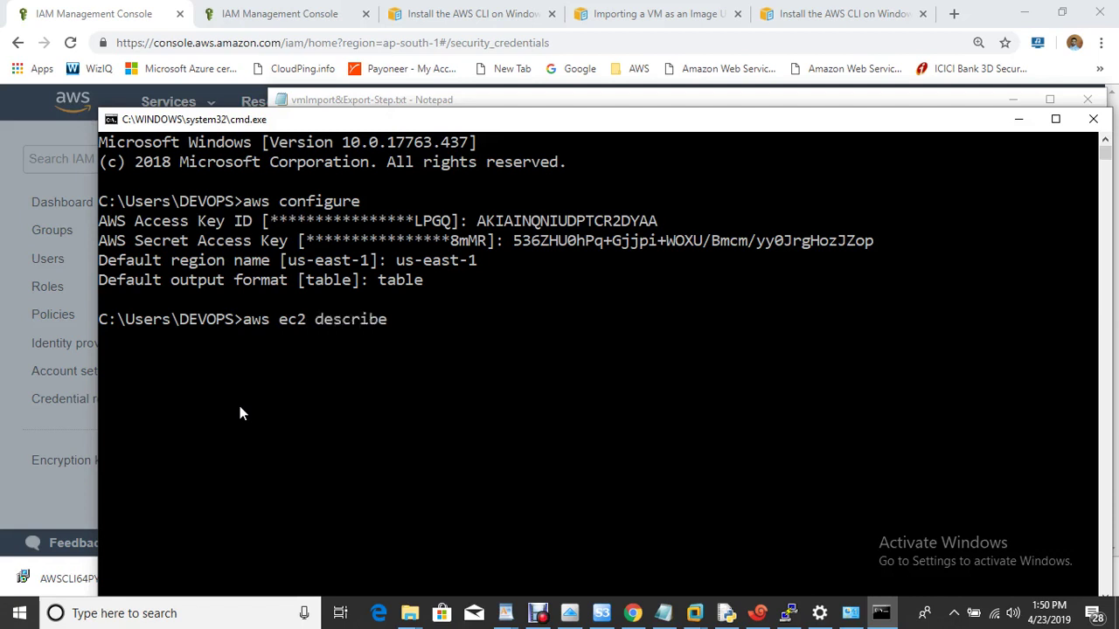
type("-regions")
key("Return")
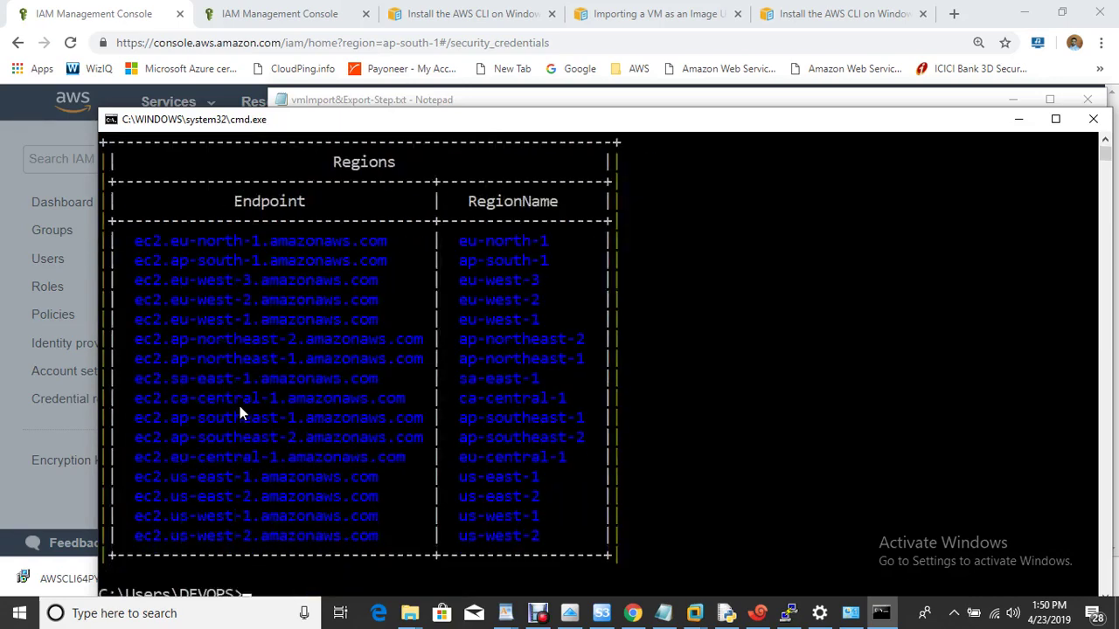
Clear the console with cls.
type("ls")
key("Return")
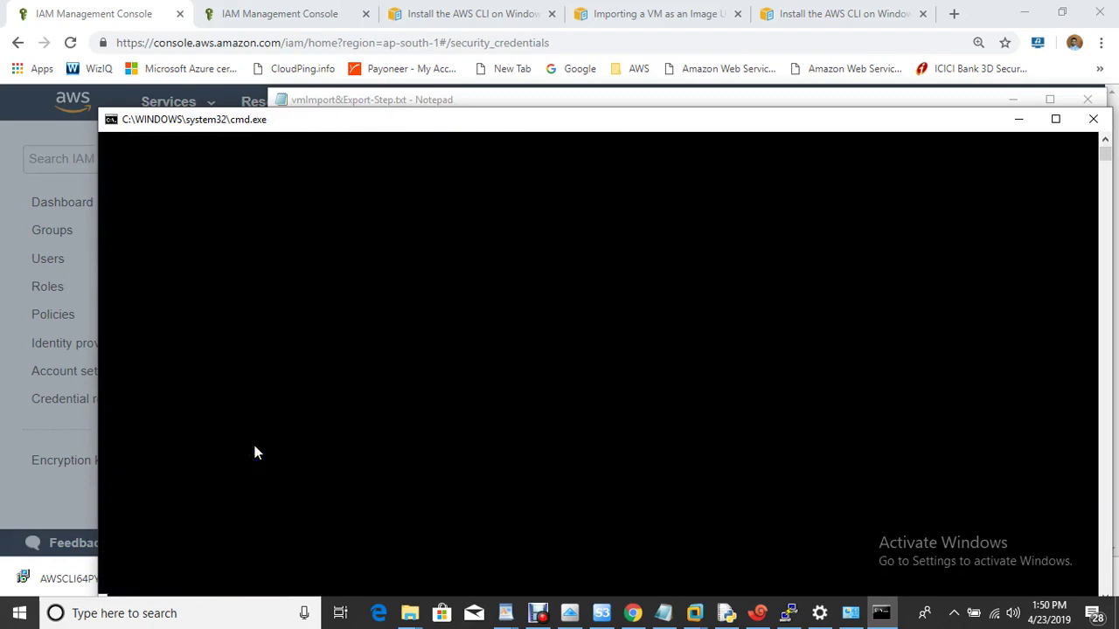
left_click(663, 614)
Highlight the role name vmimport in step 5, then bring up the VM import guide and IAM dashboard.
left_click_drag(315, 278, 576, 284)
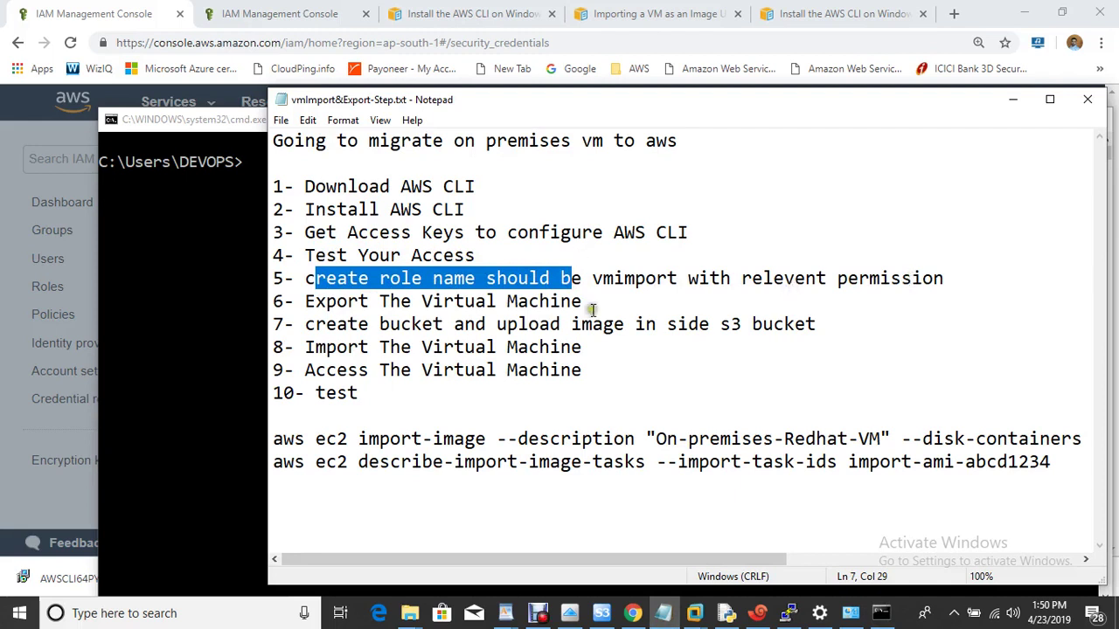
left_click_drag(592, 279, 680, 282)
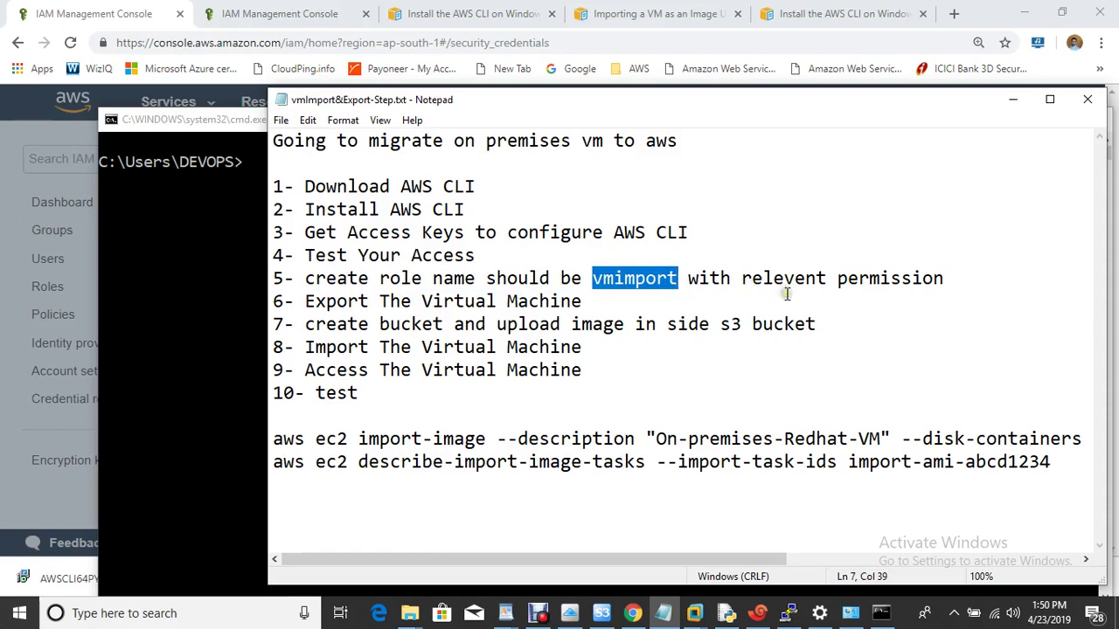
left_click(236, 186)
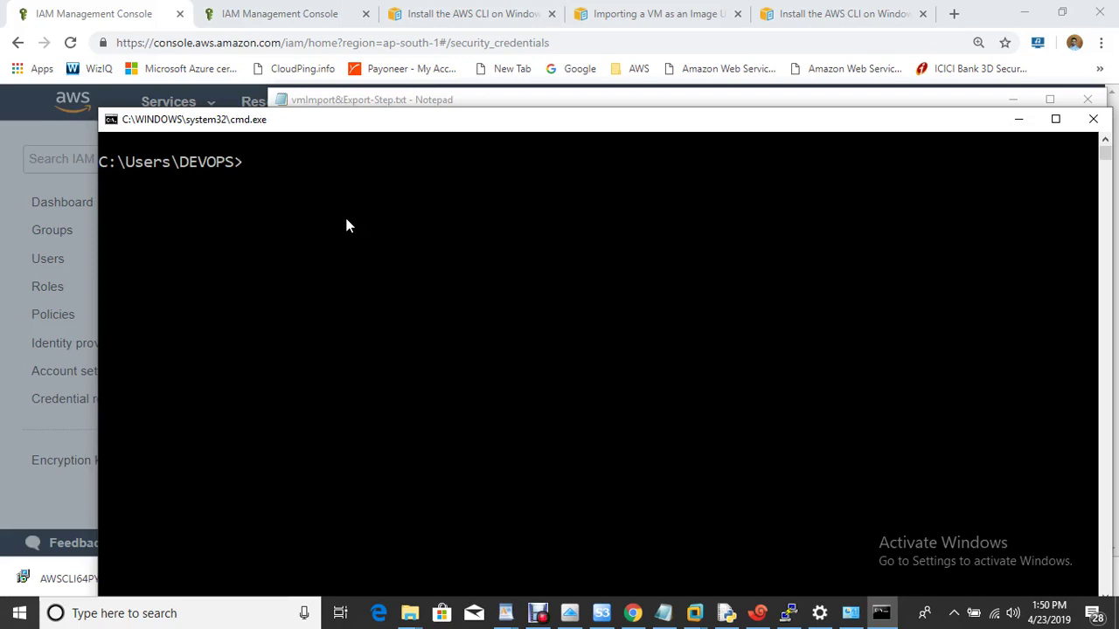
left_click(654, 14)
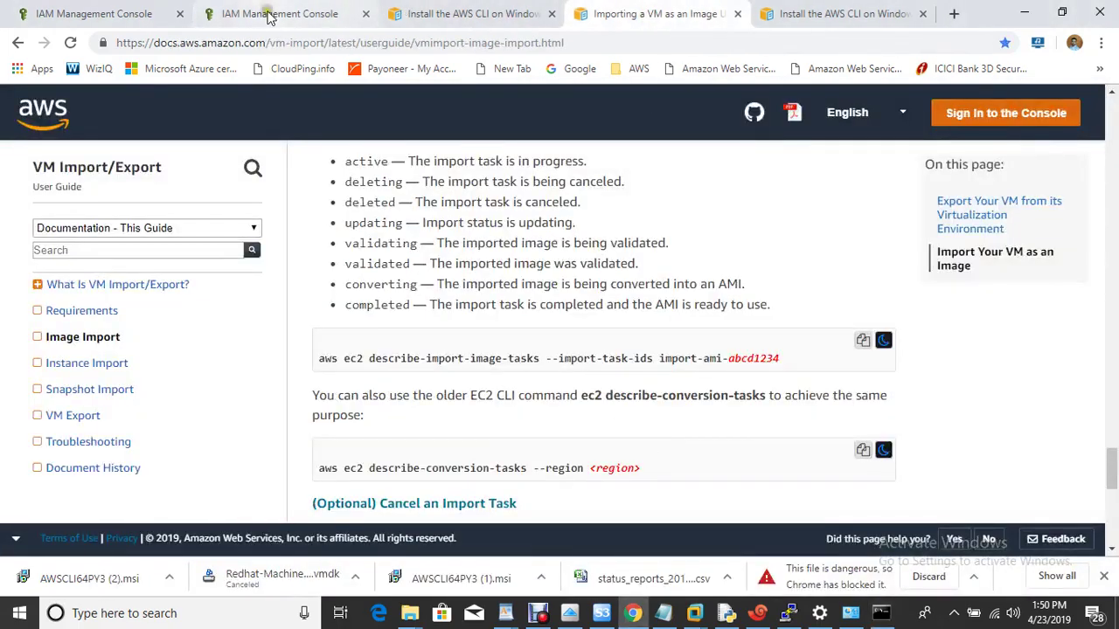
left_click(263, 14)
Select the import-image command line in the notes and return to the VM import guide.
left_click(663, 612)
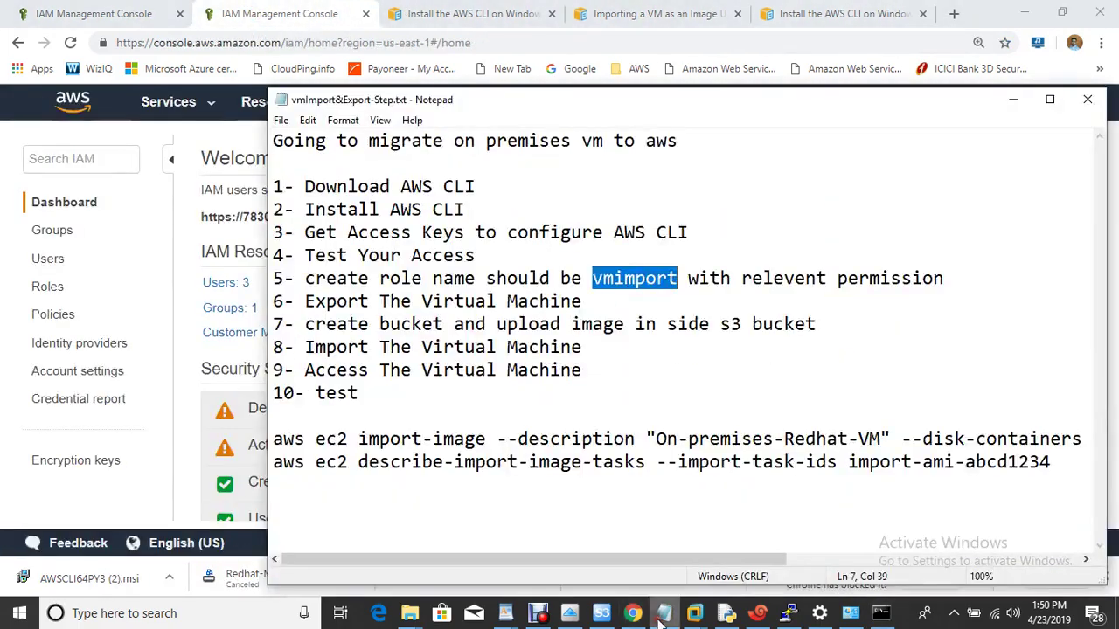
left_click_drag(279, 438, 188, 367)
left_click(187, 366)
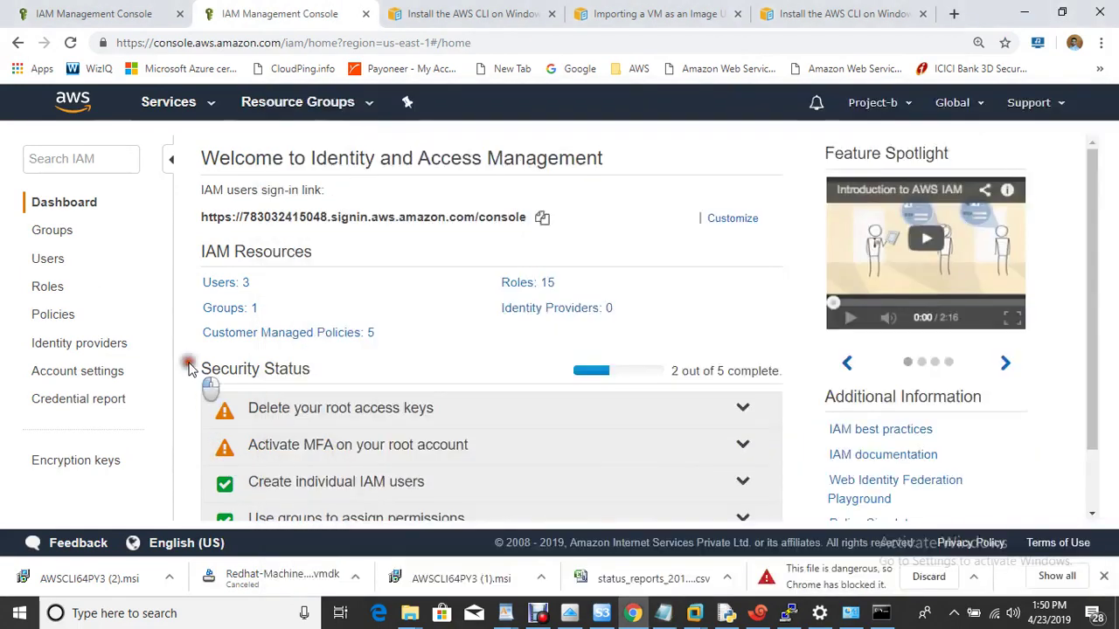
left_click(642, 13)
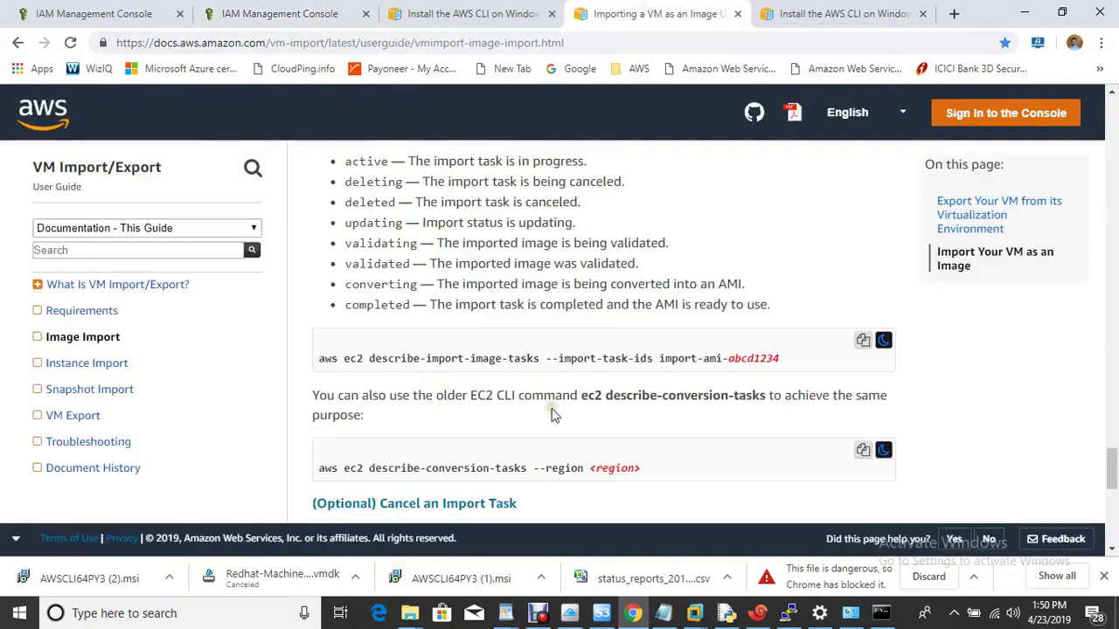
Scroll the VM Import/Export guide to the service-role section with the trust-policy.json code block.
scroll(552, 408, "up", 6)
scroll(551, 408, "up", 10)
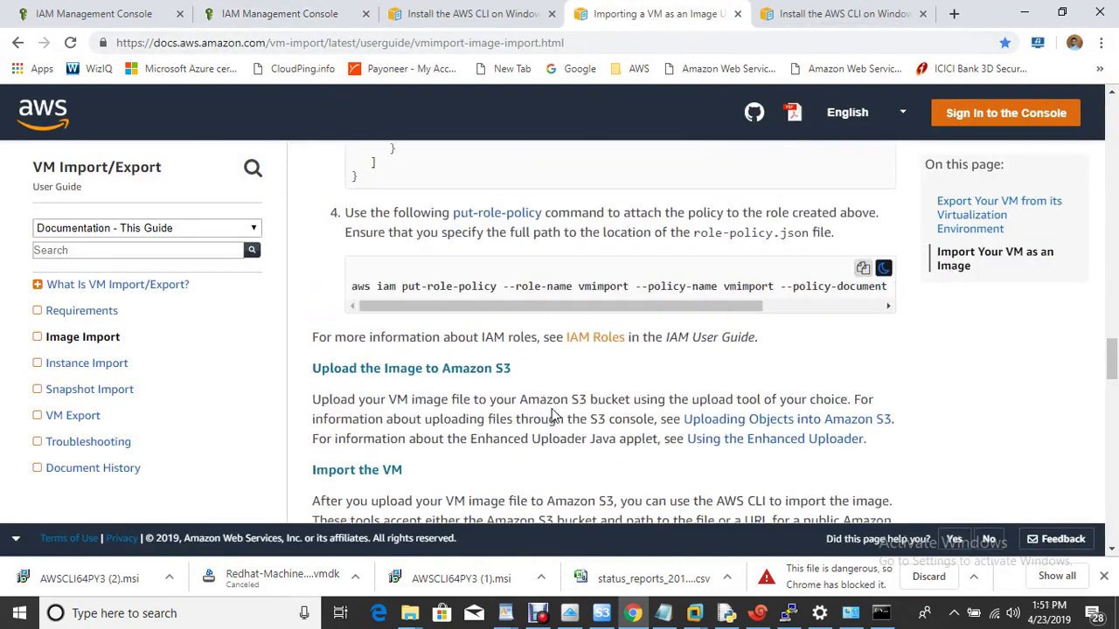
scroll(552, 415, "down", 3)
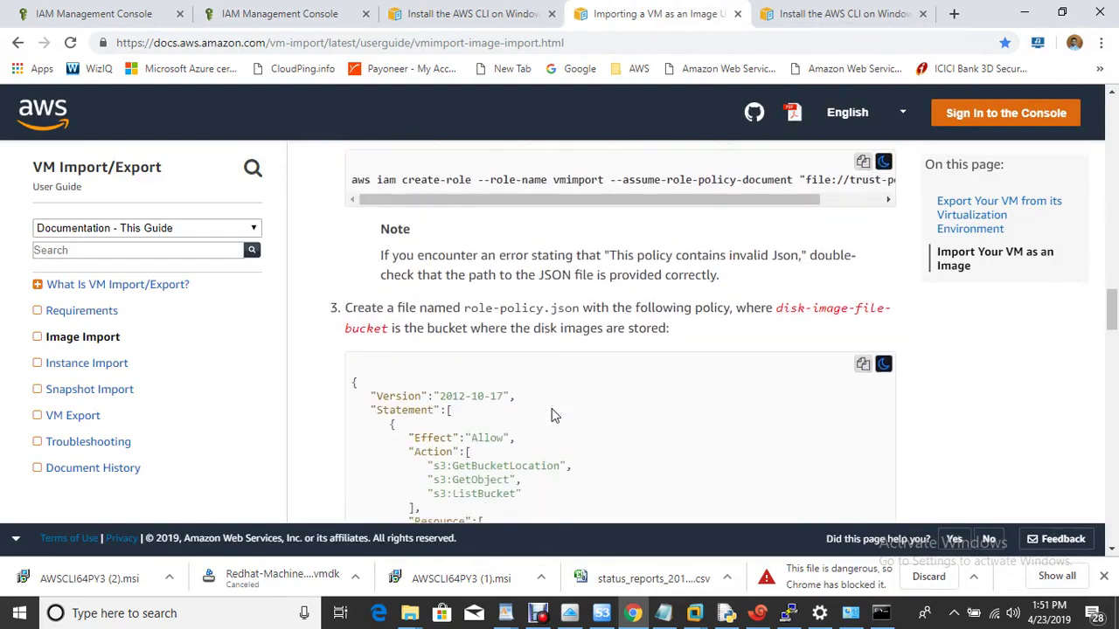
scroll(552, 415, "up", 7)
scroll(552, 415, "up", 10)
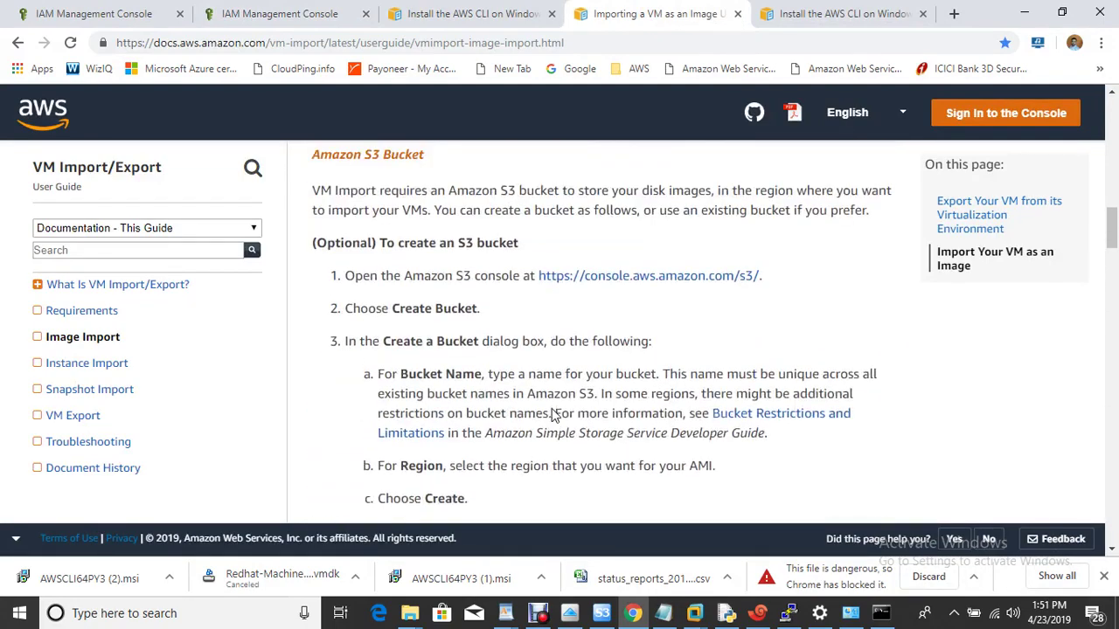
scroll(552, 415, "down", 10)
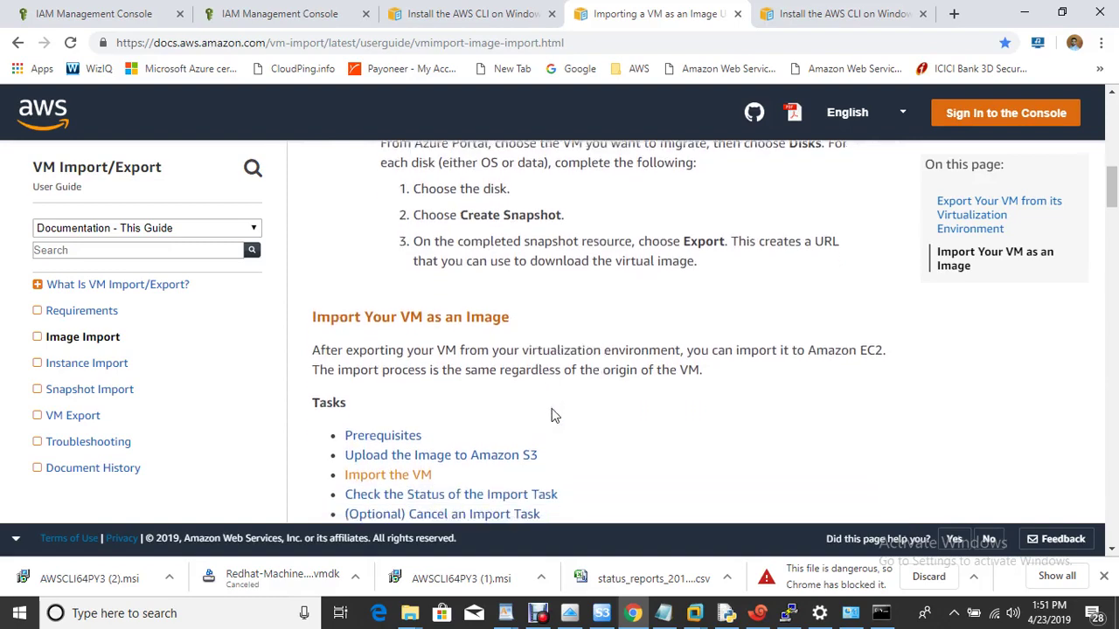
scroll(552, 415, "down", 2)
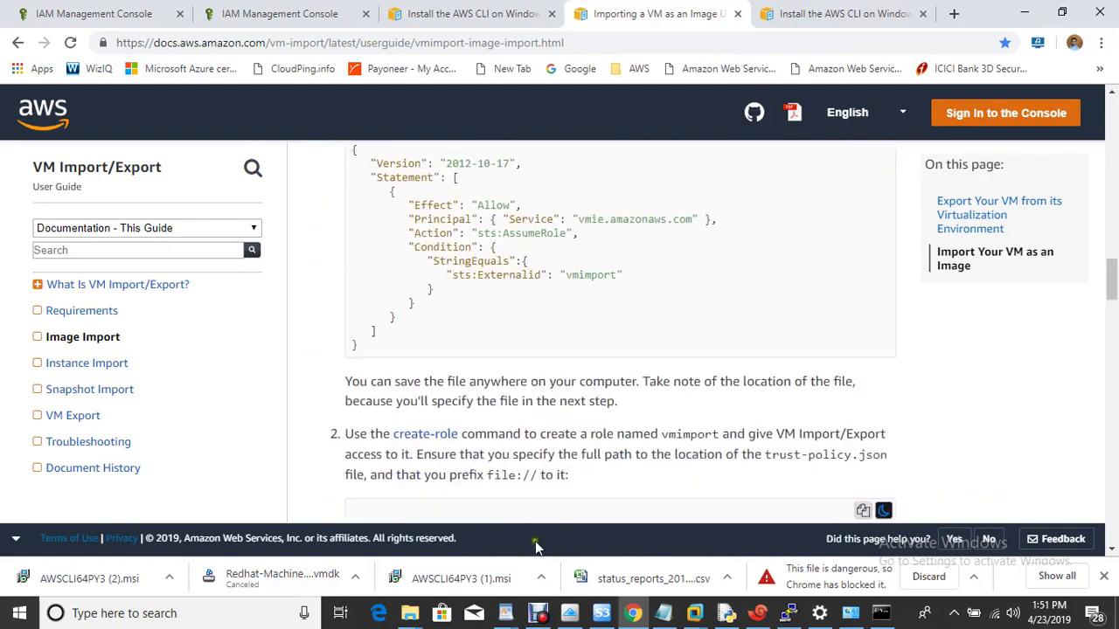
left_click(541, 615)
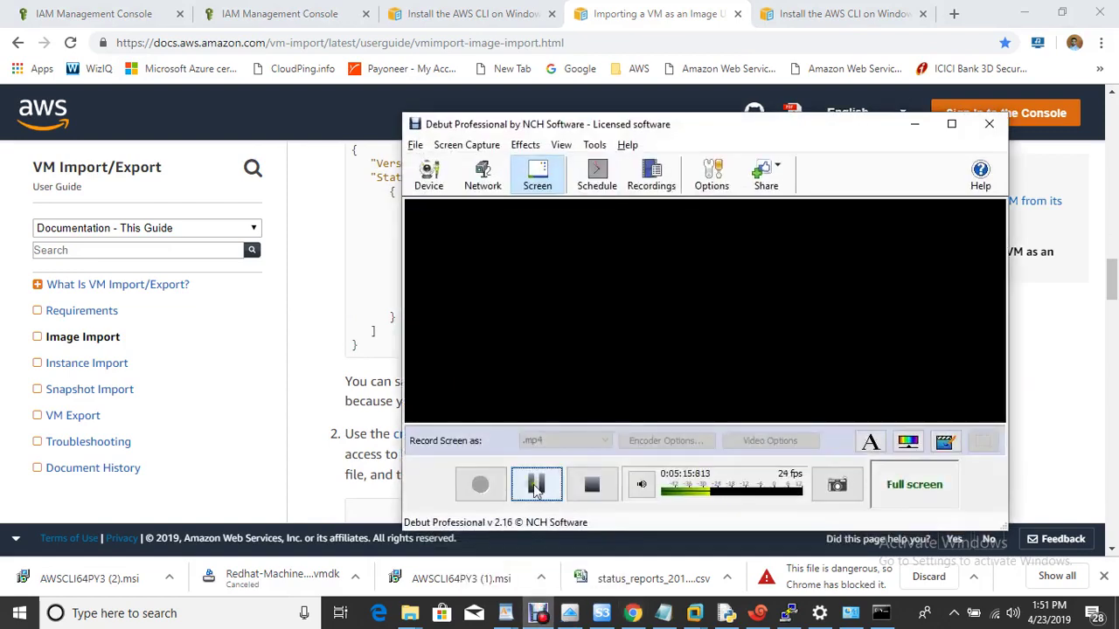
left_click(632, 612)
scroll(706, 423, "up", 3)
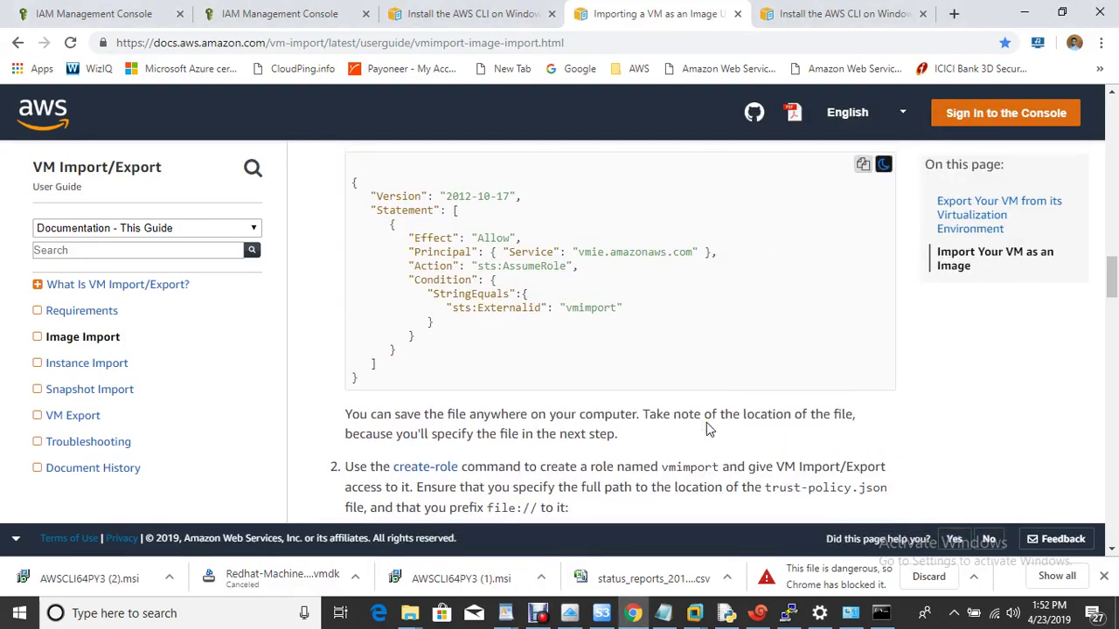
scroll(706, 422, "down", 1)
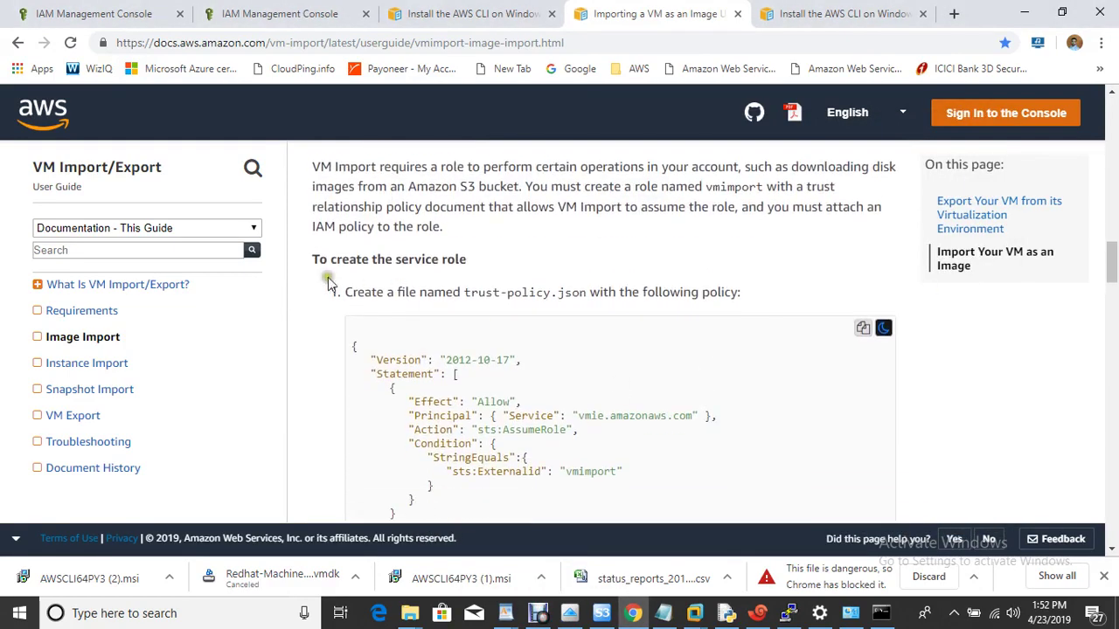
Copy the trust policy JSON from the guide into a new Notepad document.
left_click(862, 330)
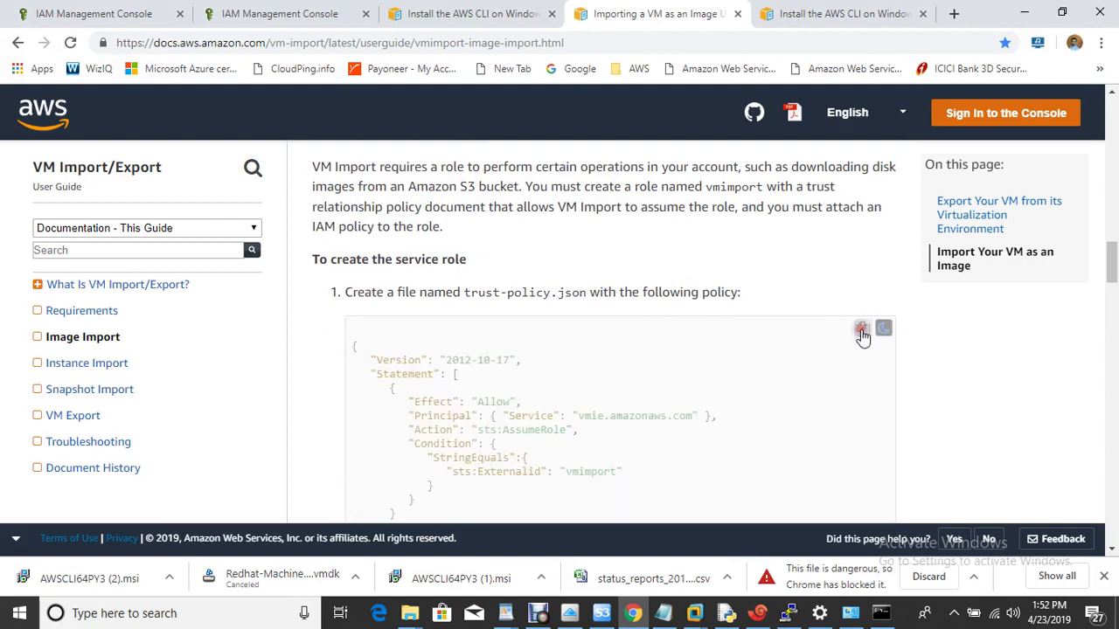
left_click_drag(464, 293, 582, 294)
key("super+r")
type("notepad")
key("Return")
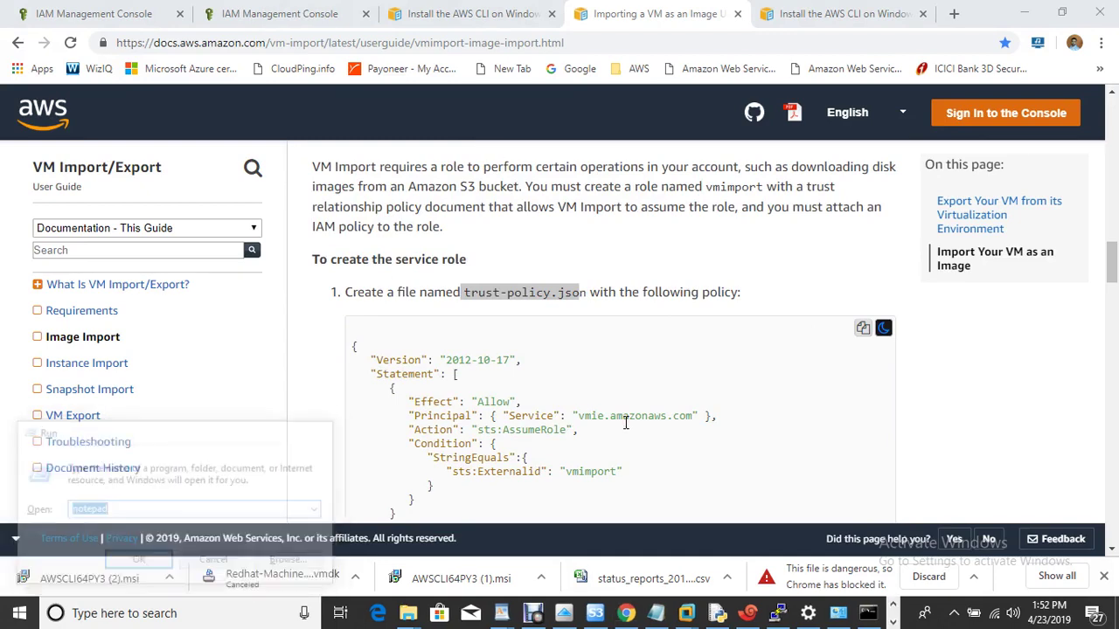
key("ctrl+v")
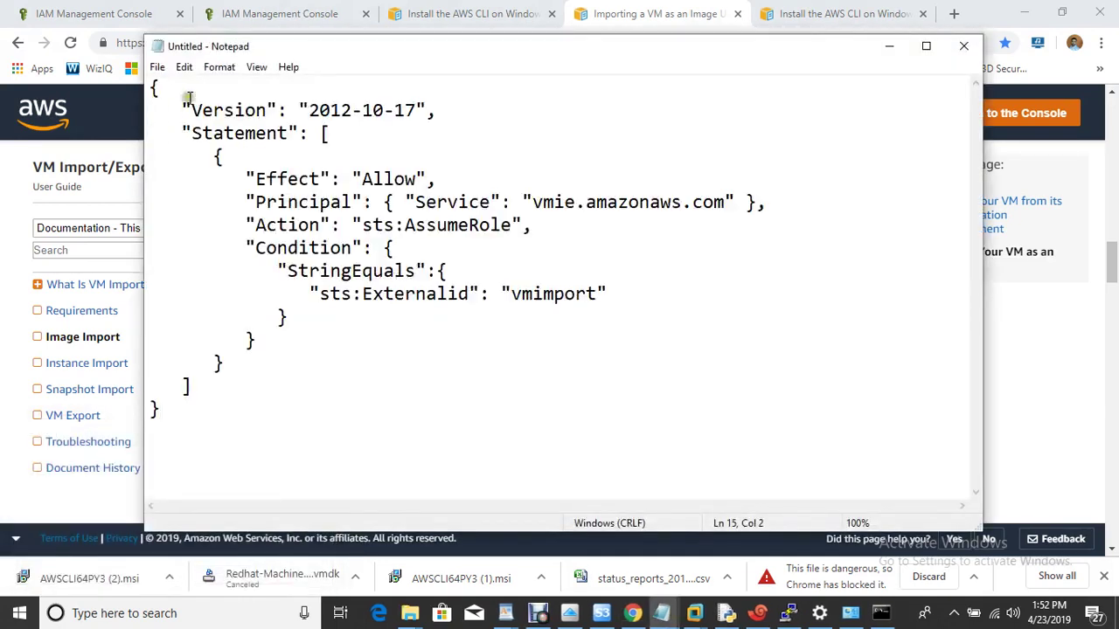
Save it to the Desktop as trust-policy.json, replacing the existing file, and close Notepad.
left_click(156, 67)
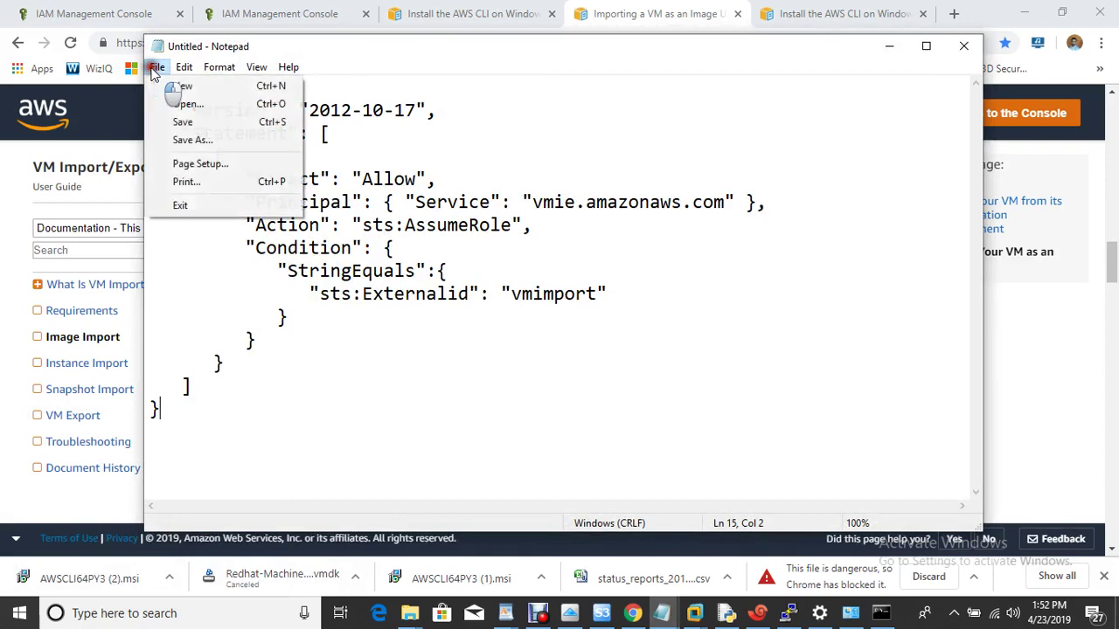
left_click(213, 141)
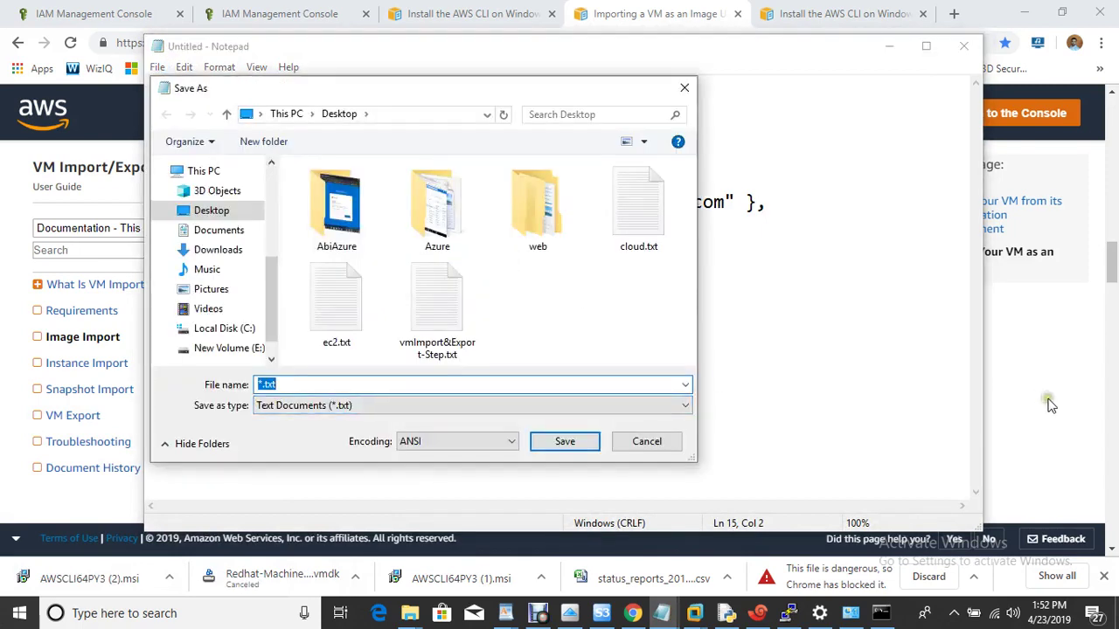
left_click(1049, 403)
left_click_drag(466, 293, 588, 294)
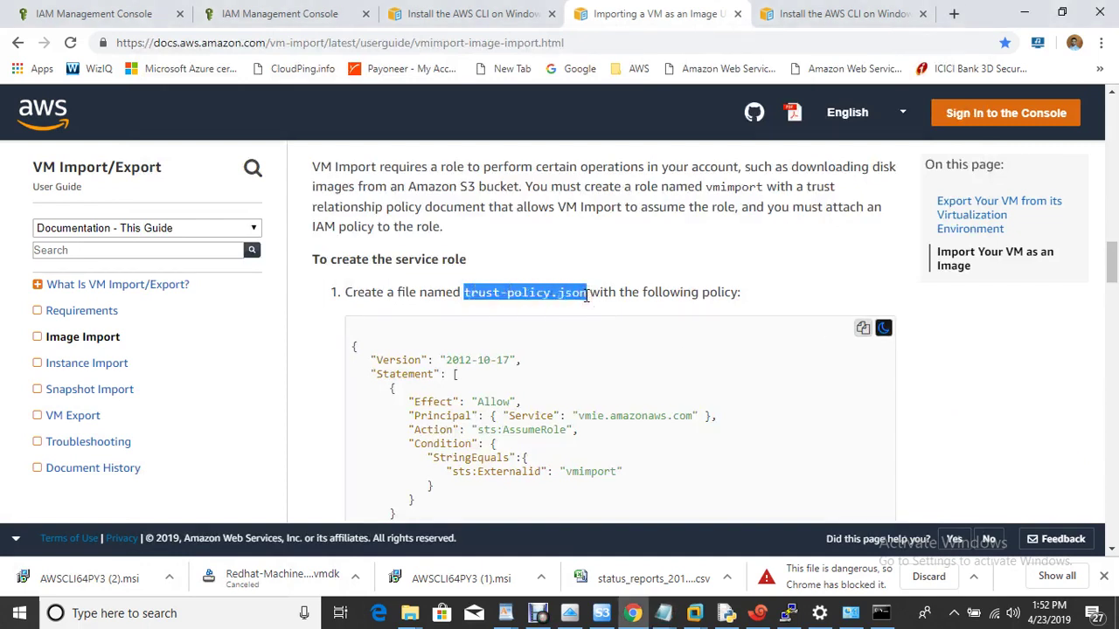
mouse_move(663, 613)
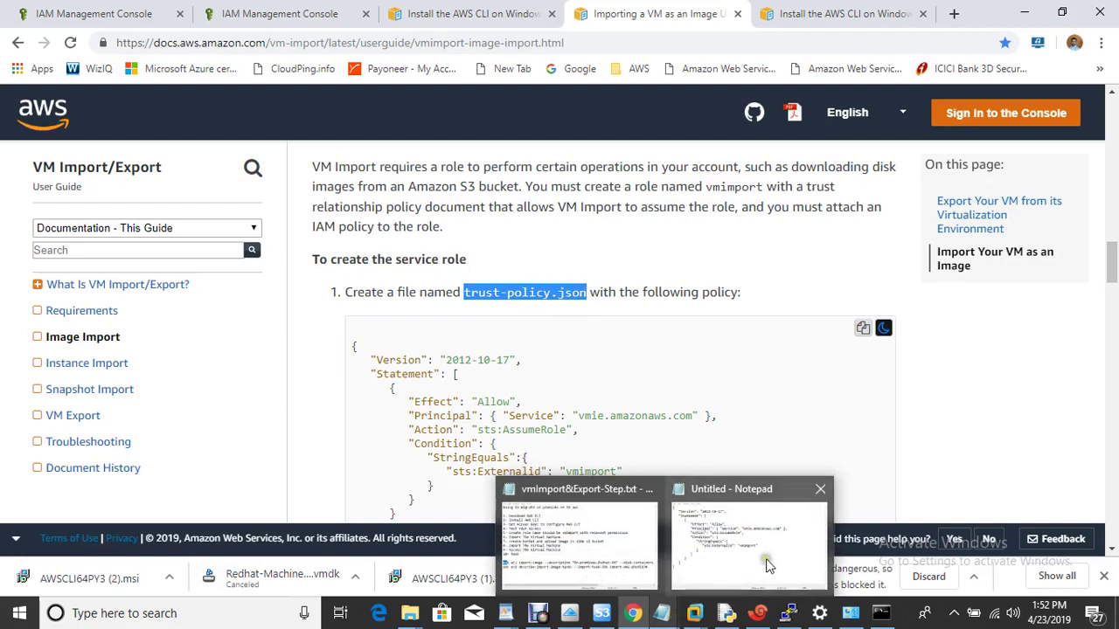
left_click(762, 554)
key("ctrl+v")
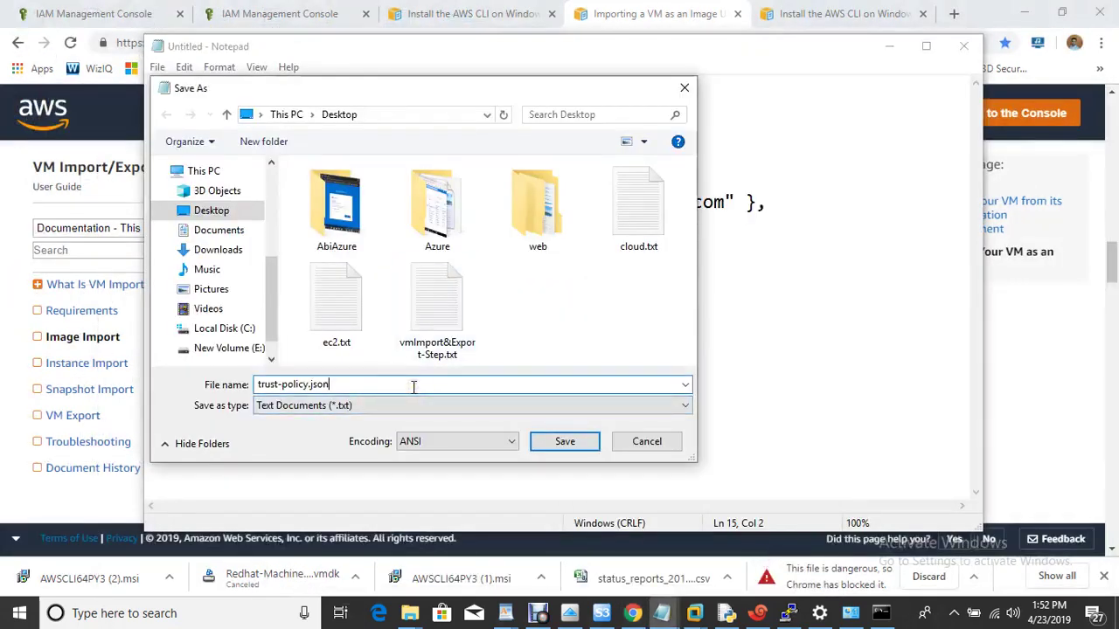
left_click(575, 443)
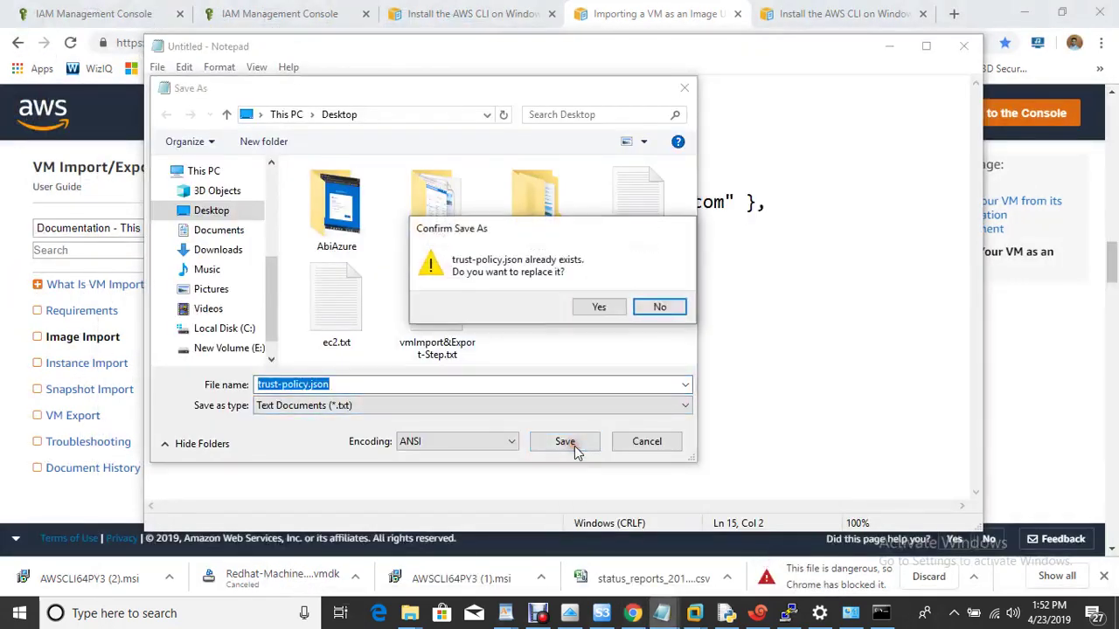
left_click(619, 306)
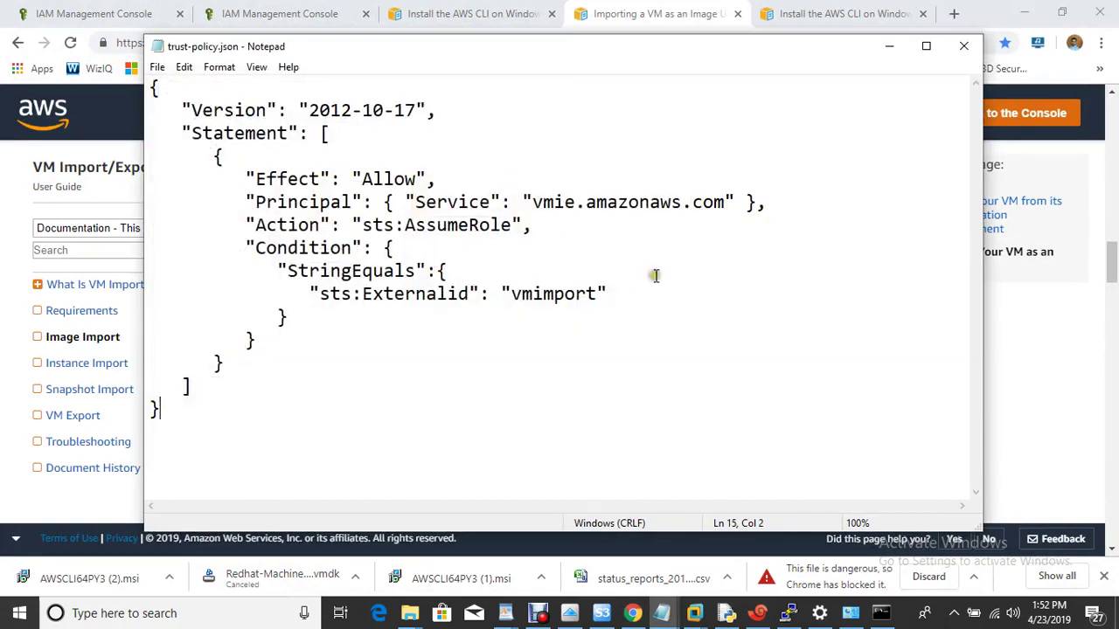
left_click(965, 48)
left_click(762, 294)
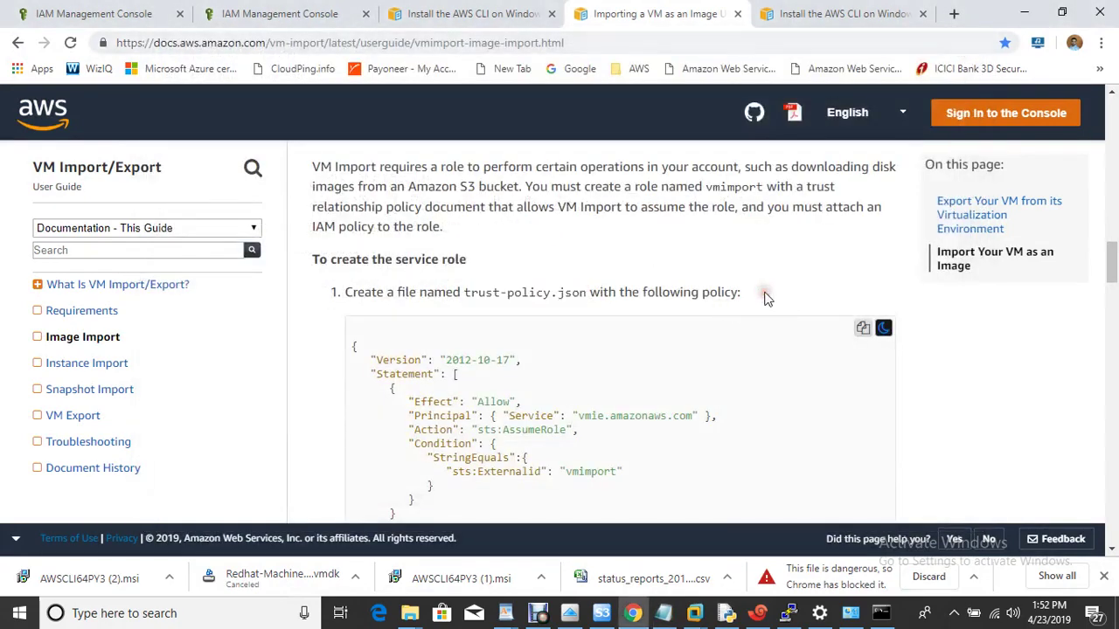
Copy the aws iam create-role command from the guide and check the two commands in the notes.
scroll(769, 302, "down", 5)
scroll(766, 298, "down", 3)
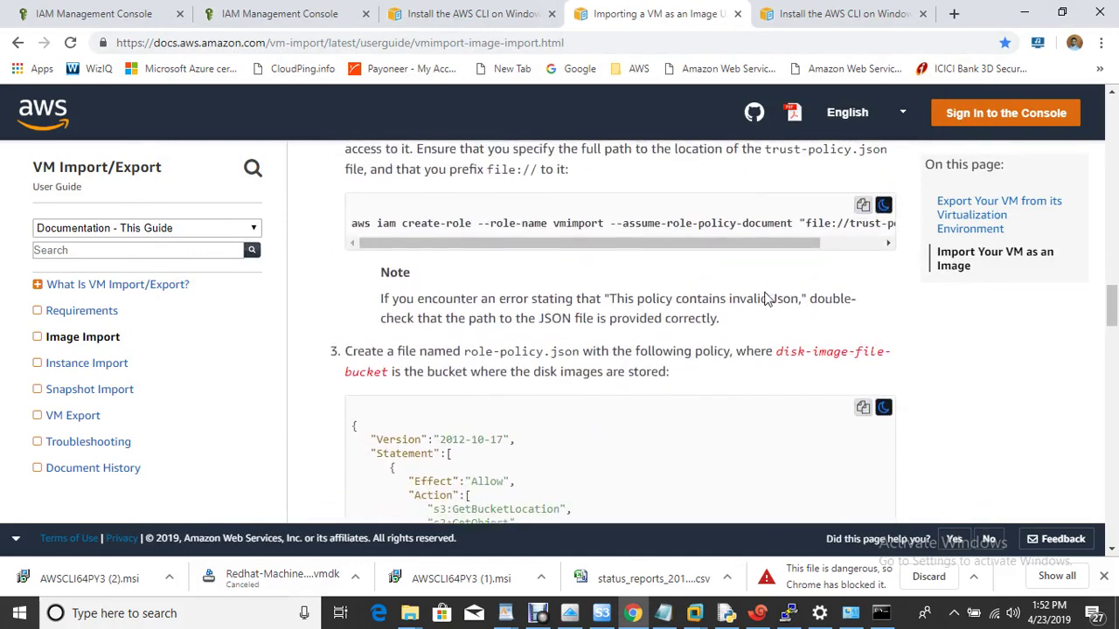
scroll(822, 289, "up", 2)
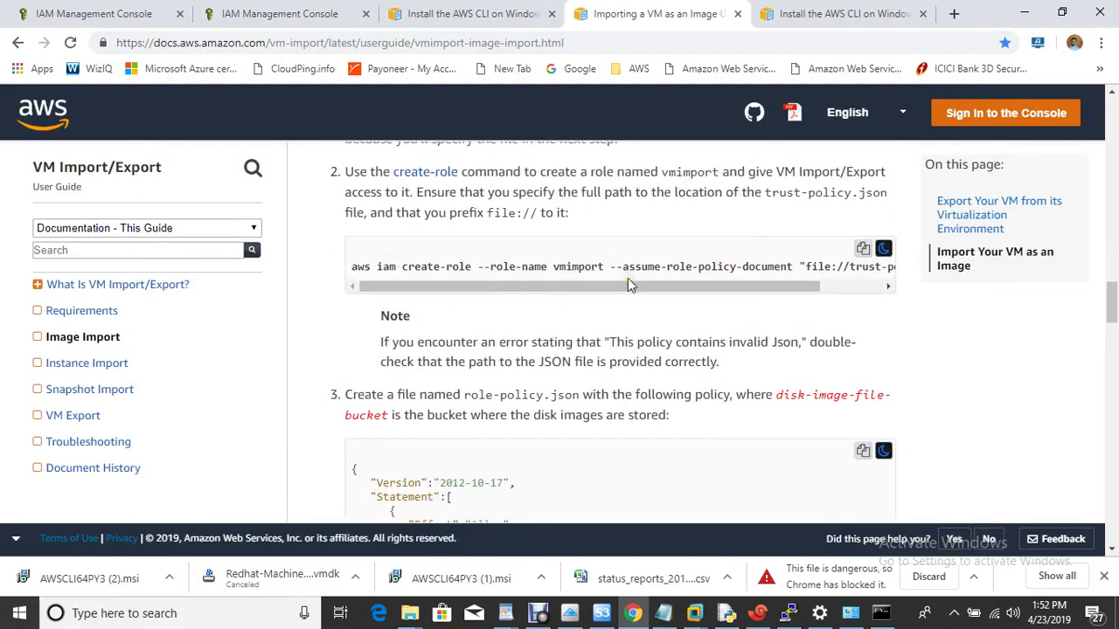
left_click(863, 249)
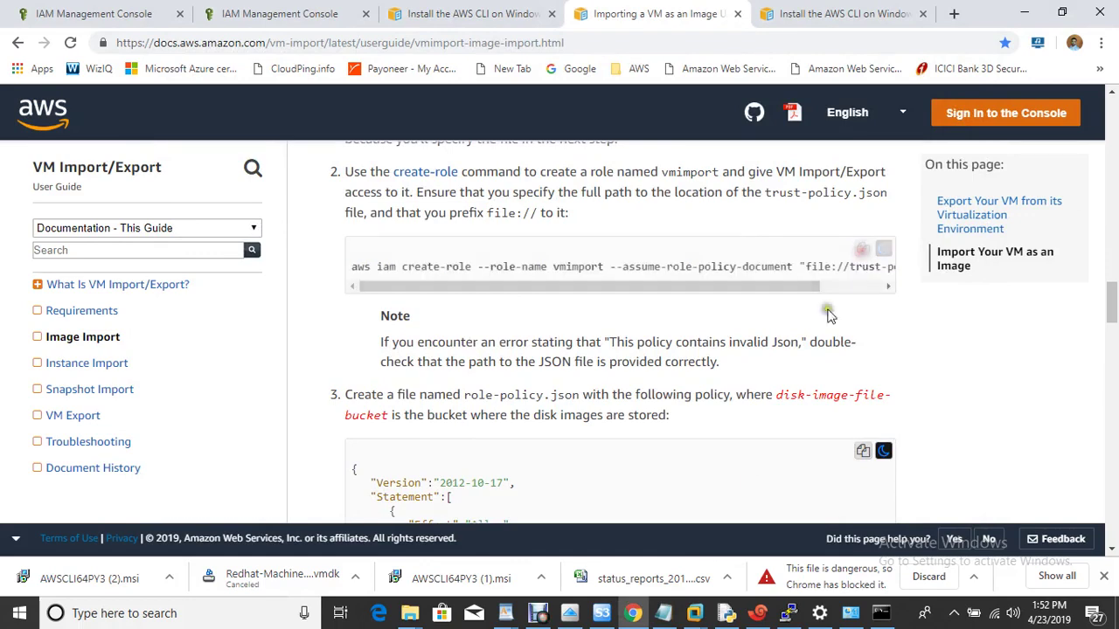
left_click(663, 613)
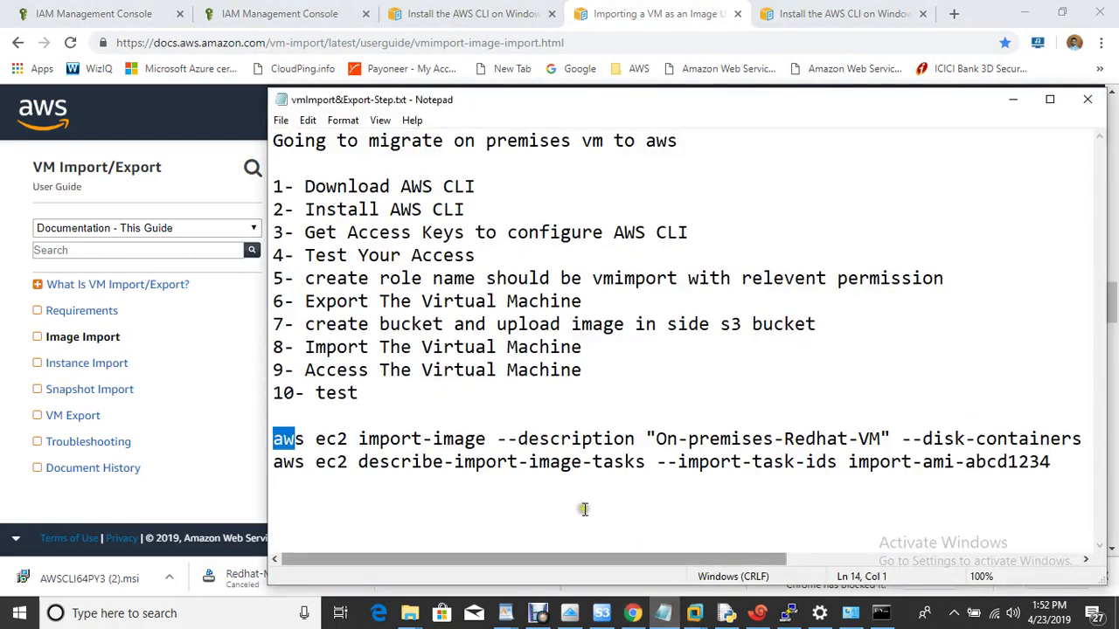
left_click(323, 487)
left_click_drag(272, 442, 664, 487)
left_click(603, 510)
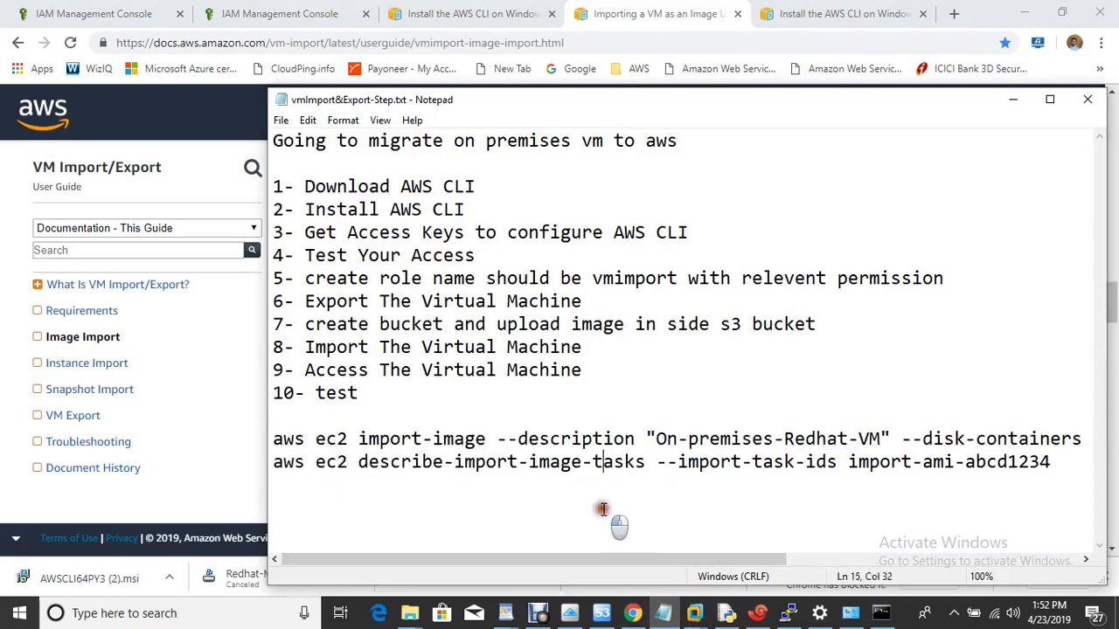
left_click(877, 614)
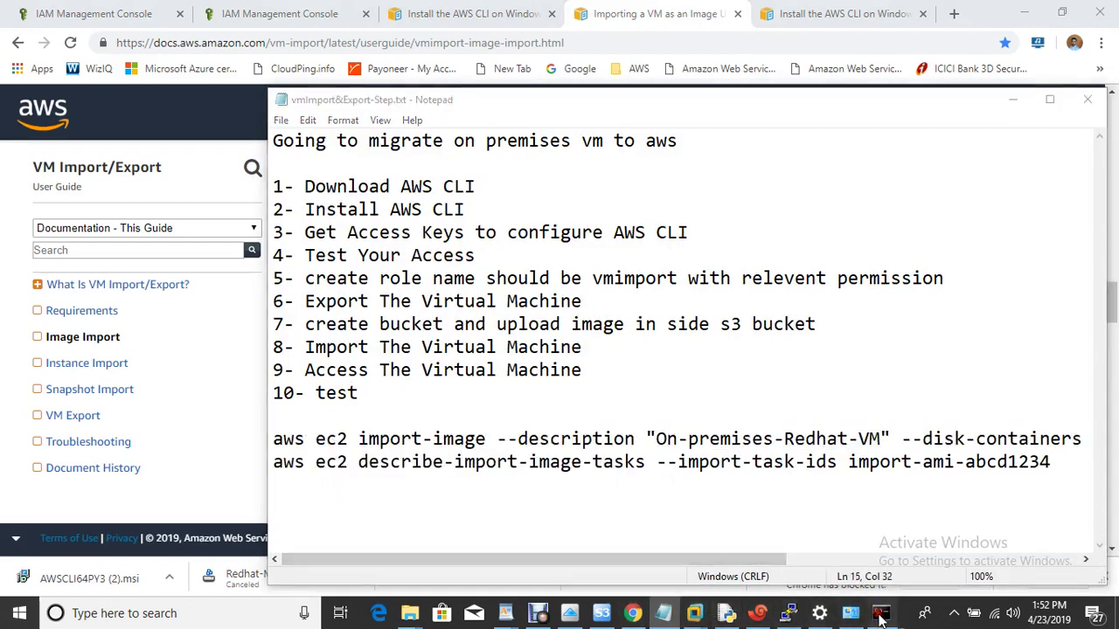
Paste and run the aws iam create-role command for role vmimport.
right_click(402, 265)
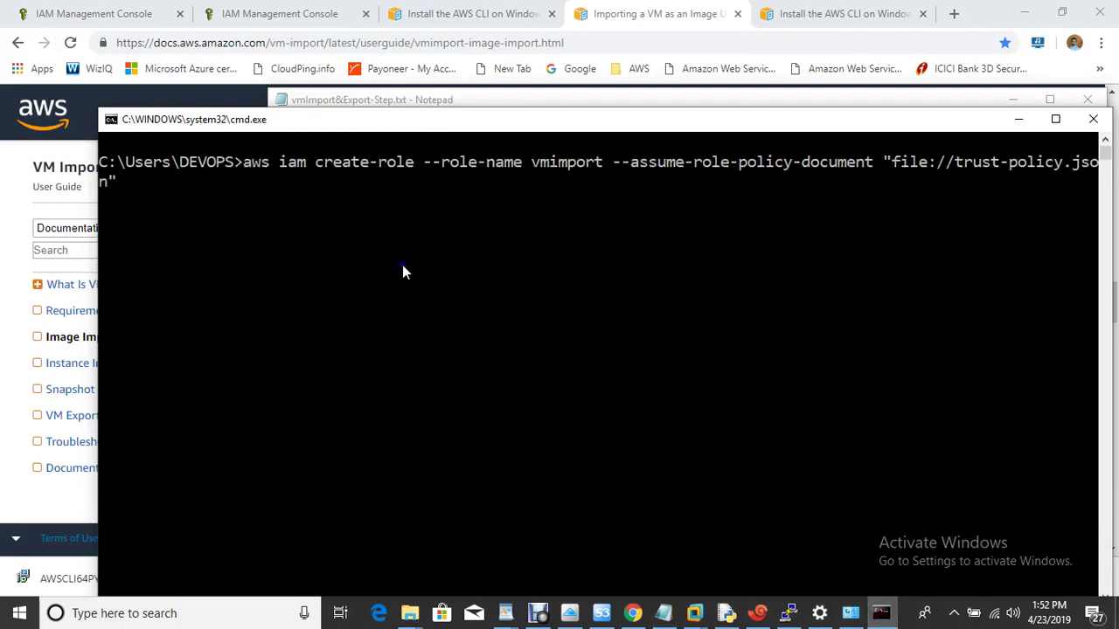
key("Left")
key("Left")
key("Left")
key("Left")
key("Left")
key("Left")
key("Left")
key("Left")
key("Left")
key("Left")
key("Left")
key("Left")
key("Left")
key("Left")
key("Left")
key("Left")
key("Left")
key("Left")
key("Left")
key("Left")
key("Right")
key("Right")
key("Right")
key("Right")
key("Right")
key("Right")
key("Right")
key("Right")
key("Right")
key("Right")
key("Right")
key("Right")
key("Right")
key("Right")
key("Right")
key("Right")
key("Right")
key("Right")
key("Right")
key("Right")
key("Right")
key("Right")
key("Right")
key("Right")
key("Right")
key("Right")
key("Right")
key("Right")
key("Right")
key("Right")
key("Right")
key("Right")
key("Return")
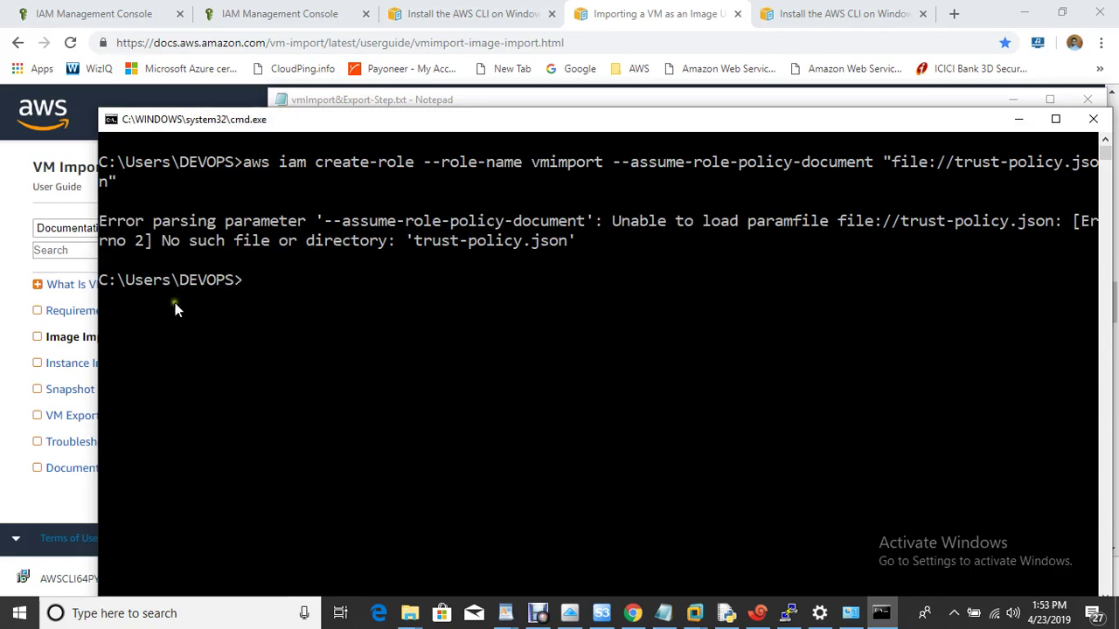
Change into the Desktop folder and rerun create-role so trust-policy.json is found.
type("Desktop")
key("Return")
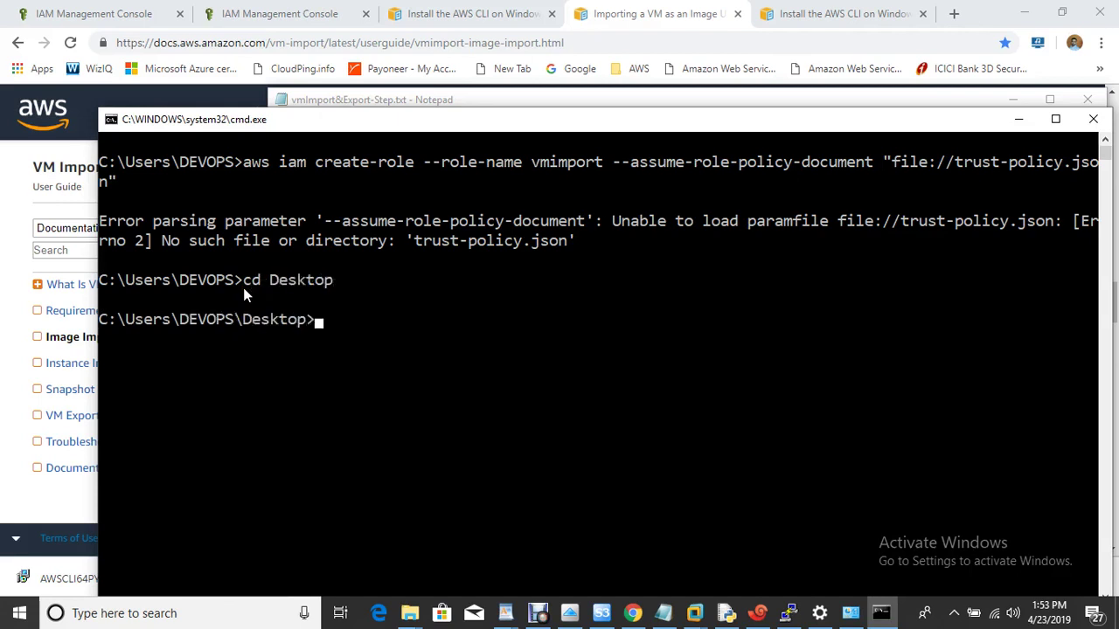
key("Up")
key("Up")
key("Return")
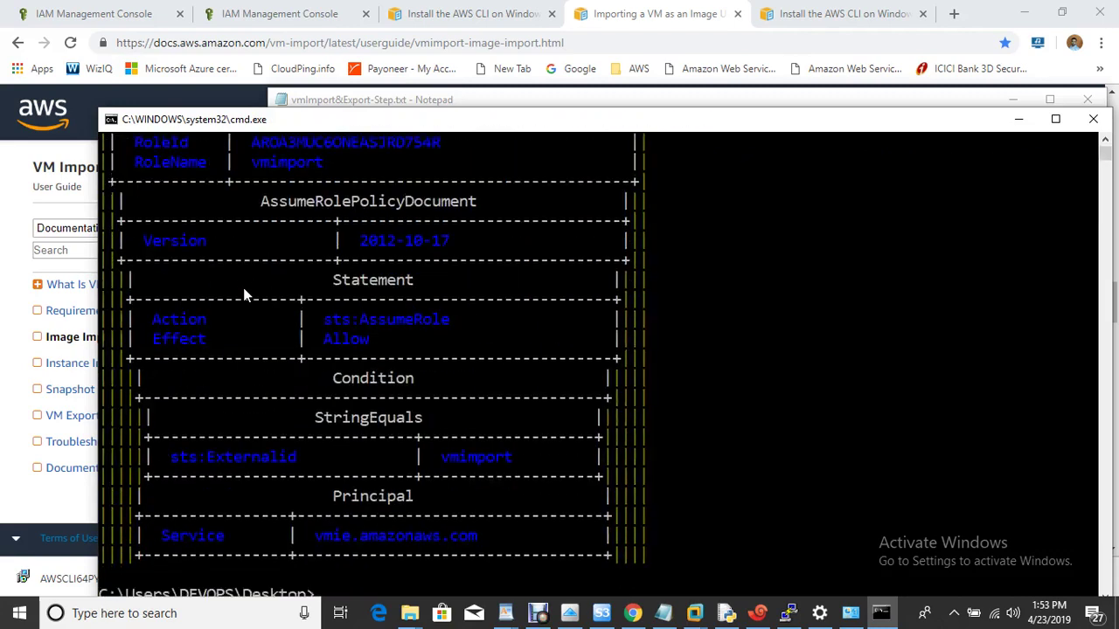
Check in IAM Roles that vmimport exists and has no permissions yet.
left_click(93, 13)
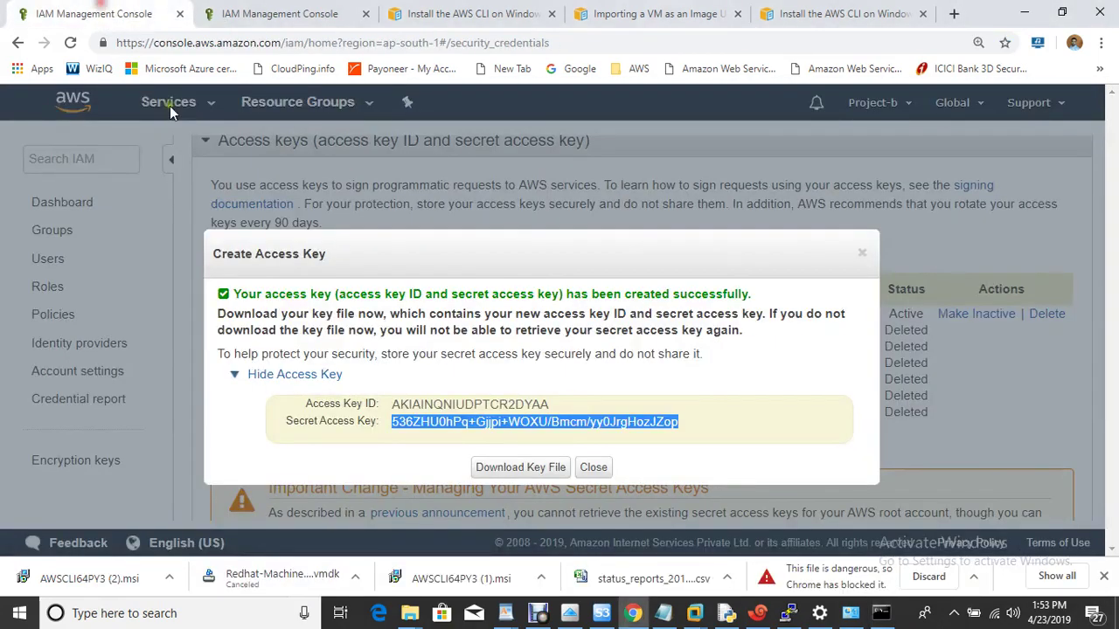
left_click(595, 469)
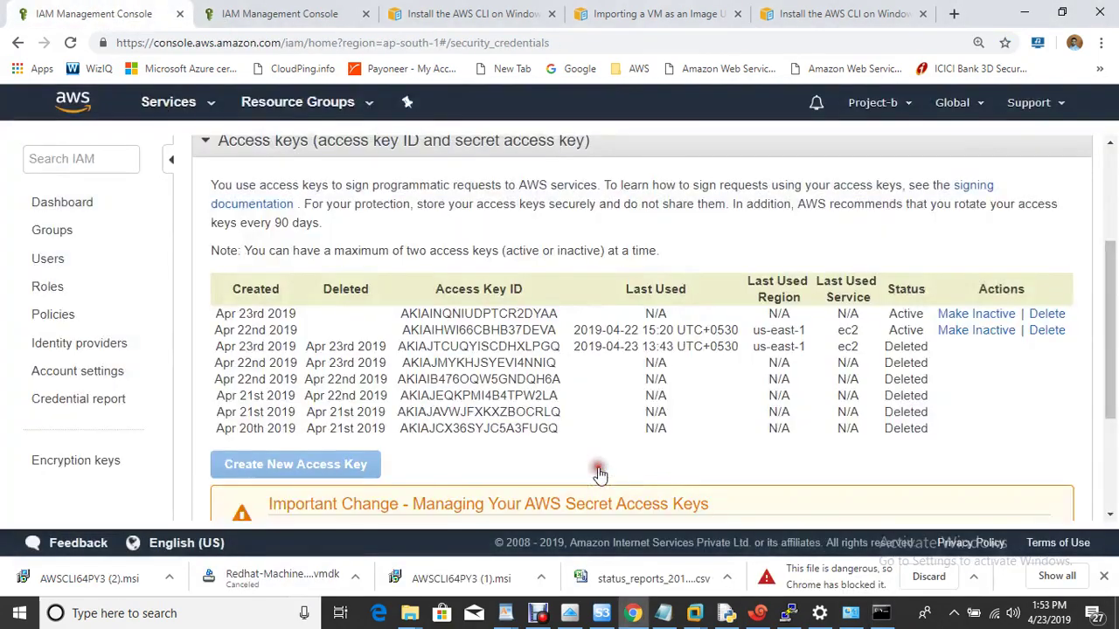
left_click(48, 287)
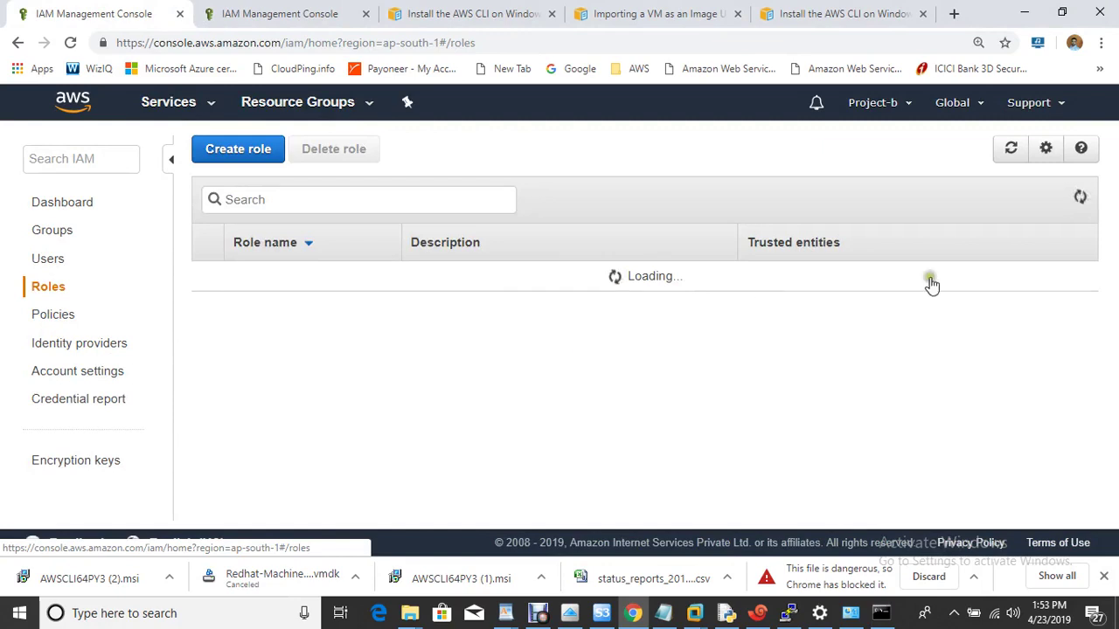
left_click_drag(1116, 203, 1082, 474)
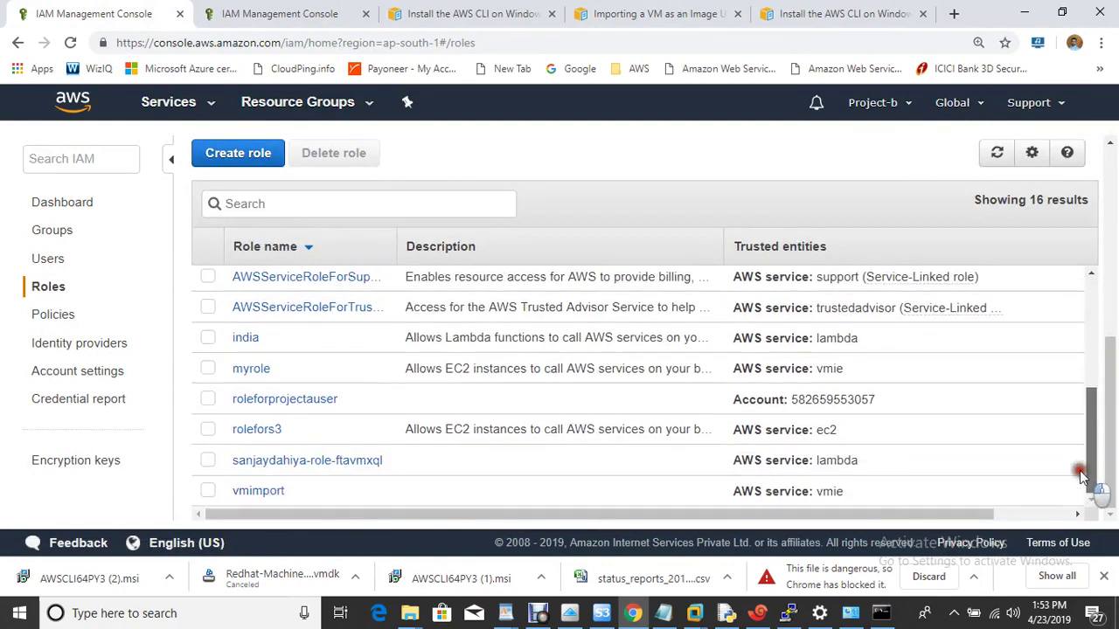
left_click(260, 492)
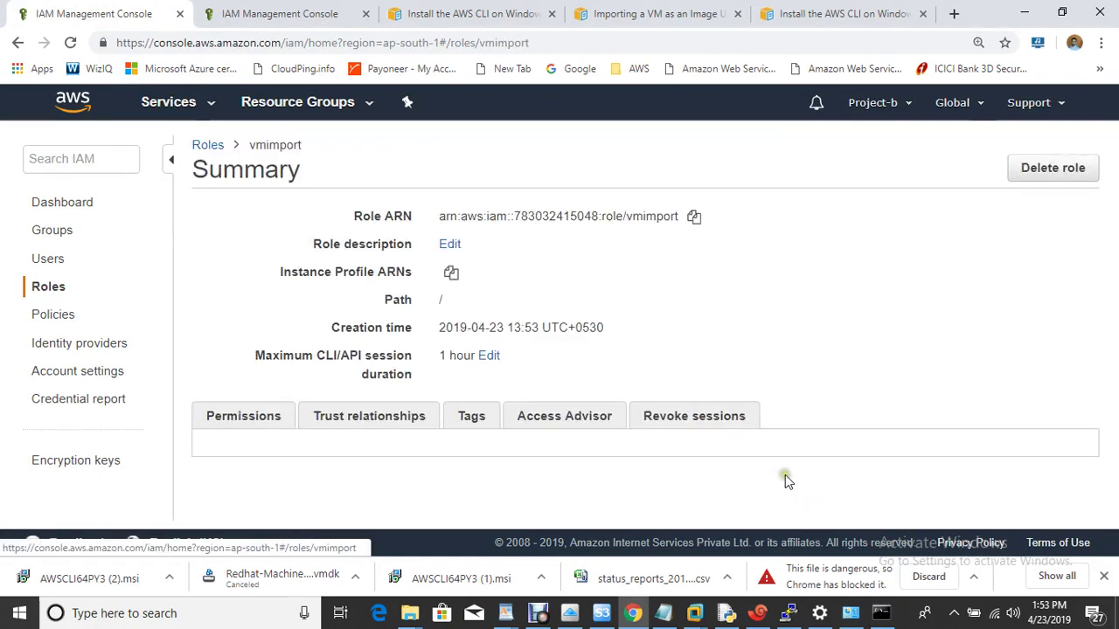
left_click_drag(1106, 288, 1108, 407)
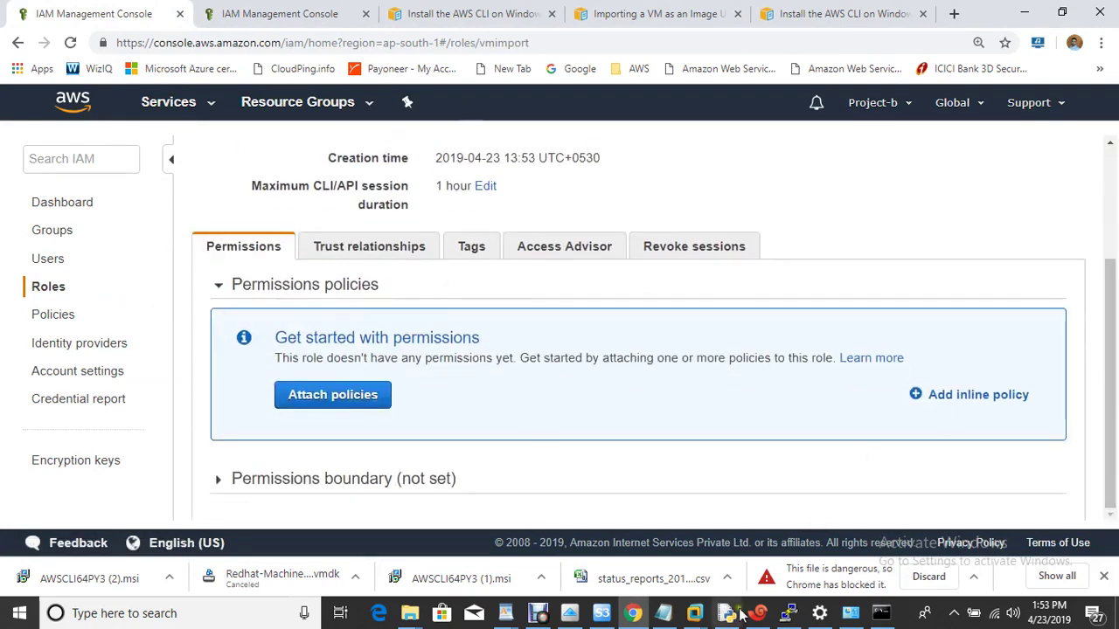
Clear the Command Prompt screen with cls.
left_click(882, 616)
left_click(506, 403)
type("cls")
key("Return")
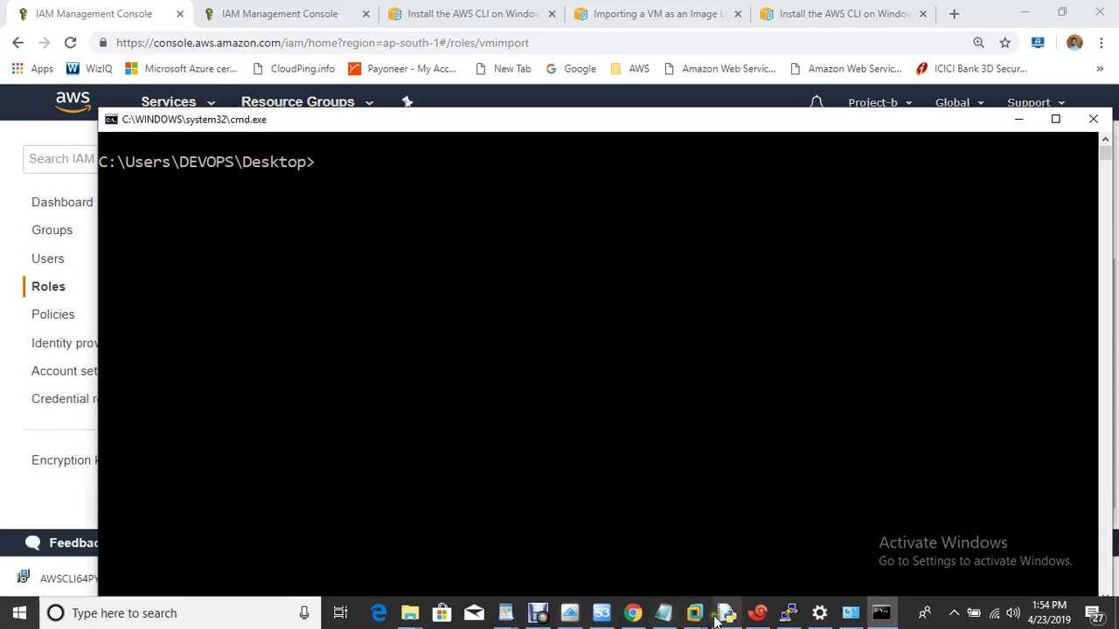
Review the export and bucket steps in the migration notes.
left_click(666, 614)
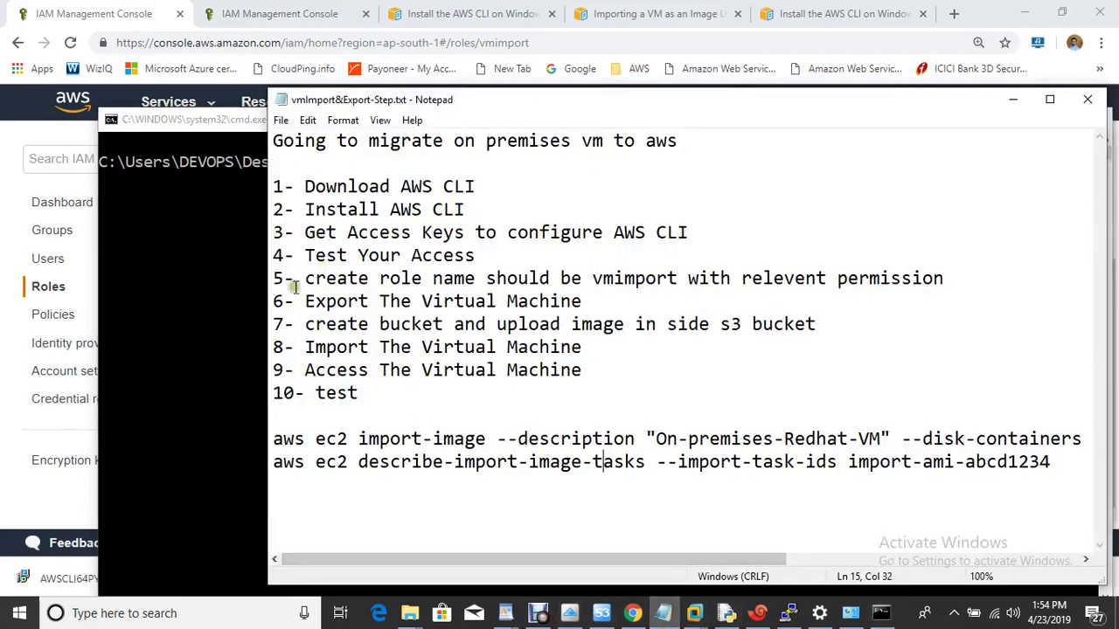
left_click_drag(300, 302, 603, 325)
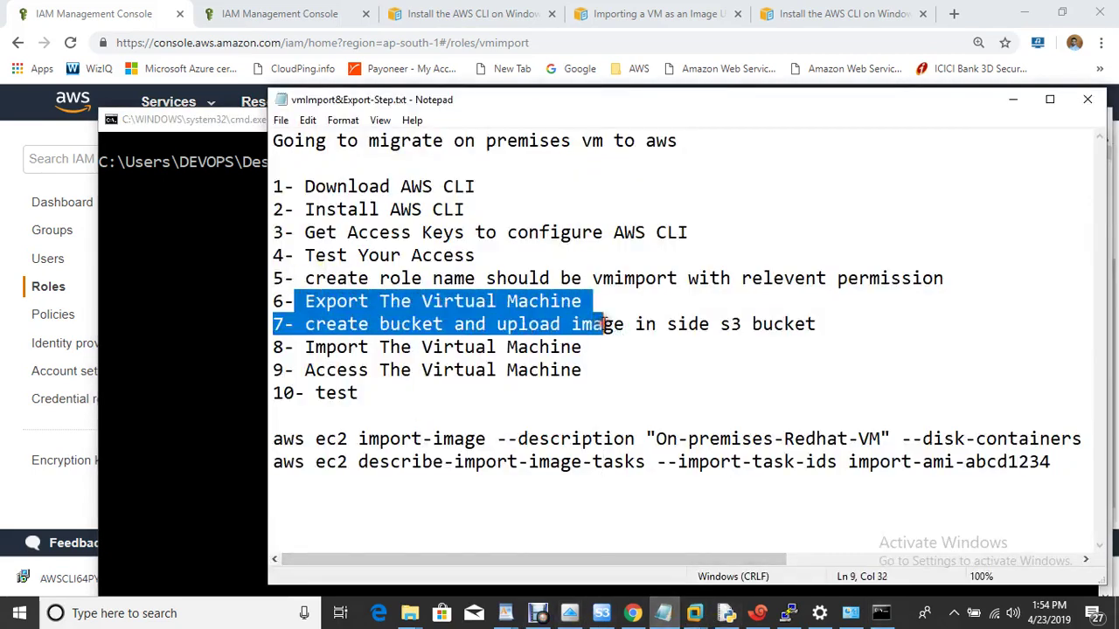
left_click(627, 313)
Open the Redhat-Machine VM in VMware Workstation and choose File > Export to OVF.
left_click(695, 615)
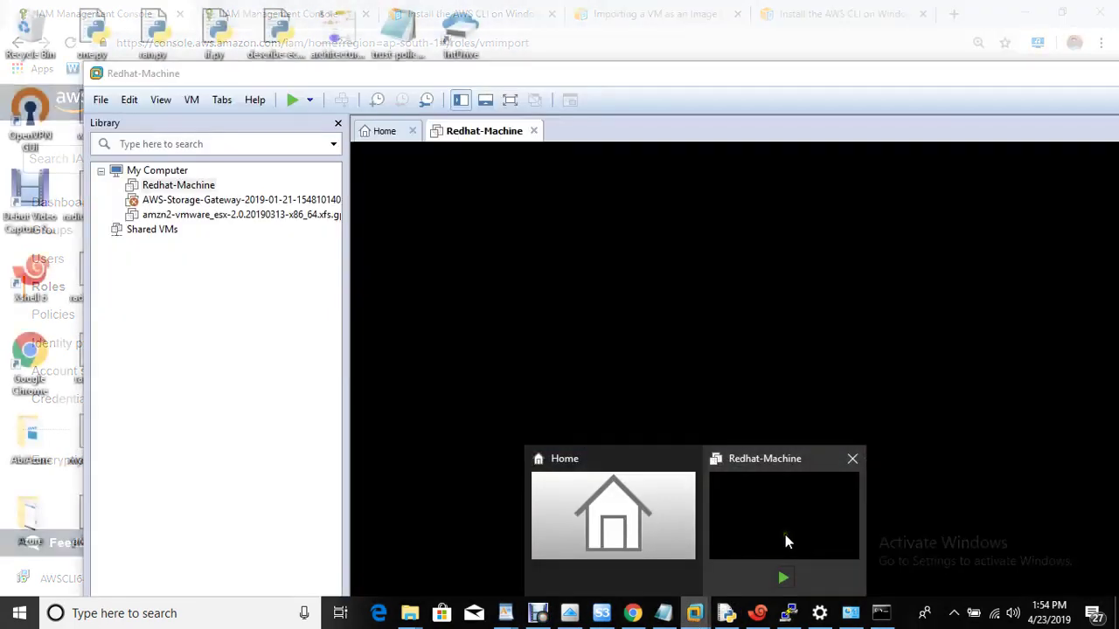
left_click(785, 534)
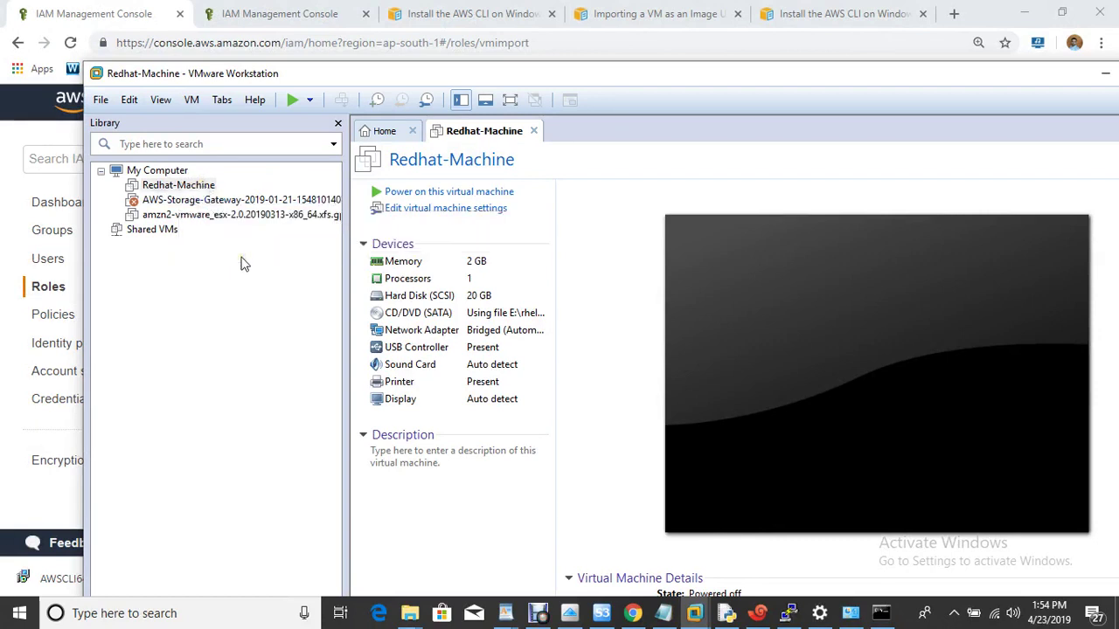
left_click(101, 103)
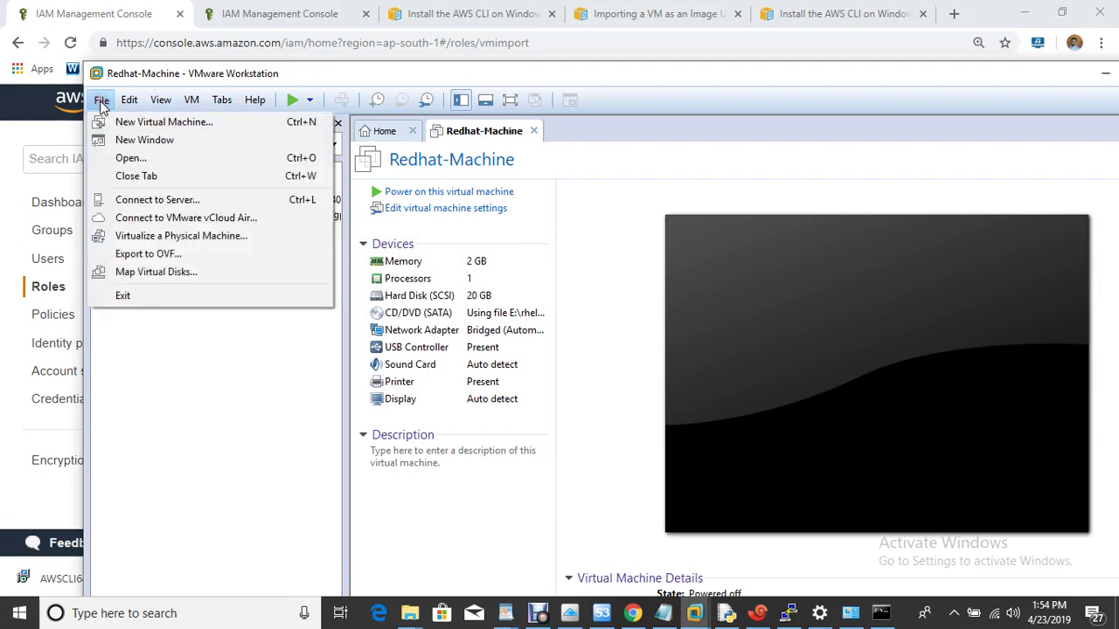
left_click(166, 254)
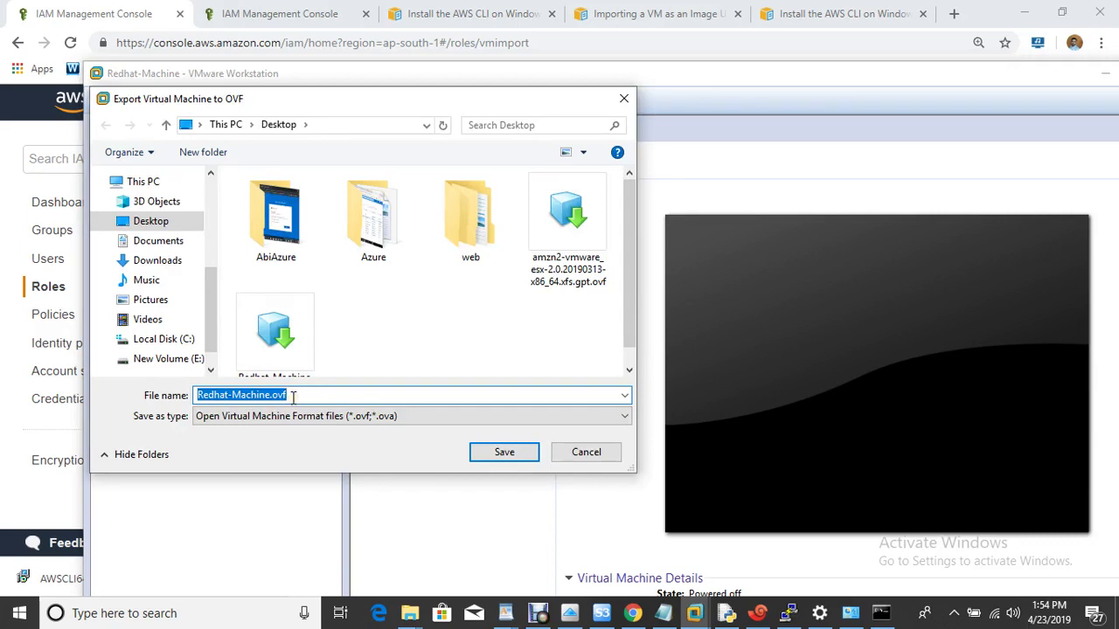
Cancel the Redhat-Machine.ovf export and show the desktop with the 4.68 GB VMDK.
left_click(296, 395)
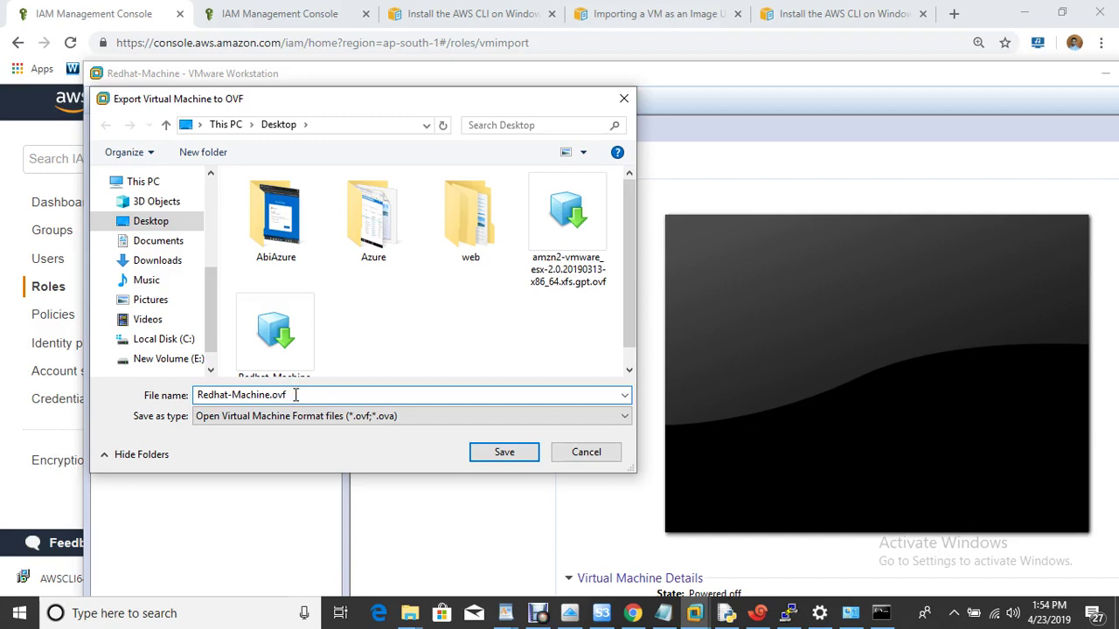
left_click(587, 453)
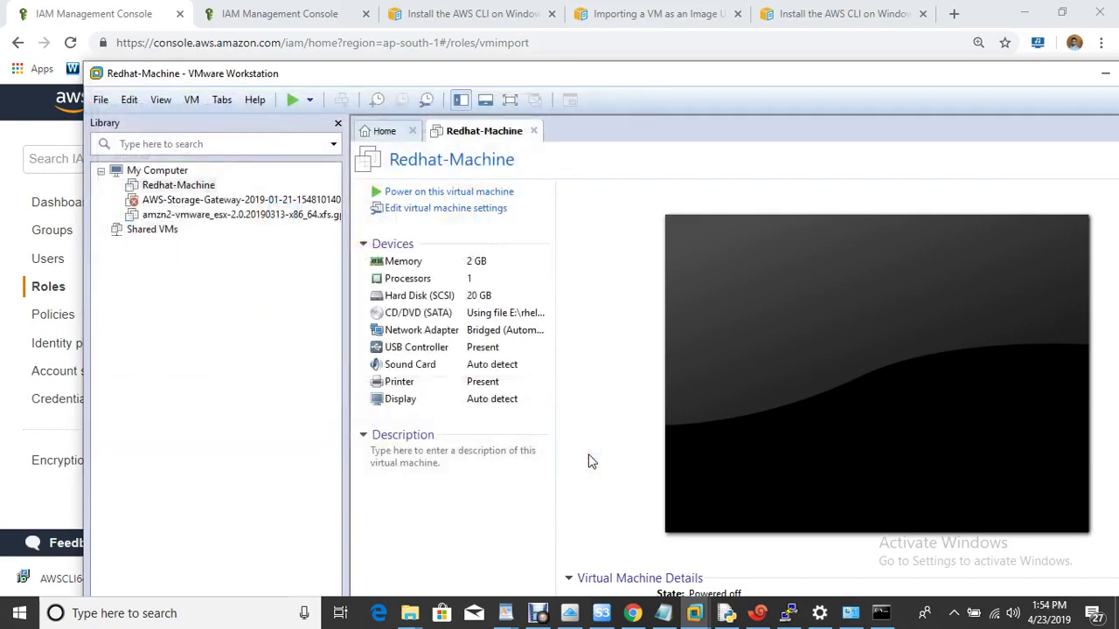
key("super+d")
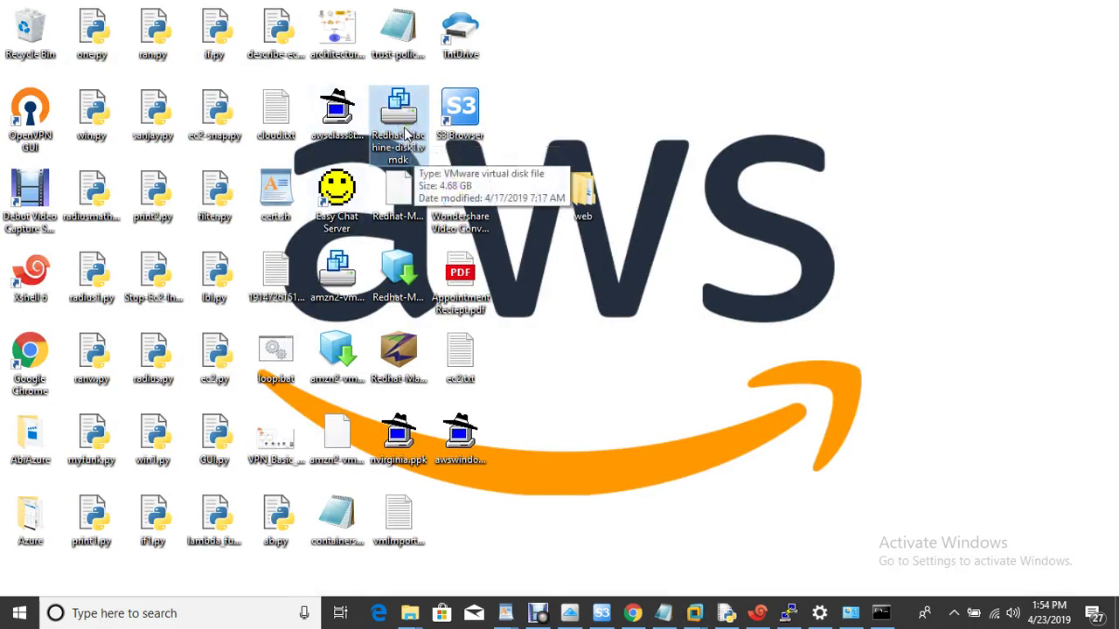
Highlight step 7, create a bucket and upload to S3, in the notes before returning to Chrome.
left_click(663, 614)
left_click_drag(305, 325, 773, 325)
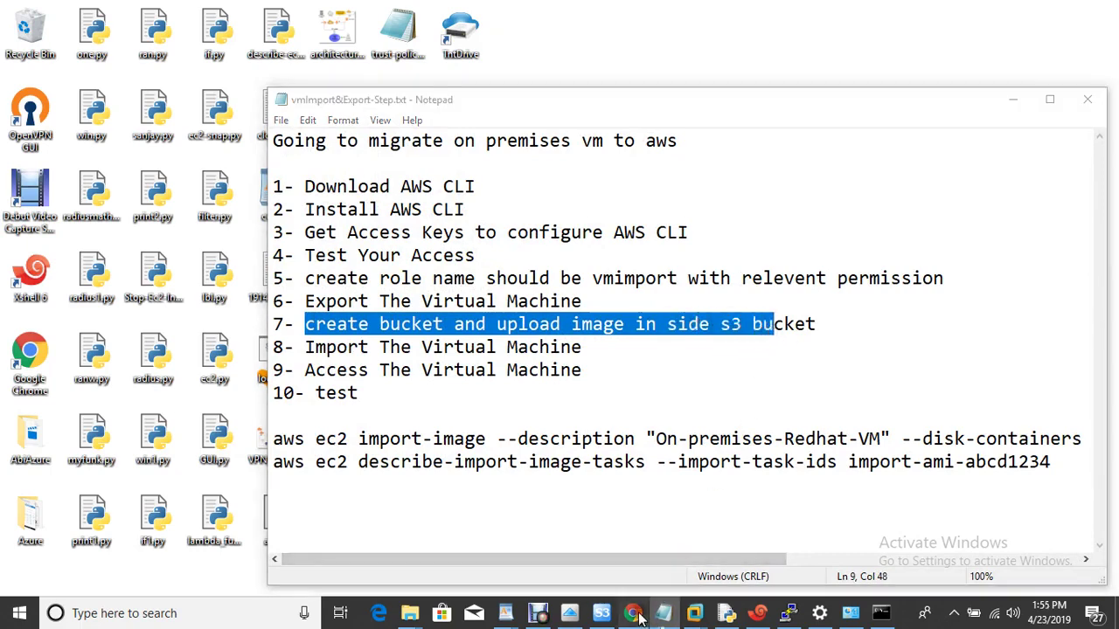
left_click(634, 613)
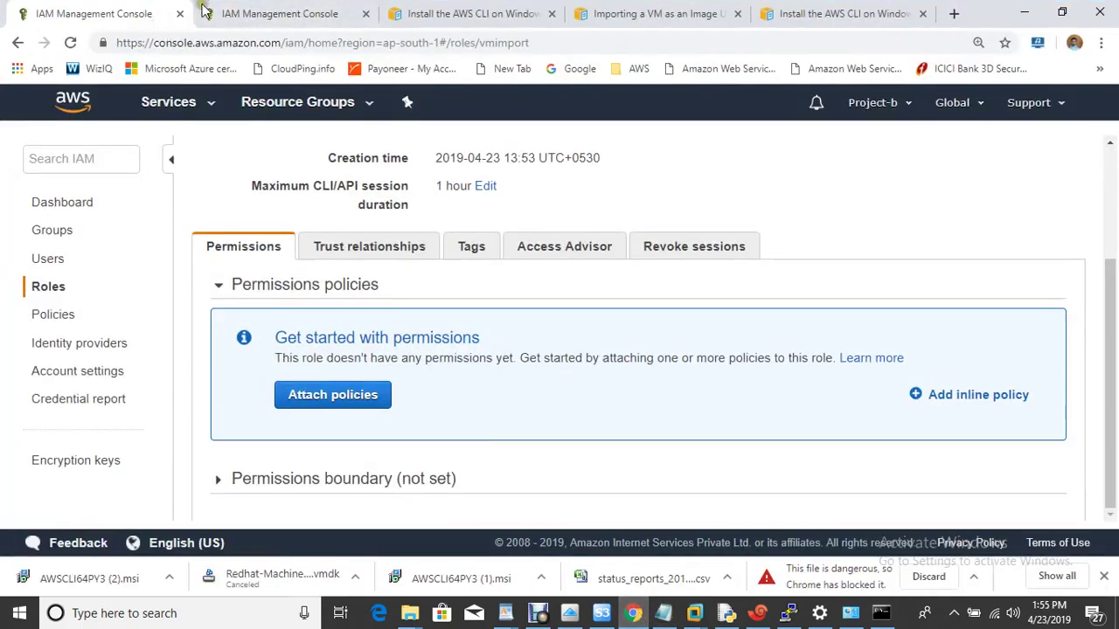
Open the S3 service from the AWS services list.
left_click(267, 16)
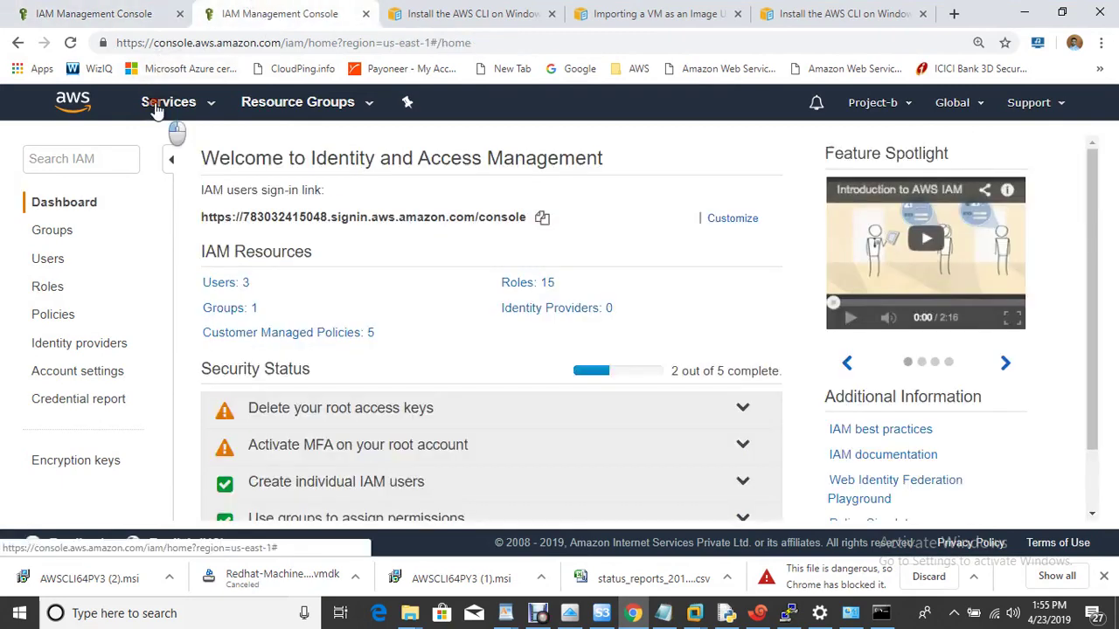
left_click(159, 105)
type("s3")
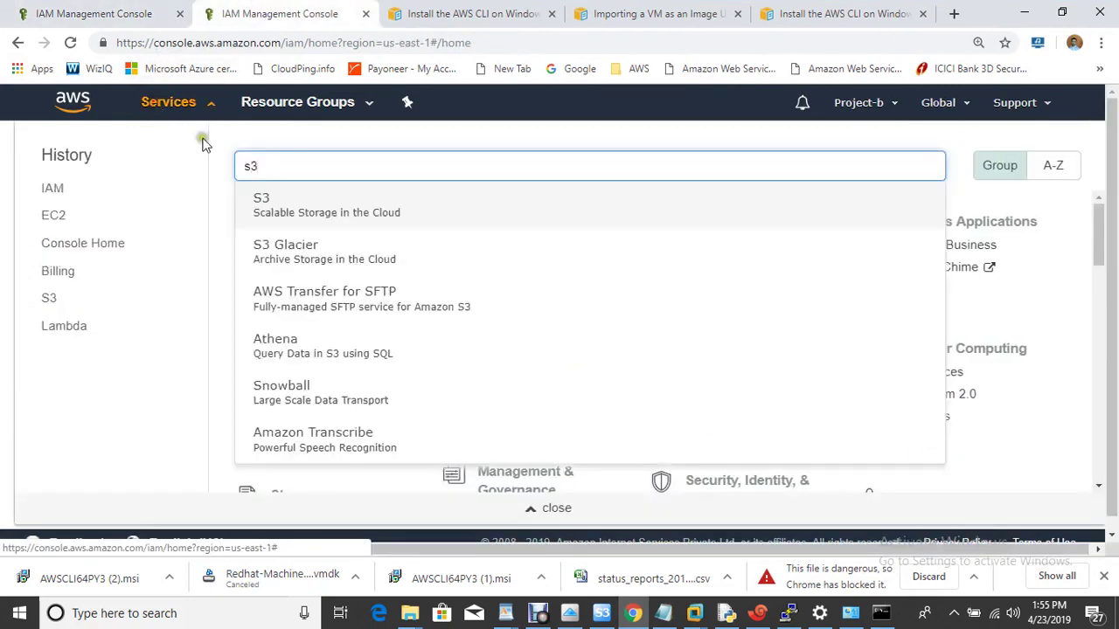
left_click(326, 206)
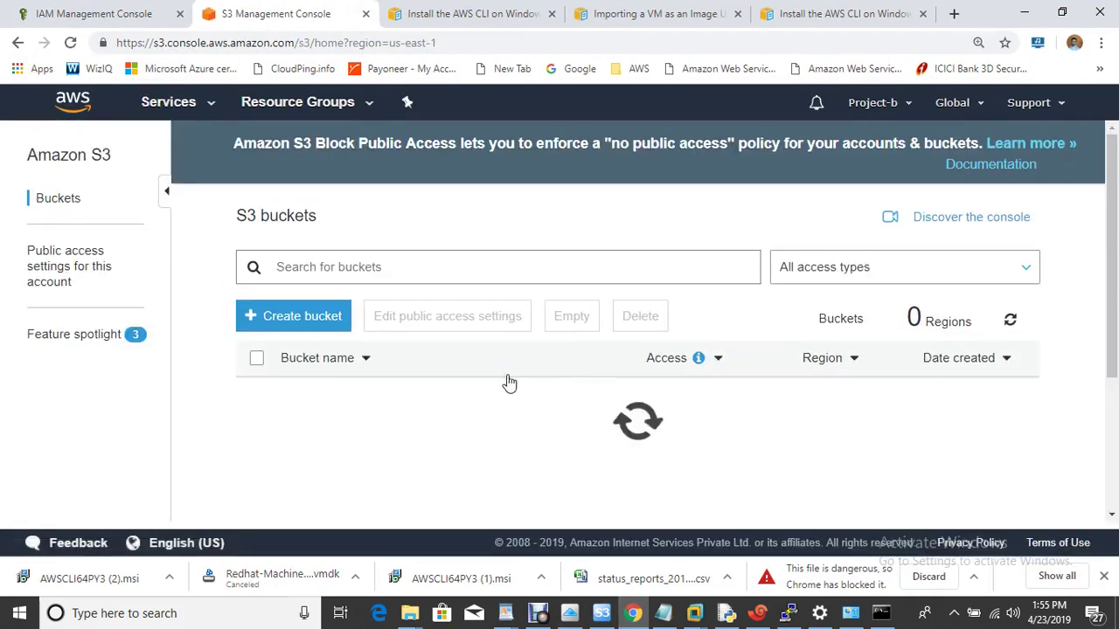
Start a new bucket named myonpremisesimport.
left_click(274, 322)
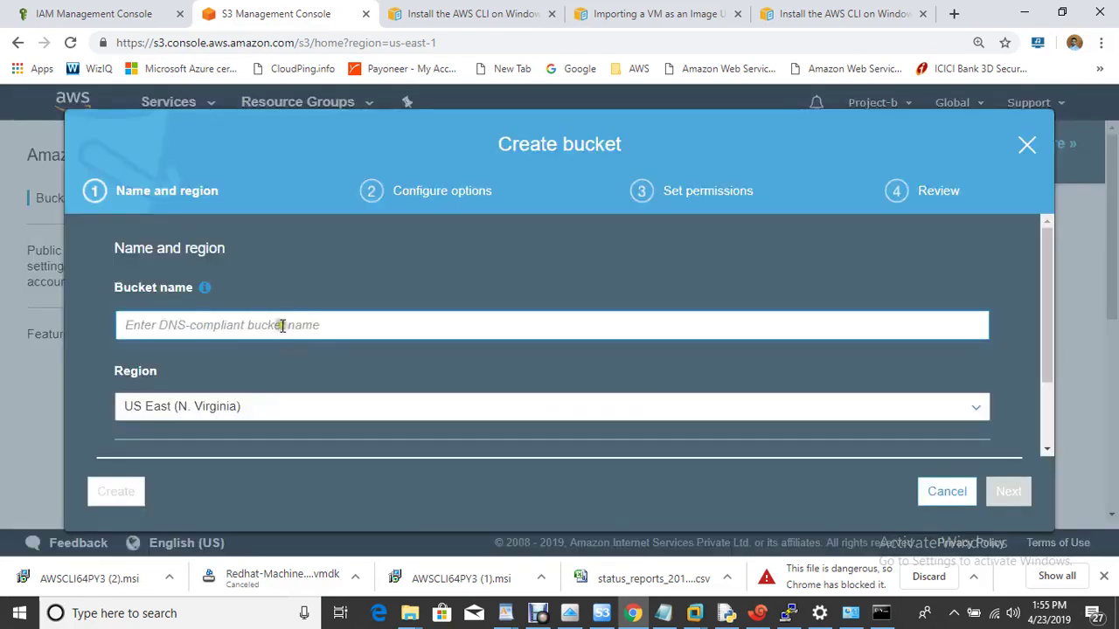
left_click(282, 326)
type("my")
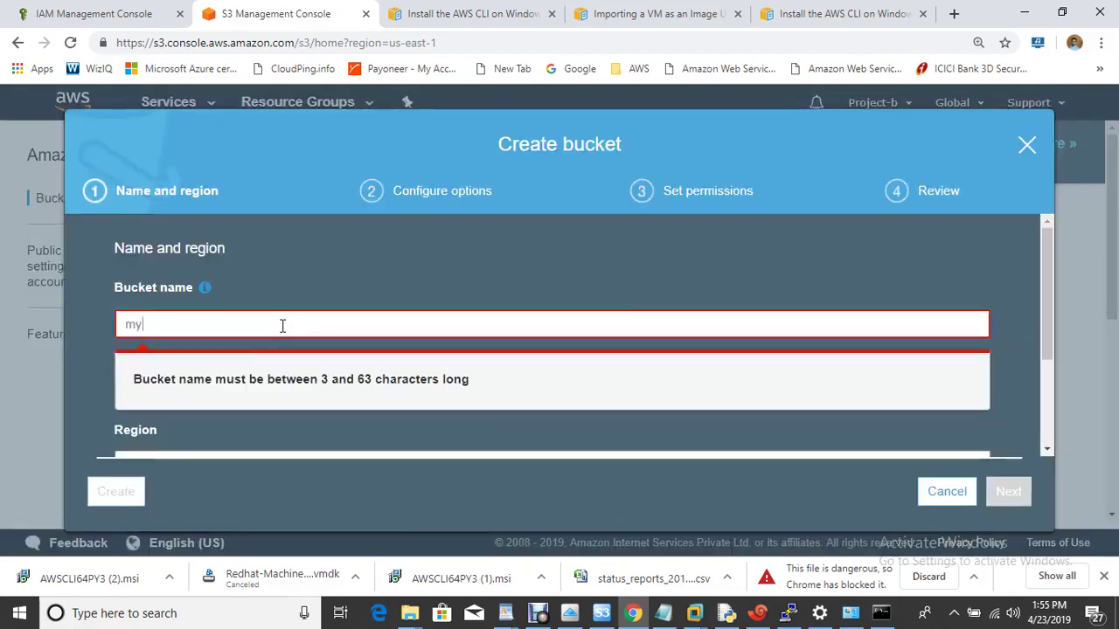
type("onpremisesimport")
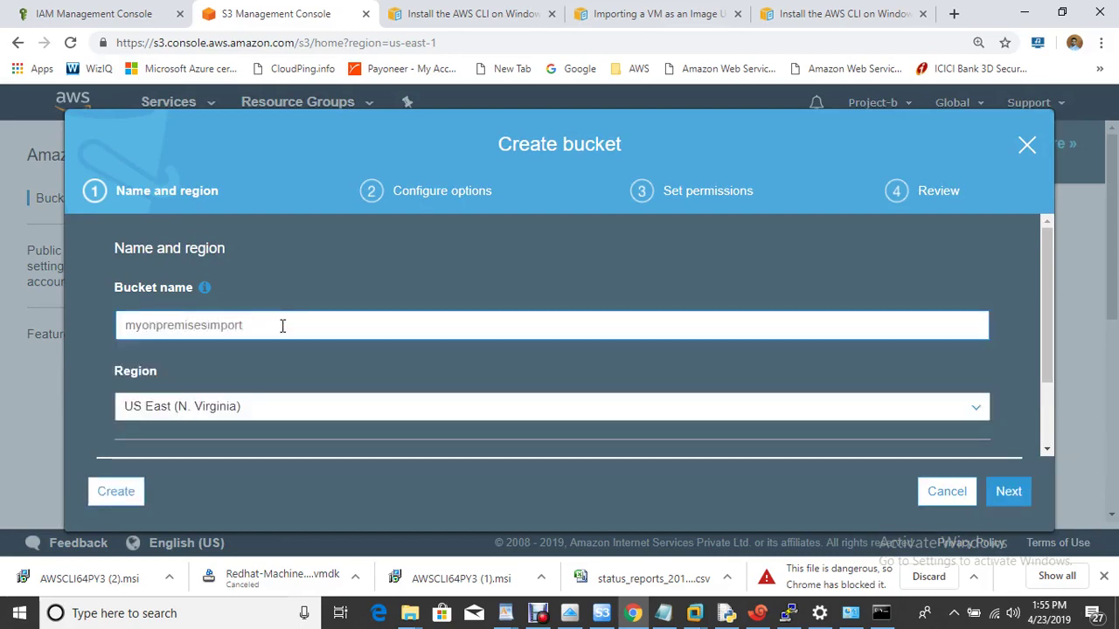
key("Return")
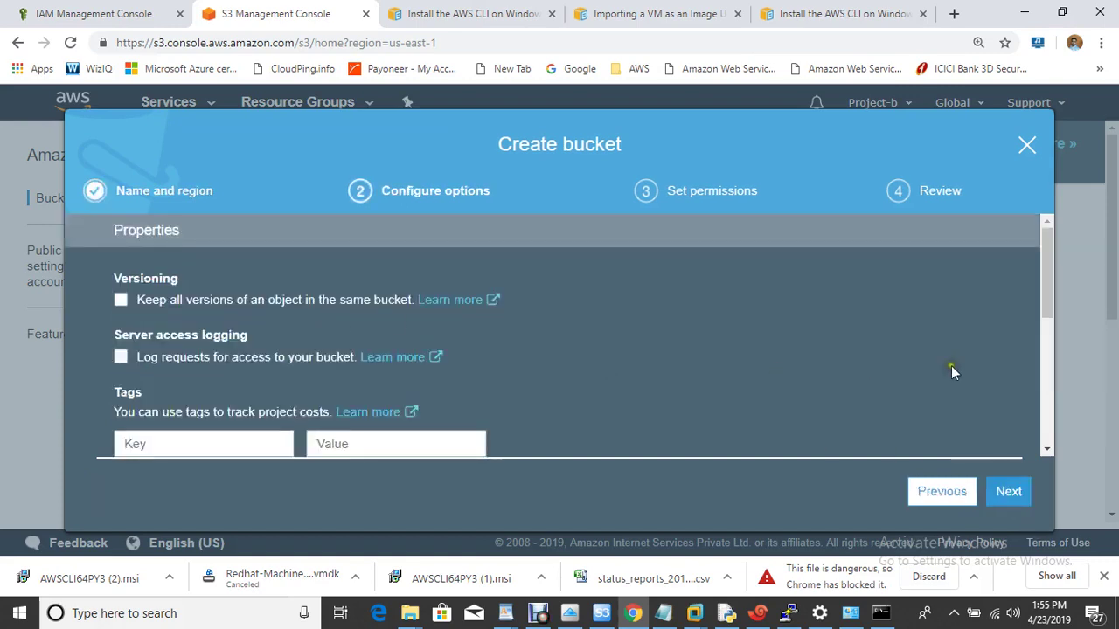
Clear all four Block public access settings and create the bucket.
left_click(1008, 492)
left_click_drag(1048, 256, 1052, 302)
left_click(121, 309)
left_click(121, 330)
left_click(122, 399)
left_click(121, 421)
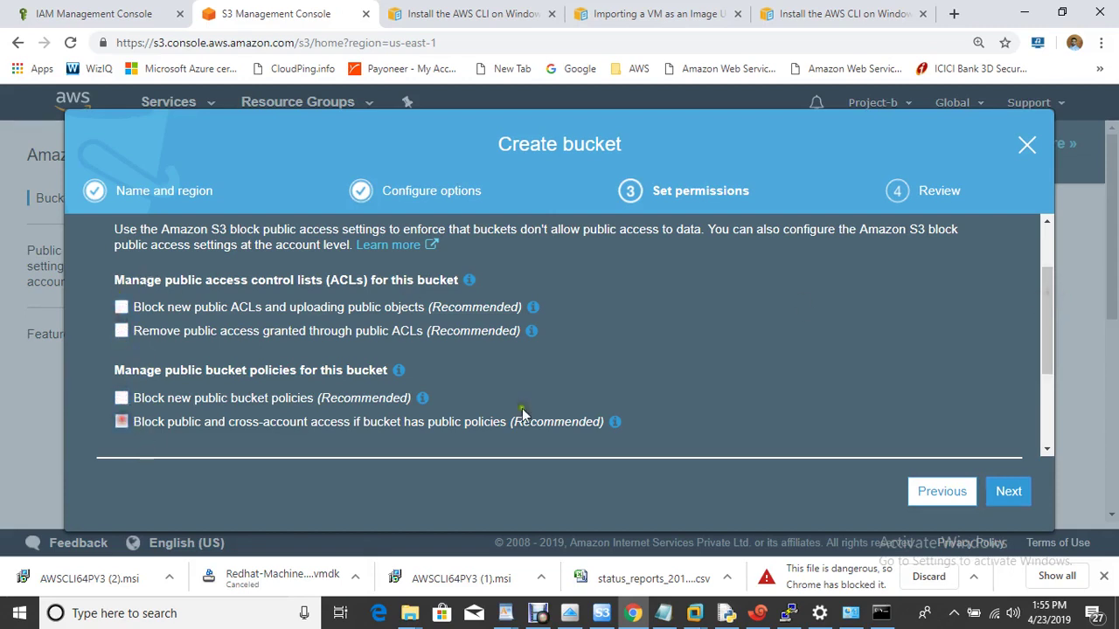
left_click(997, 489)
left_click(967, 495)
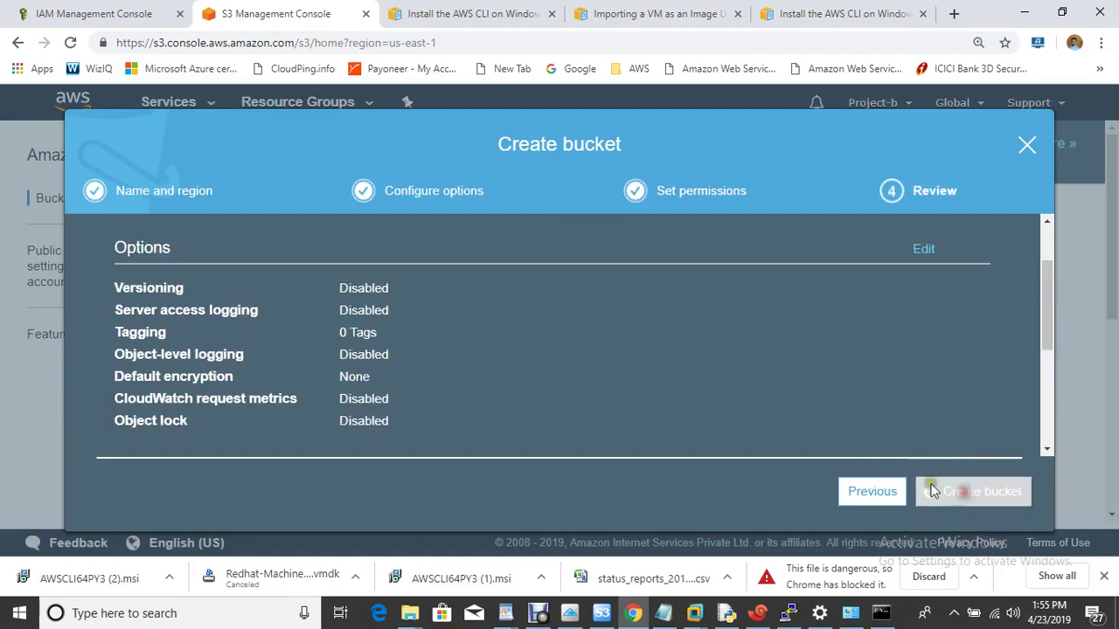
left_click_drag(1112, 284, 1112, 459)
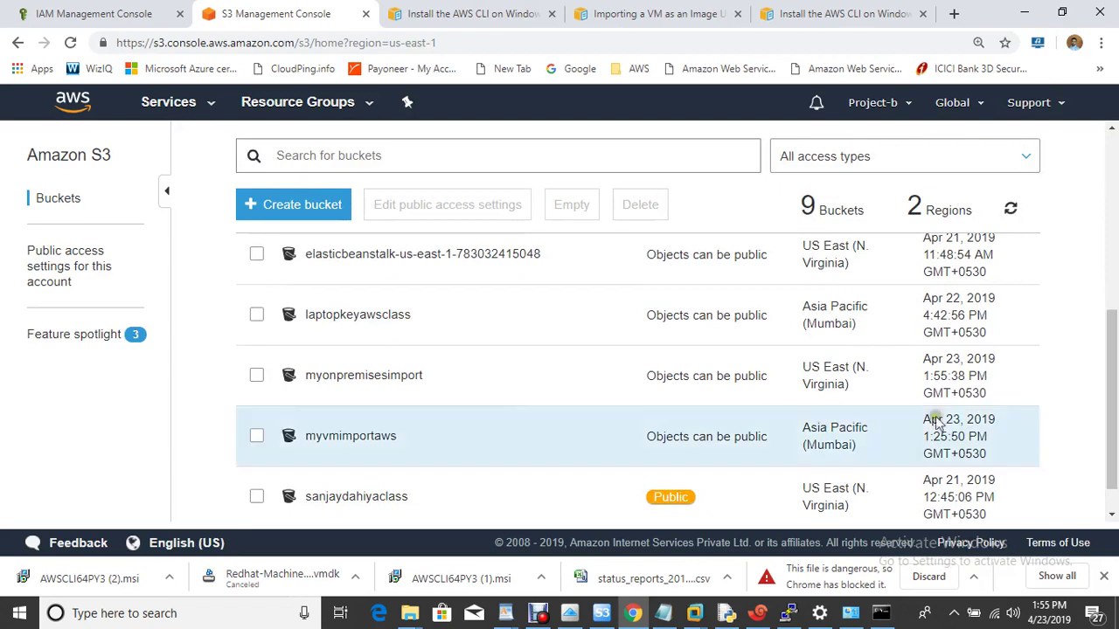
Upload Redhat-Machine-disk1.vmdk into the myonpremisesimport bucket.
left_click(359, 378)
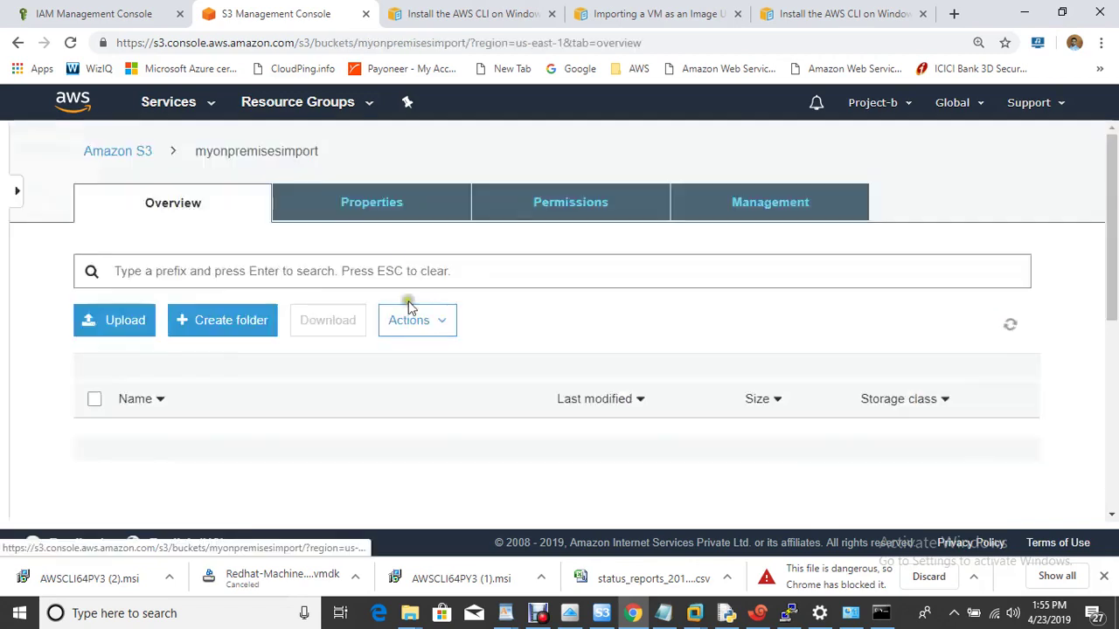
left_click(110, 271)
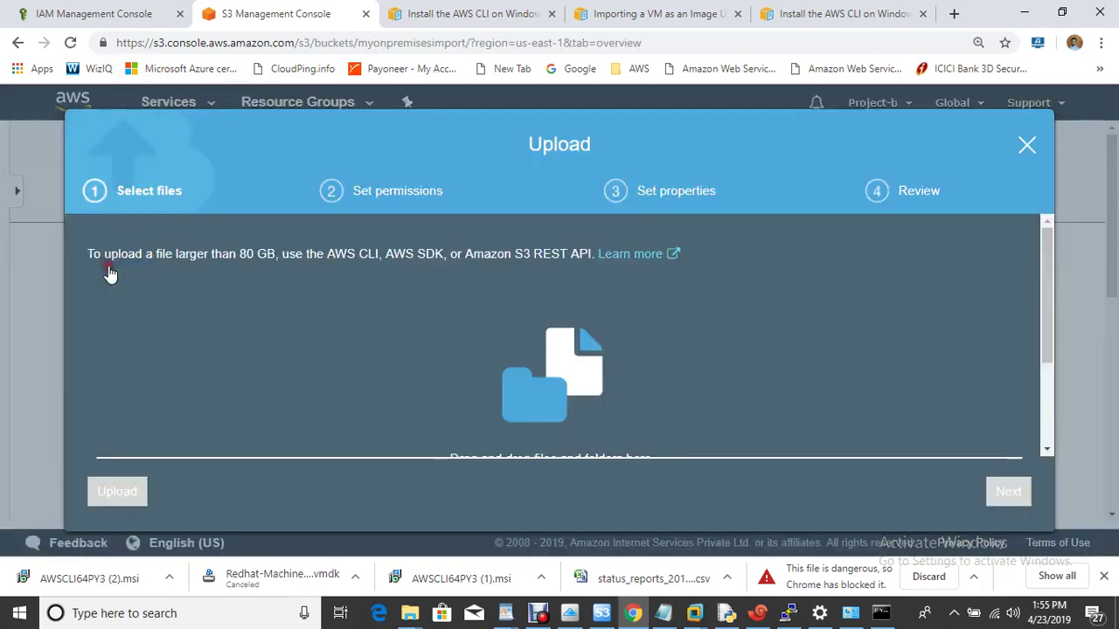
left_click_drag(1051, 276, 1048, 351)
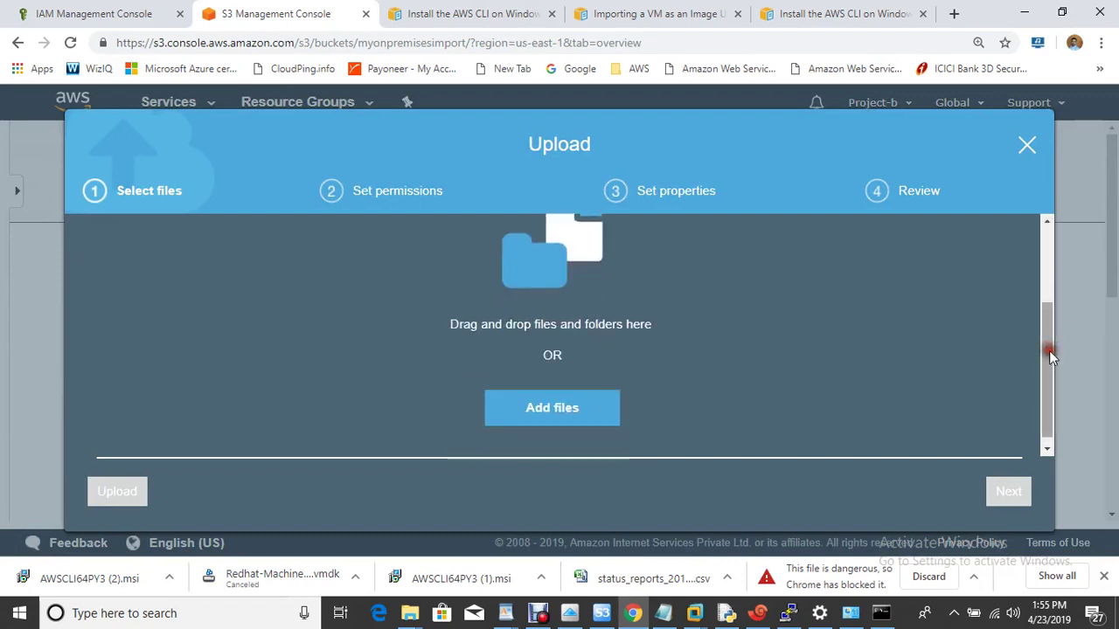
left_click(576, 294)
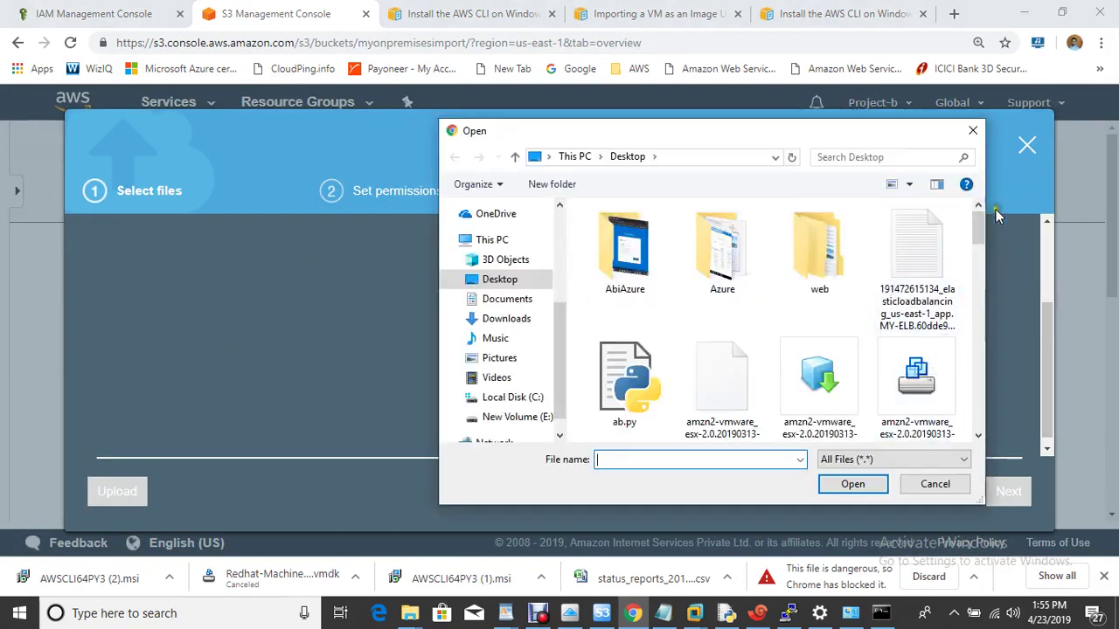
left_click_drag(978, 229, 972, 408)
left_click(917, 249)
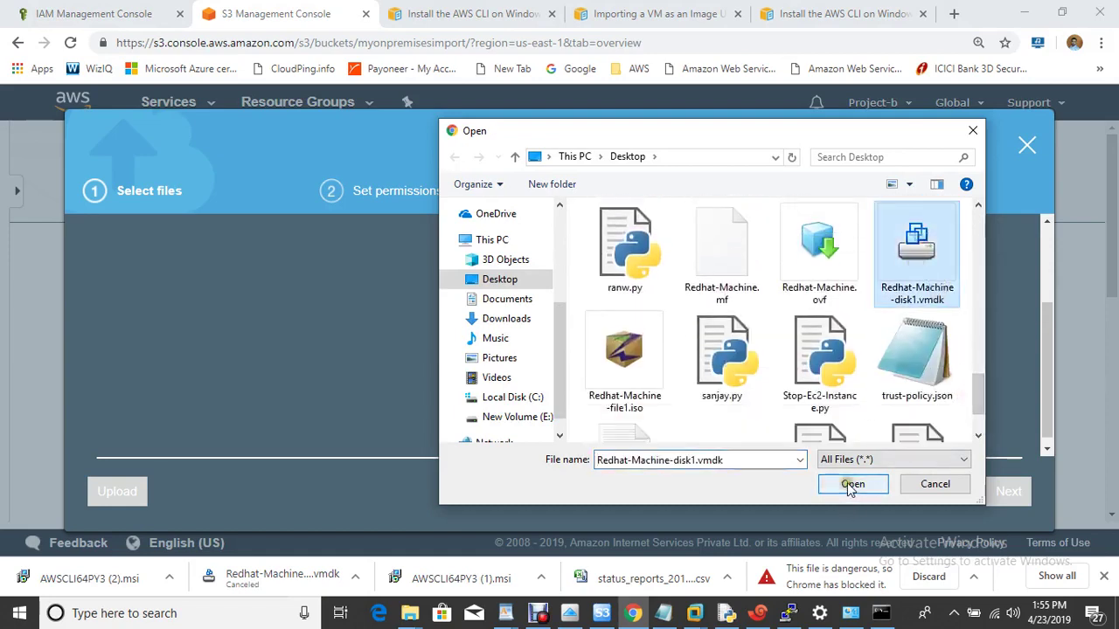
left_click(850, 485)
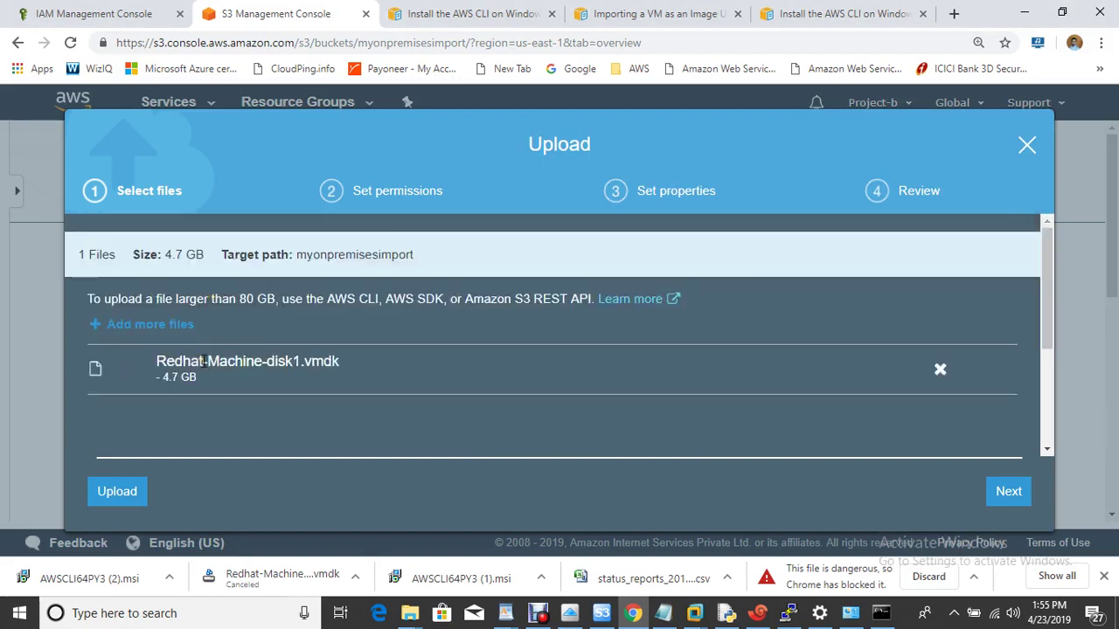
left_click(118, 491)
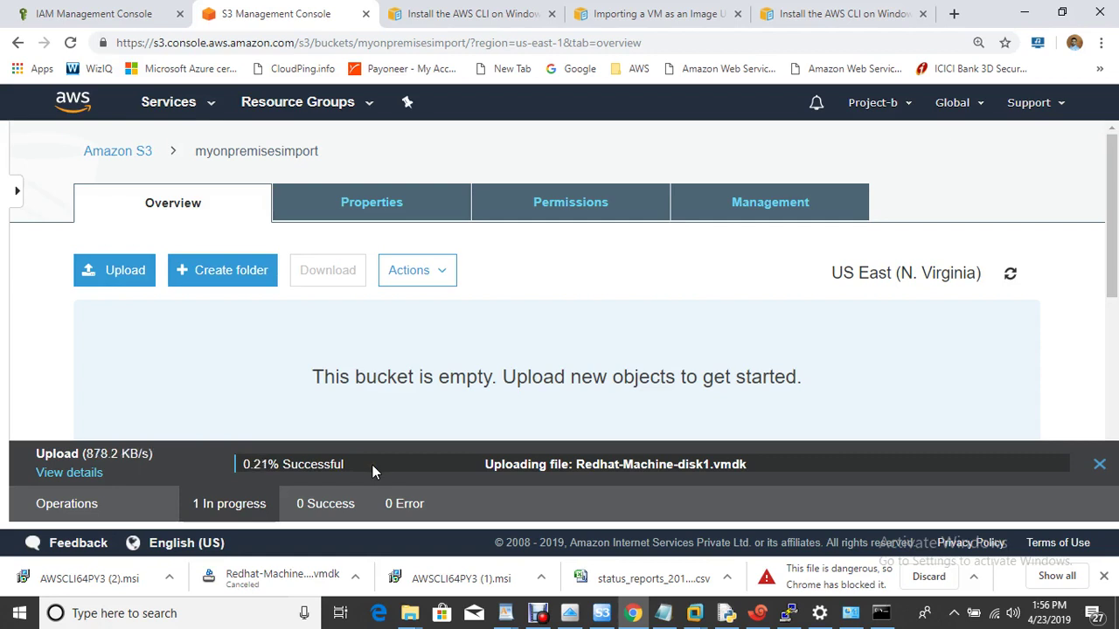
Cancel the running upload and go back to the bucket list.
left_click(1099, 464)
left_click(639, 137)
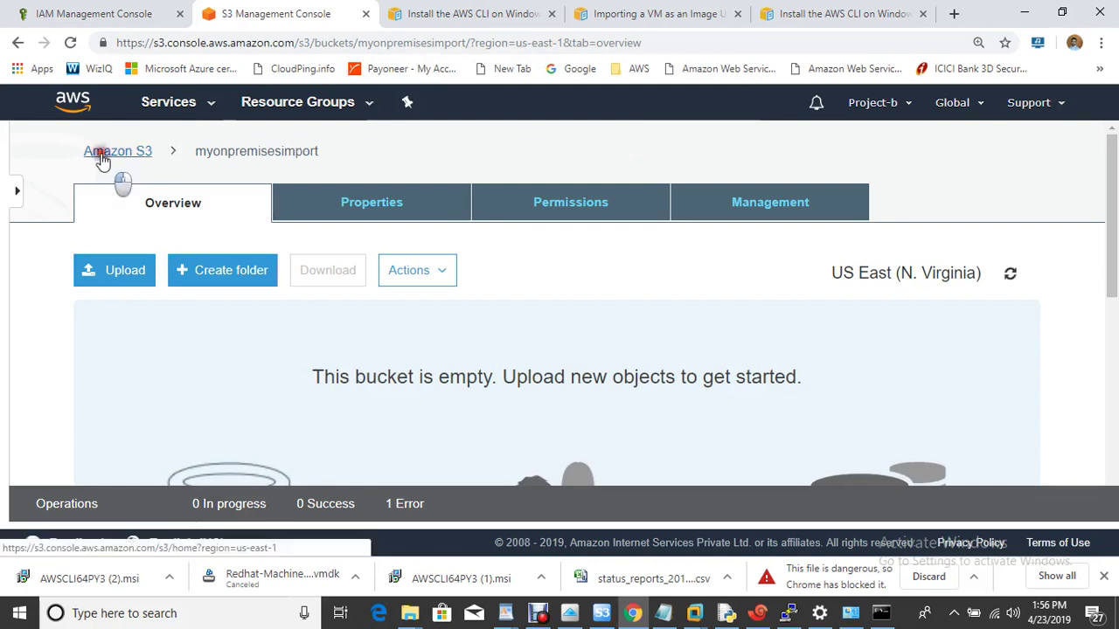
left_click(102, 157)
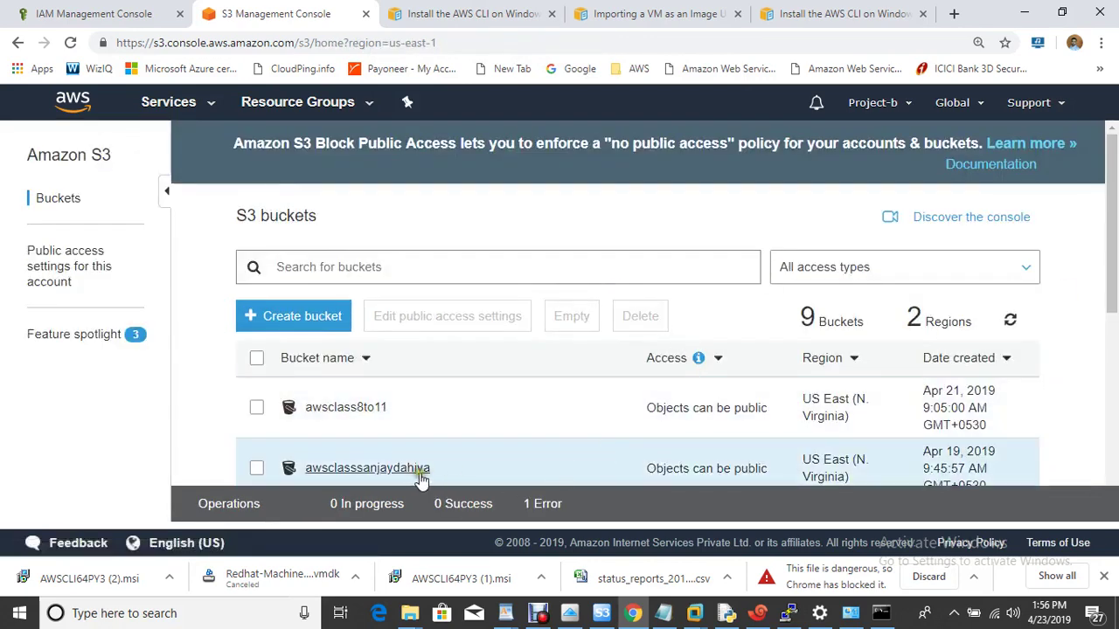
View the existing bucket holding the 4.7 GB Redhat-Machine-disk1.vmdk, then highlight step 8 in the notes.
left_click(416, 472)
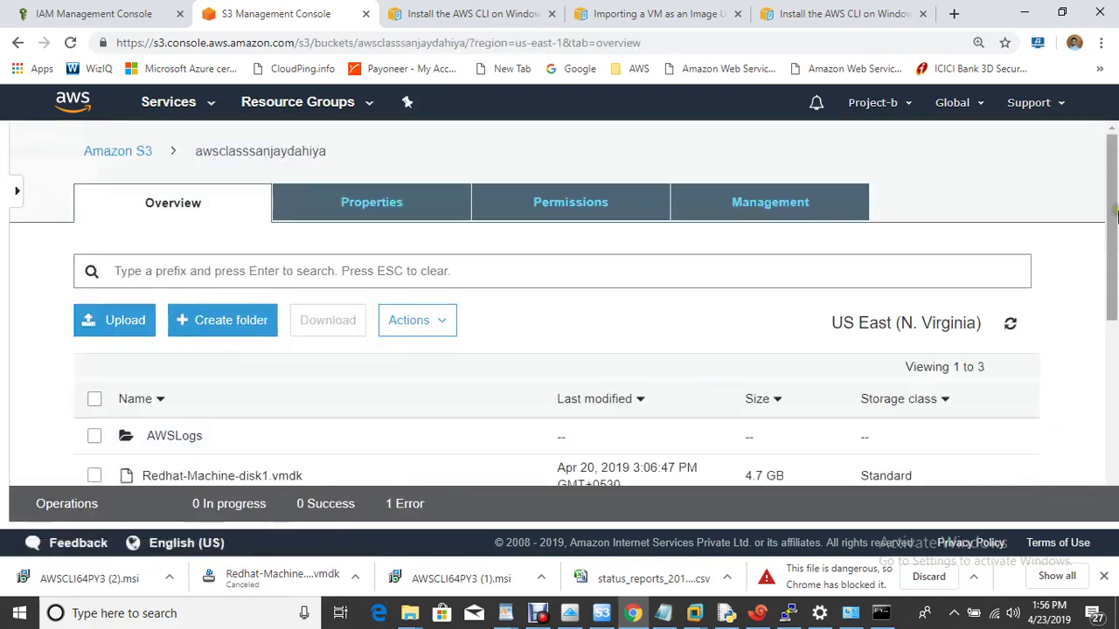
left_click_drag(1114, 205, 1107, 279)
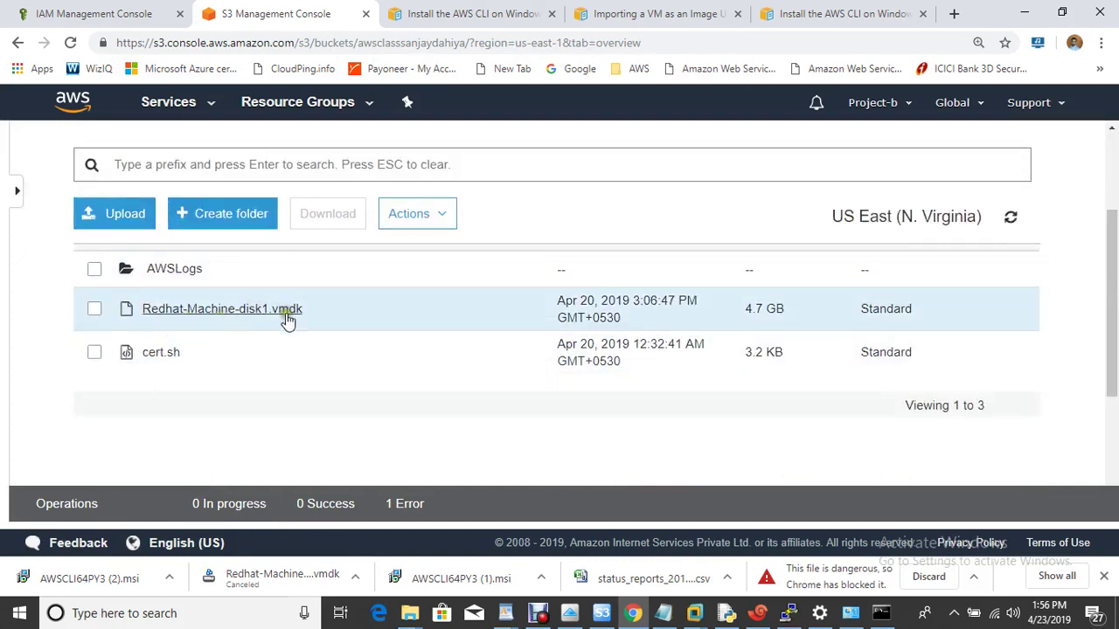
left_click(663, 613)
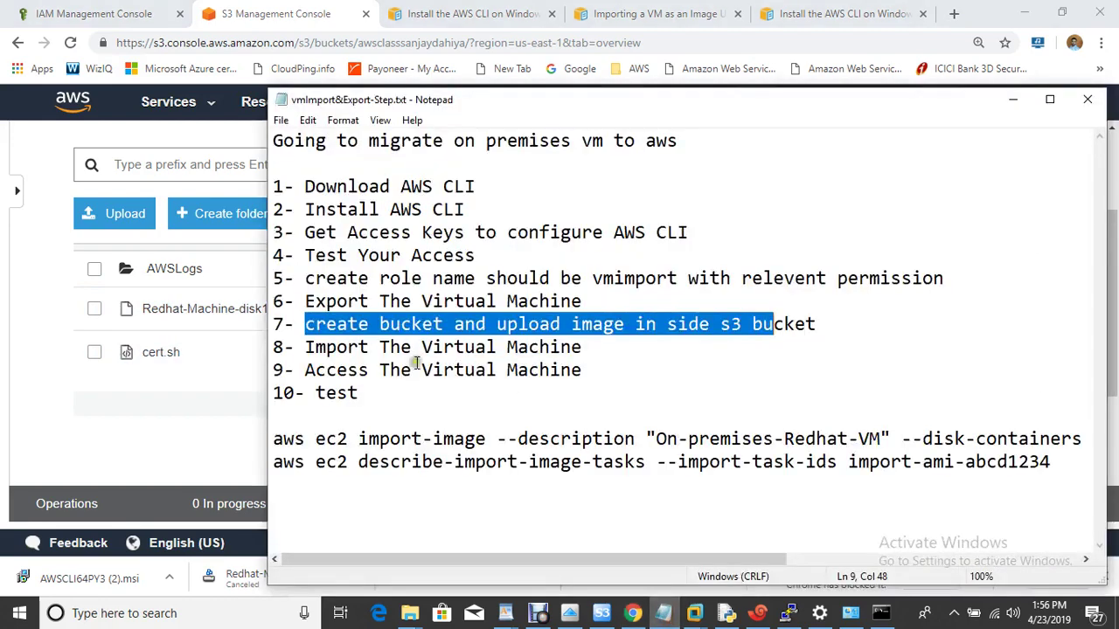
left_click(758, 339)
left_click_drag(302, 347, 612, 348)
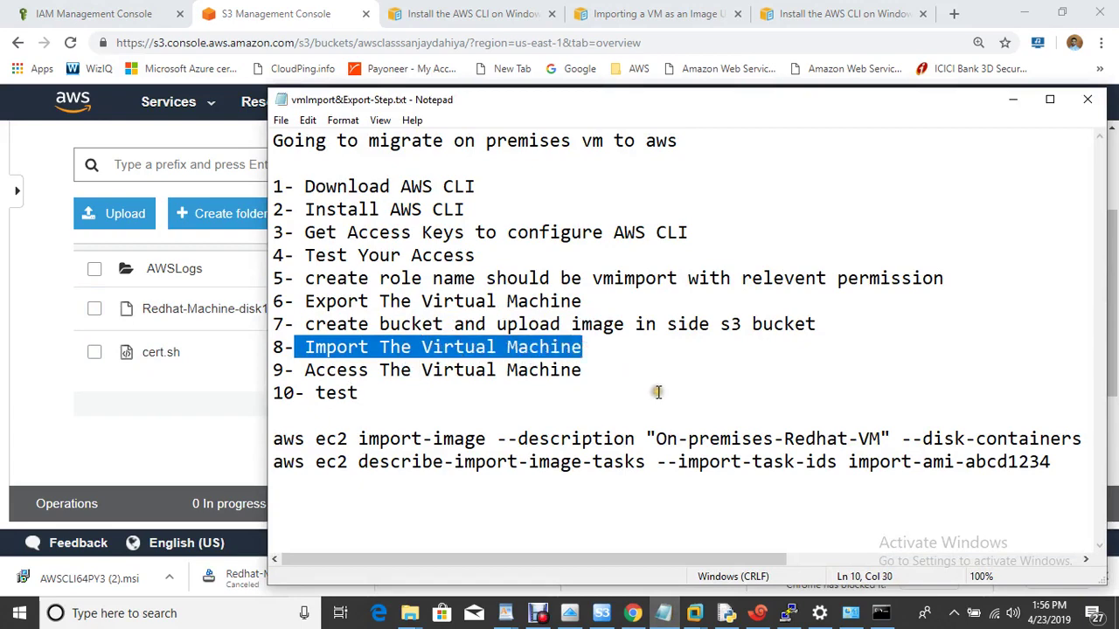
Copy the aws iam put-role-policy command from step 4 of the Importing a VM guide.
left_click(890, 617)
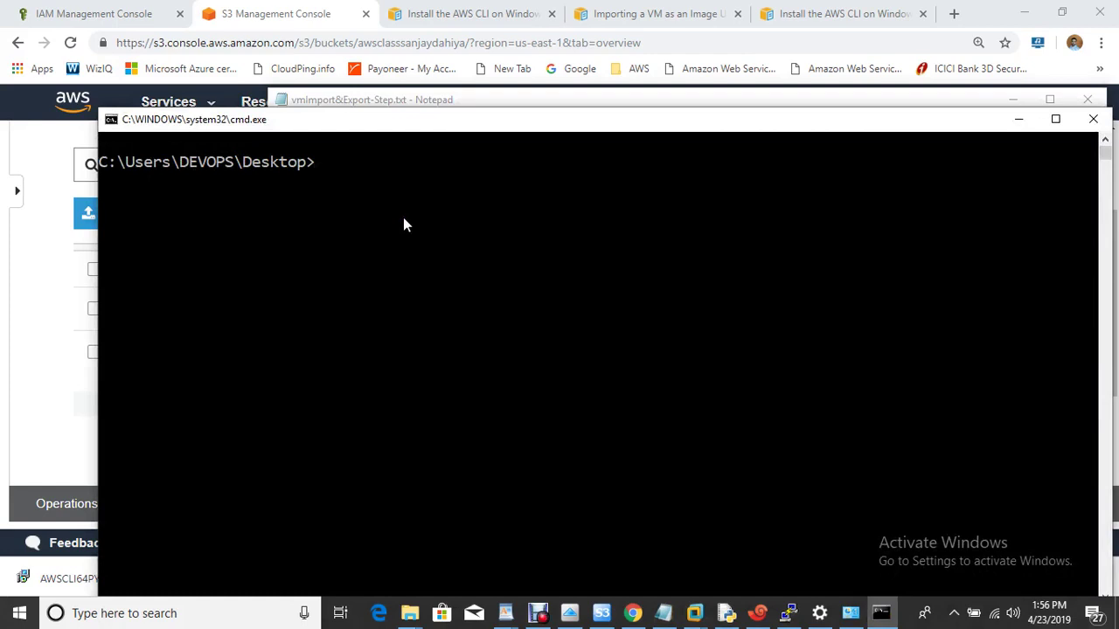
left_click(626, 16)
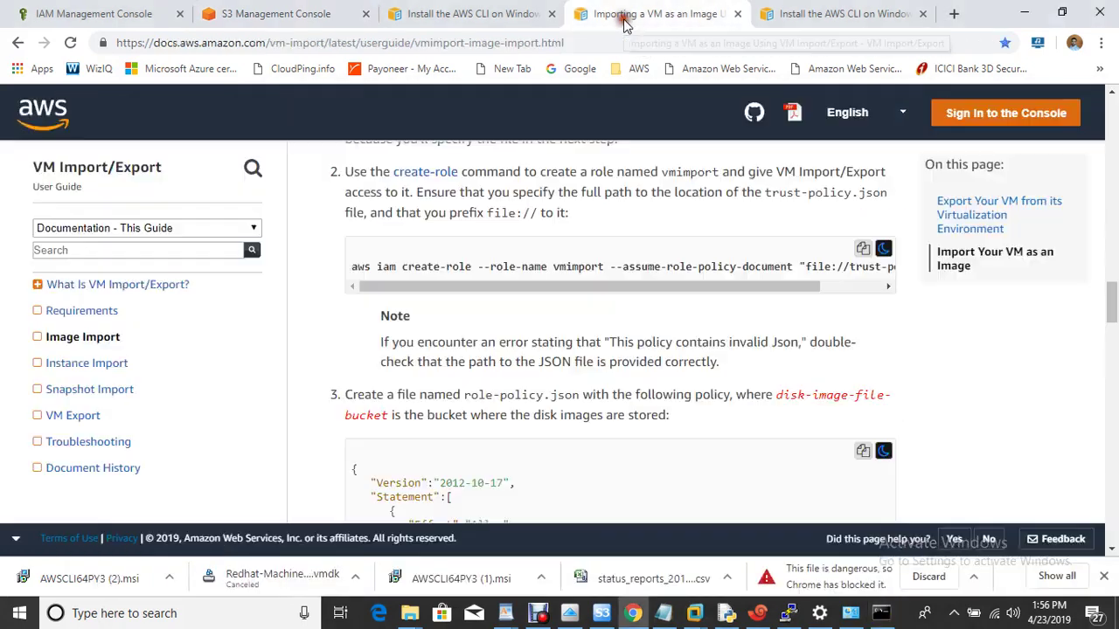
scroll(669, 414, "down", 5)
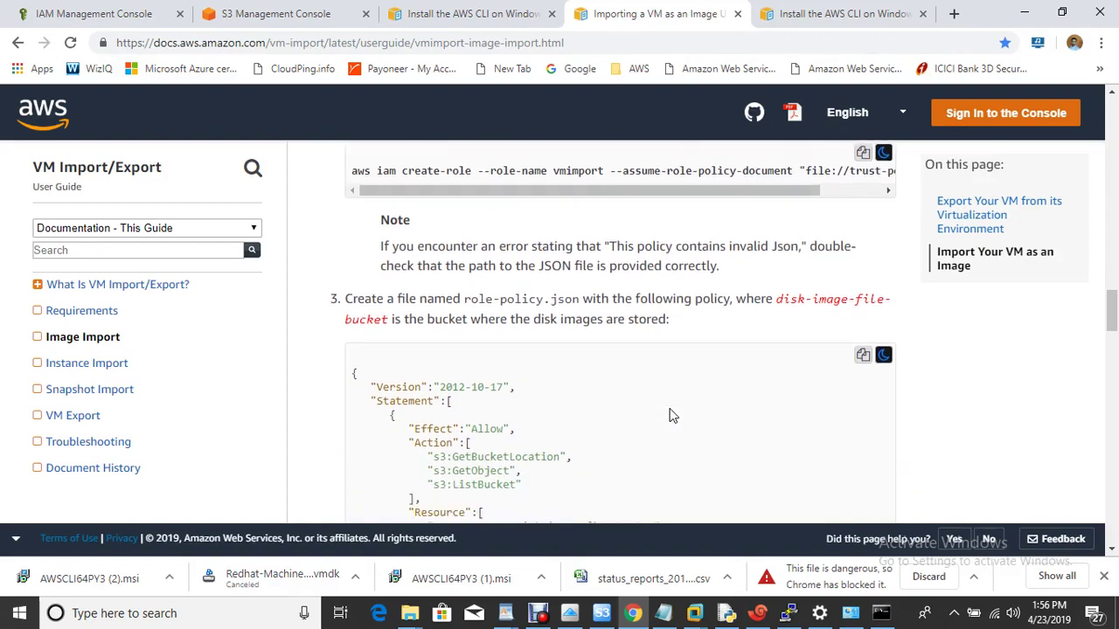
scroll(670, 414, "down", 3)
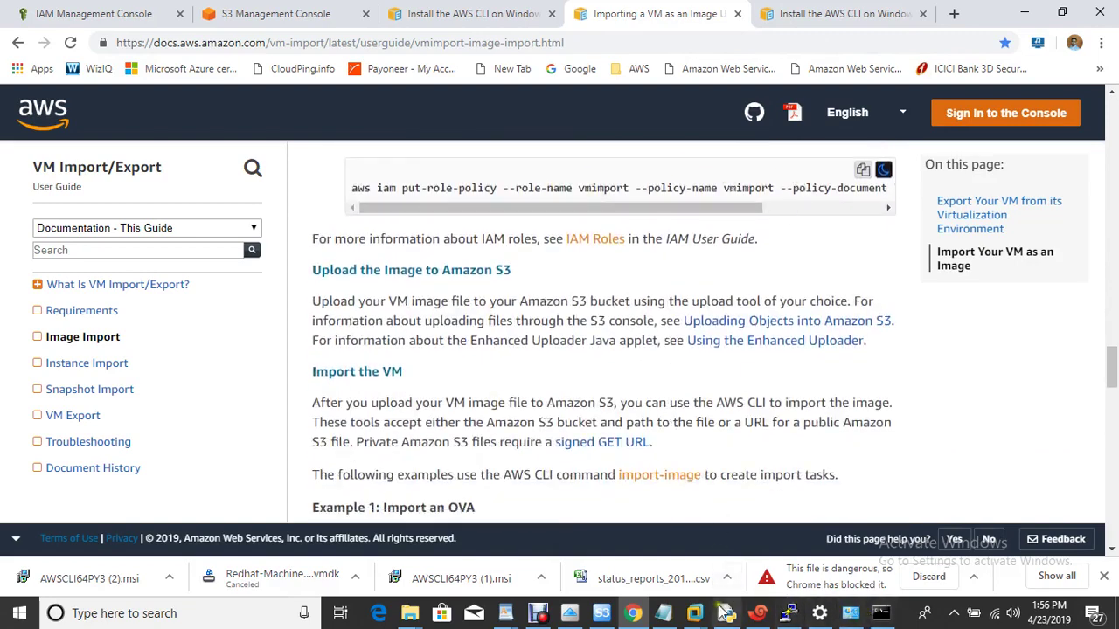
left_click(664, 615)
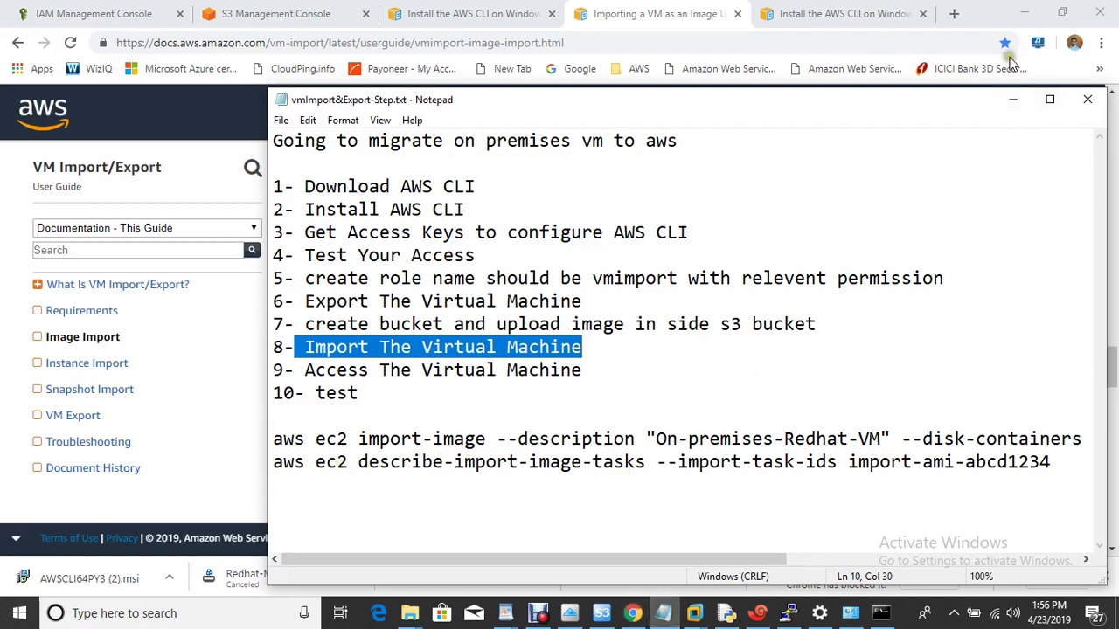
left_click(1011, 101)
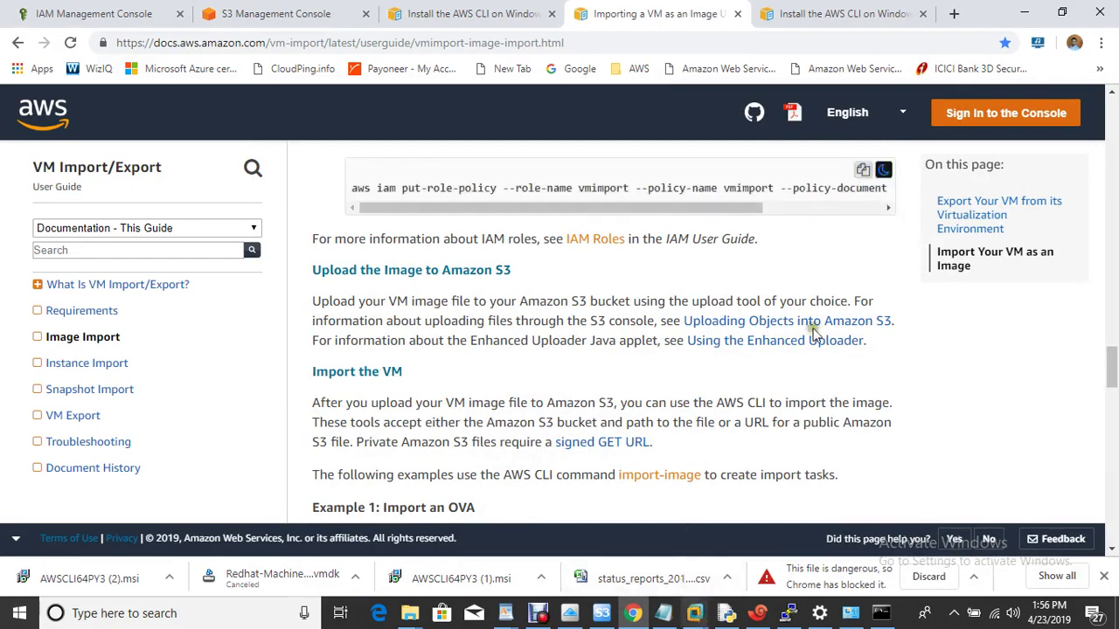
left_click(864, 171)
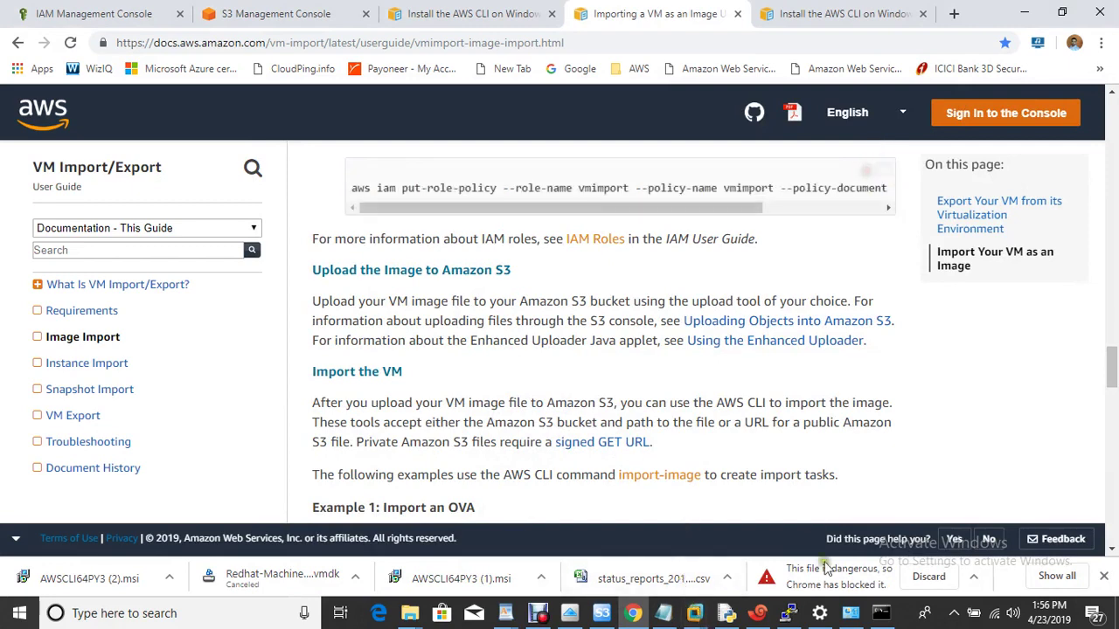
left_click(885, 616)
Paste, review and run put-role-policy attaching file://role-policy.json to vmimport.
right_click(431, 202)
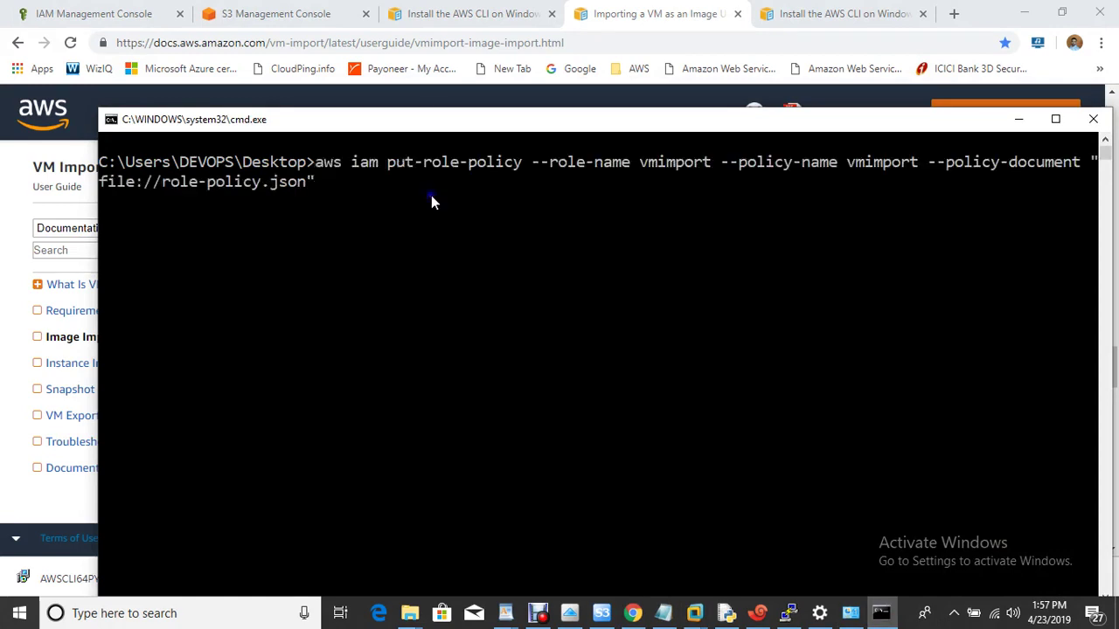
key("Left")
key("Left")
key("Left")
key("Left")
key("Left")
key("Left")
key("Left")
key("Left")
key("Left")
key("Left")
key("Left")
key("Left")
key("Left")
key("Left")
key("Left")
key("Left")
key("Left")
key("Left")
key("Left")
key("Left")
key("Left")
key("Left")
key("Left")
key("Left")
key("Left")
key("Left")
key("Left")
key("Left")
key("Left")
key("Left")
key("Left")
key("Left")
key("Left")
key("Left")
key("Right")
key("Right")
key("ctrl+Right")
key("ctrl+Right")
key("ctrl+Right")
key("ctrl+Right")
key("ctrl+Right")
key("ctrl+Right")
key("Return")
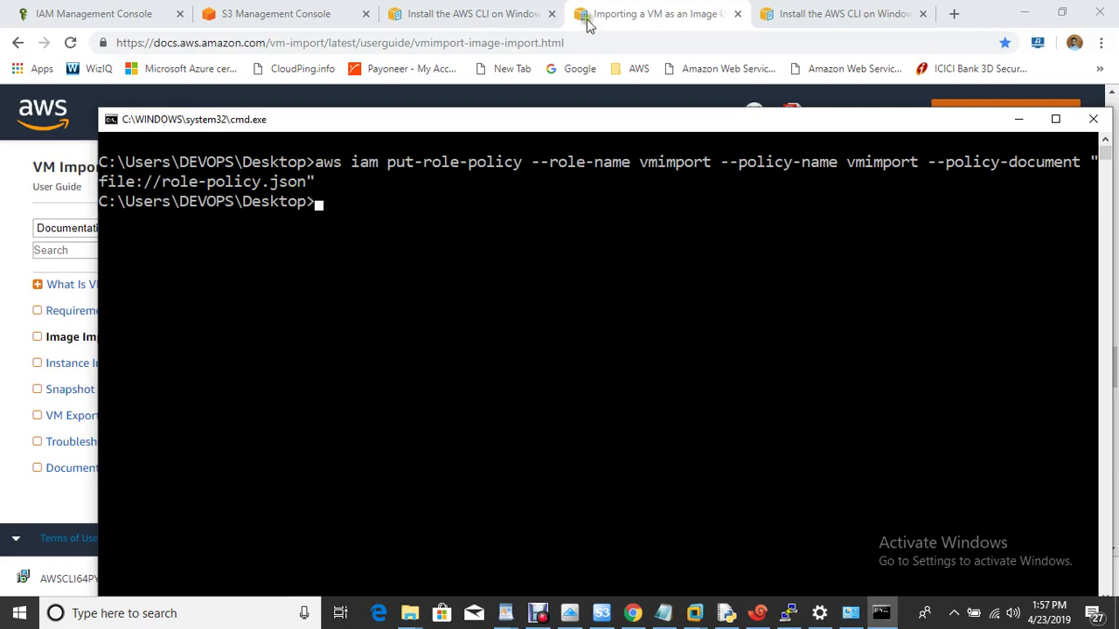
left_click(503, 9)
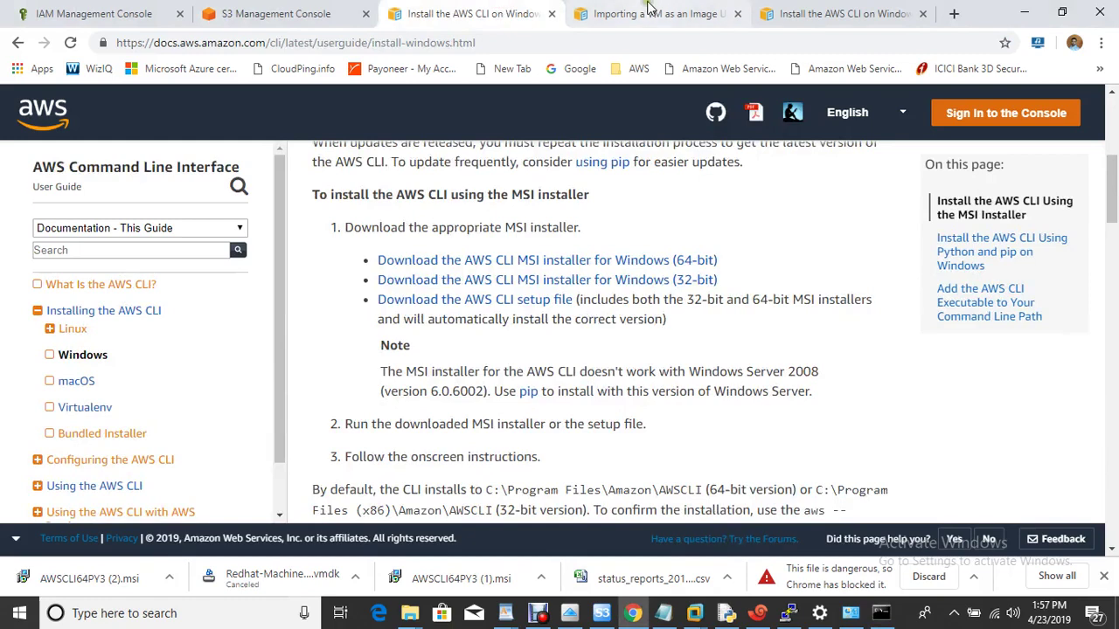
Copy the import-image example command from the VM import guide into Command Prompt.
left_click(647, 11)
scroll(633, 362, "down", 5)
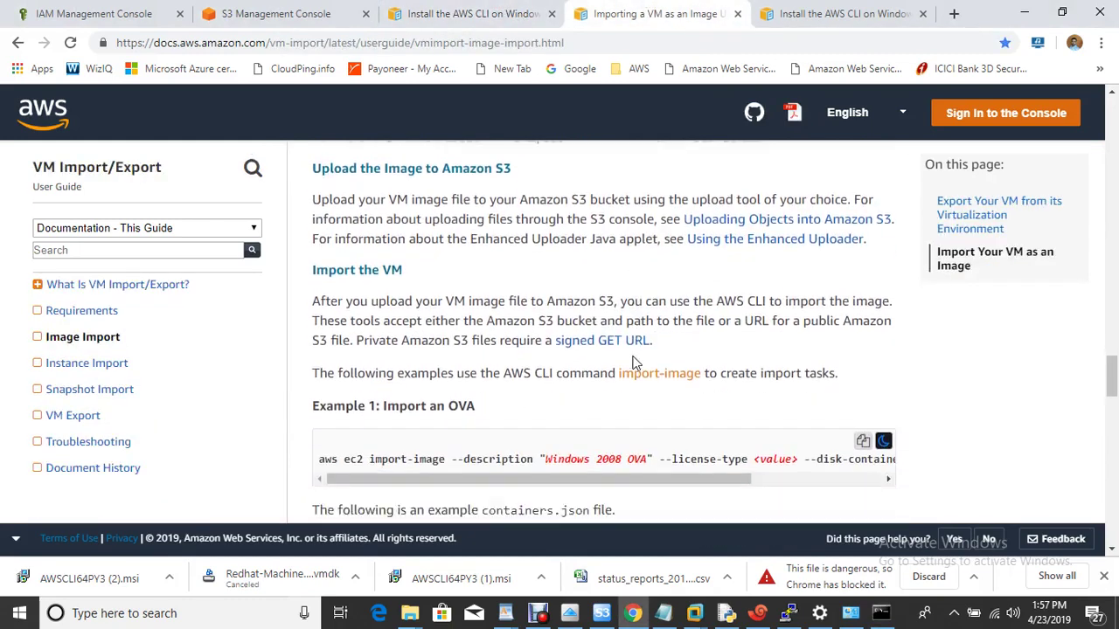
left_click(862, 150)
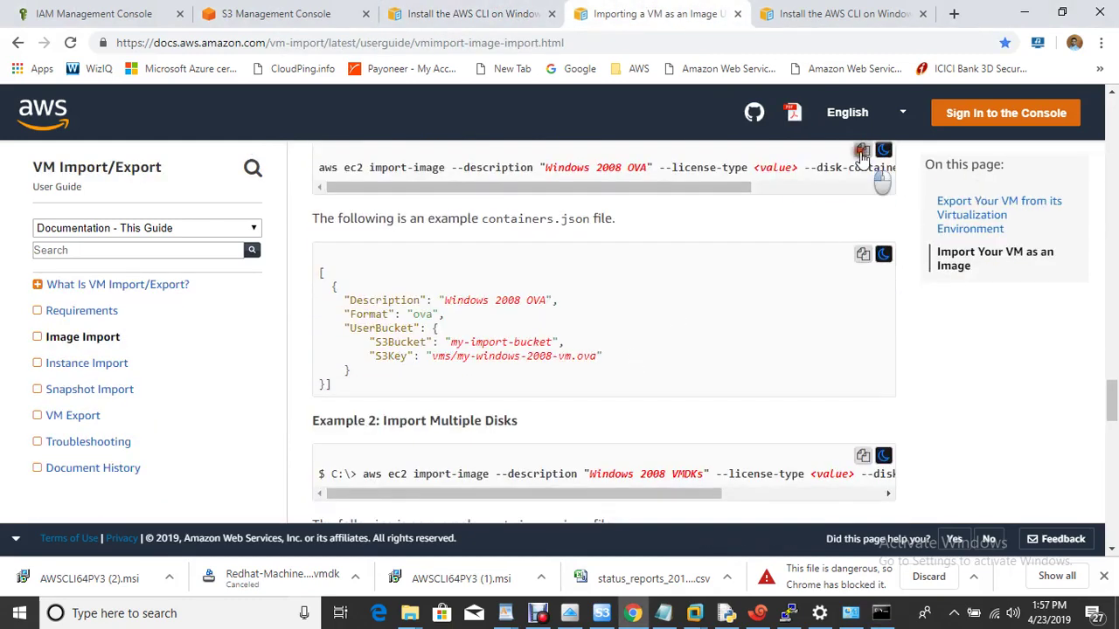
left_click(881, 613)
right_click(534, 308)
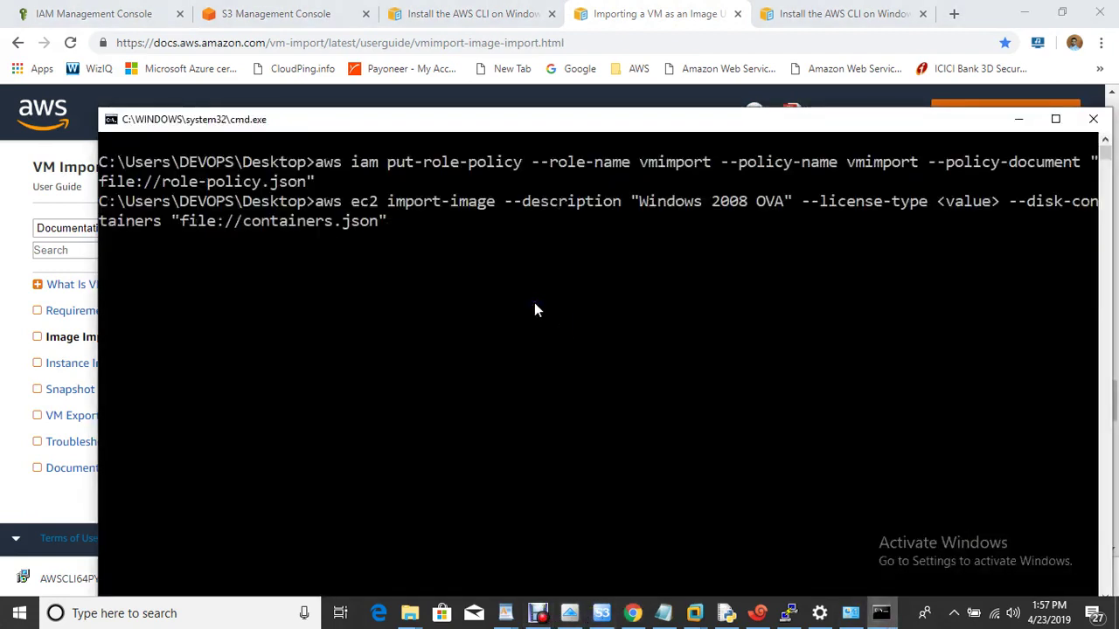
key("Left")
key("Left")
key("Left")
key("Left")
key("Left")
key("Left")
key("Left")
key("Left")
key("Left")
key("Left")
key("Left")
key("Left")
key("Left")
key("Left")
key("Left")
key("Left")
key("Left")
key("Left")
key("Left")
key("Left")
key("Left")
key("Left")
key("Left")
key("Left")
key("Left")
key("Left")
key("Left")
key("Left")
key("Left")
key("Left")
key("Left")
key("Left")
key("Left")
key("Left")
key("Left")
key("Left")
key("Left")
key("Left")
key("Left")
key("Left")
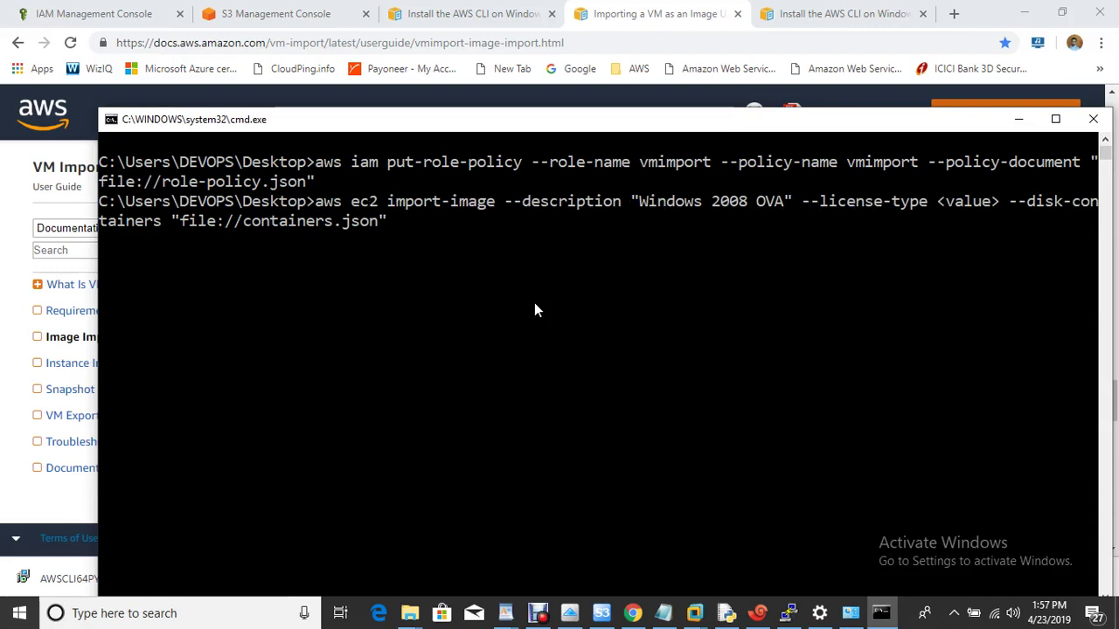
key("Right")
key("Right")
key("Right")
key("Right")
key("Right")
key("Right")
key("Right")
key("Right")
key("Right")
key("Right")
key("Right")
key("Right")
key("Right")
key("Right")
key("Right")
key("Right")
key("Right")
key("Right")
key("Right")
key("Right")
key("Right")
key("Right")
key("Right")
key("Right")
key("Right")
key("Right")
key("Right")
key("Right")
key("Right")
key("Right")
key("Right")
key("Right")
key("Right")
key("Right")
key("Right")
key("Right")
key("Right")
key("Right")
key("Right")
key("Right")
Change the command's description to onpremisesvm and delete the --license-type option.
key("BackSpace")
key("BackSpace")
key("BackSpace")
key("BackSpace")
key("BackSpace")
key("BackSpace")
key("BackSpace")
key("BackSpace")
key("BackSpace")
key("BackSpace")
key("BackSpace")
key("BackSpace")
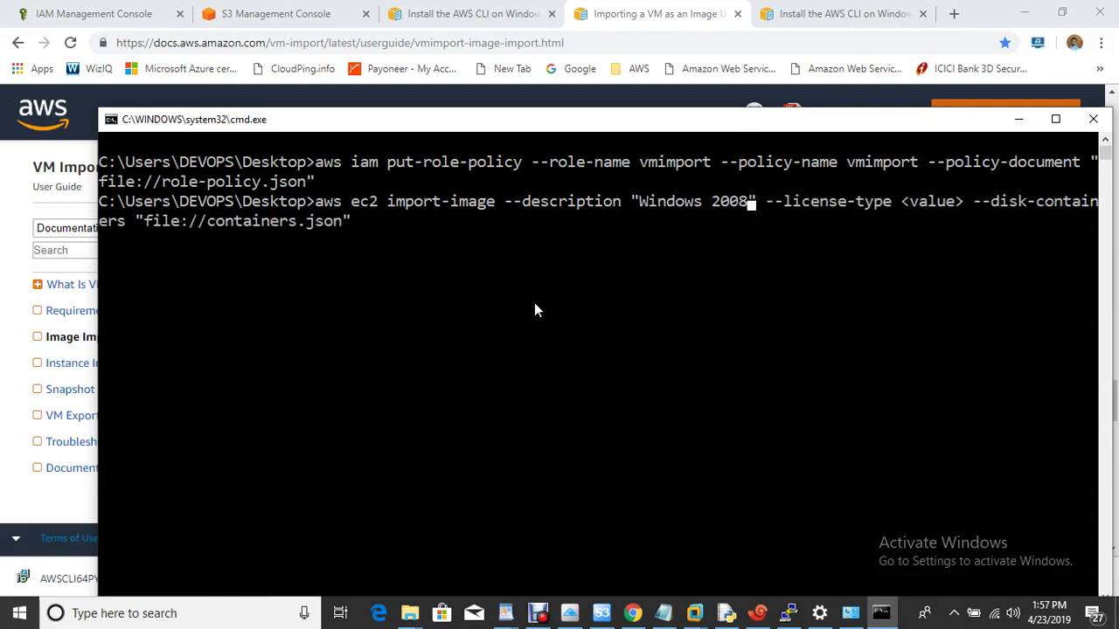
key("BackSpace")
key("BackSpace")
key("BackSpace")
key("BackSpace")
type("onpremises")
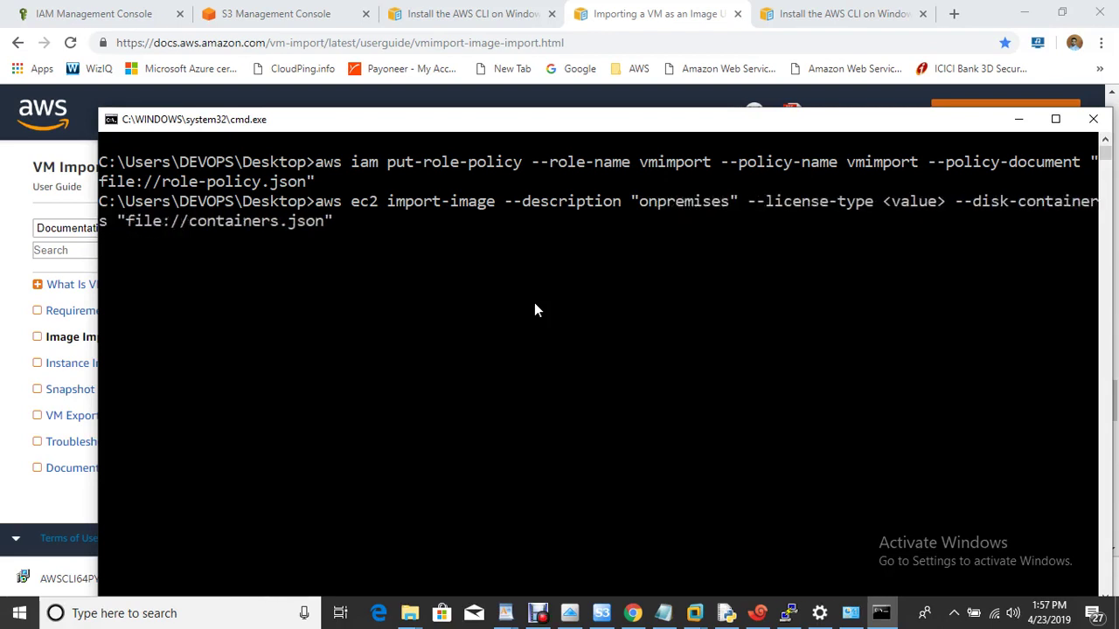
type("vm")
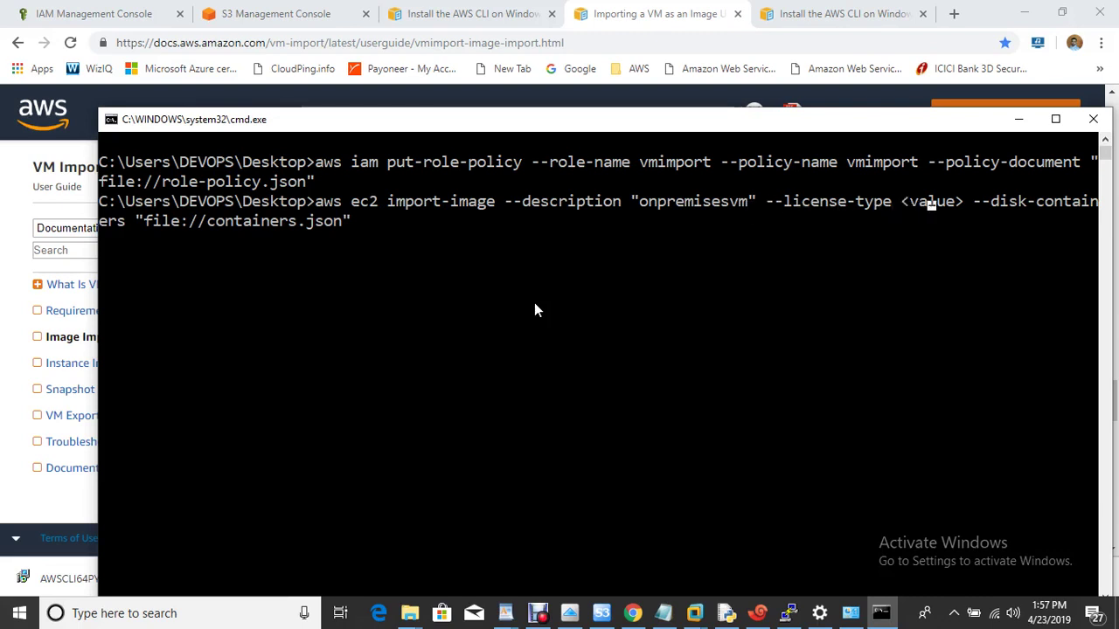
key("BackSpace")
key("BackSpace")
key("BackSpace")
key("BackSpace")
key("BackSpace")
key("BackSpace")
key("BackSpace")
key("BackSpace")
key("BackSpace")
key("BackSpace")
key("BackSpace")
key("BackSpace")
key("BackSpace")
key("BackSpace")
key("BackSpace")
key("BackSpace")
key("BackSpace")
key("BackSpace")
key("BackSpace")
key("BackSpace")
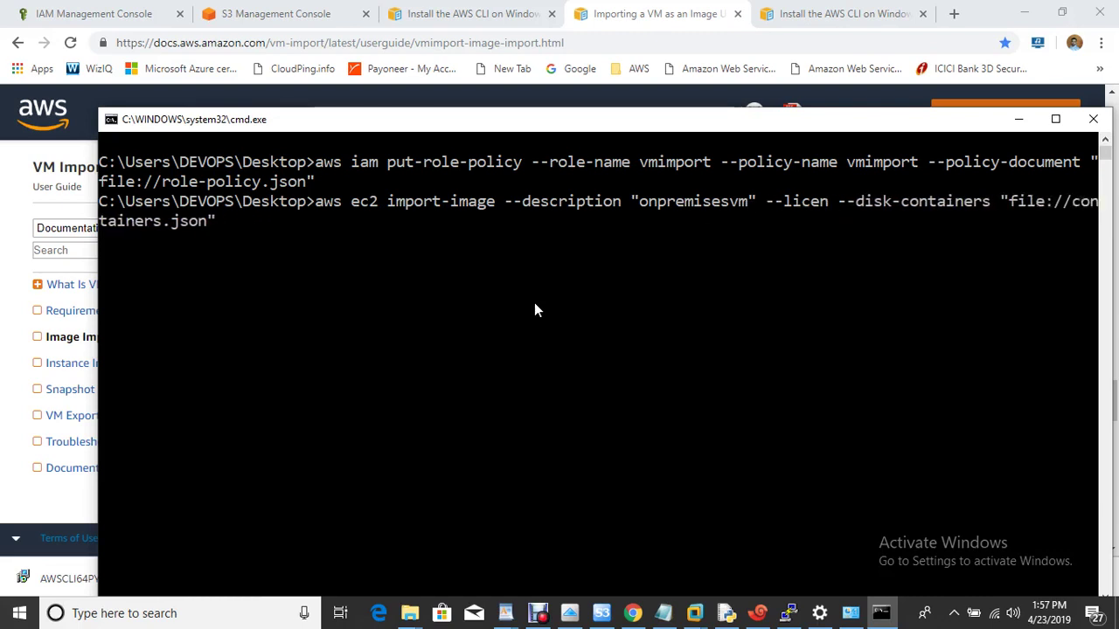
key("BackSpace")
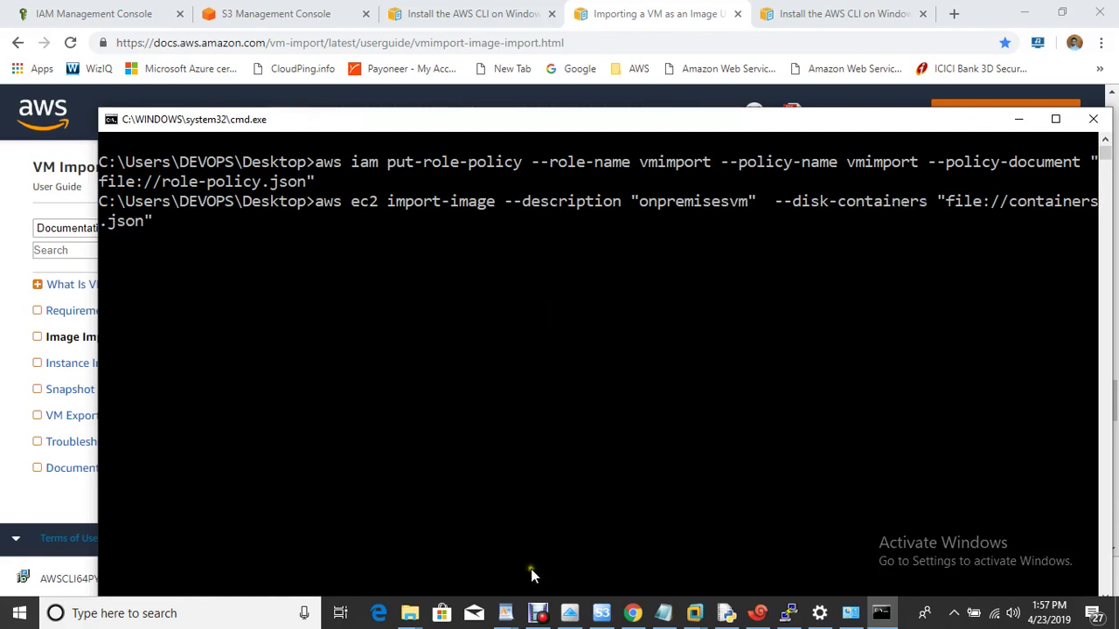
left_click(537, 613)
left_click(549, 477)
Open a blank Notepad document with Win+R notepad.
key("super+r")
type("notepad")
key("Return")
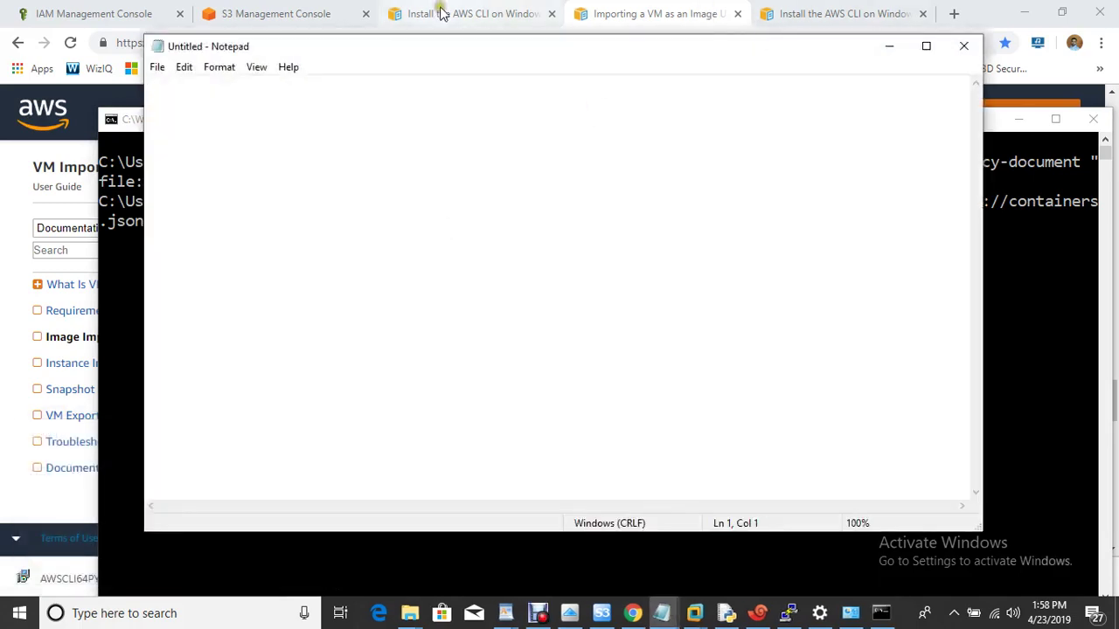
left_click(854, 19)
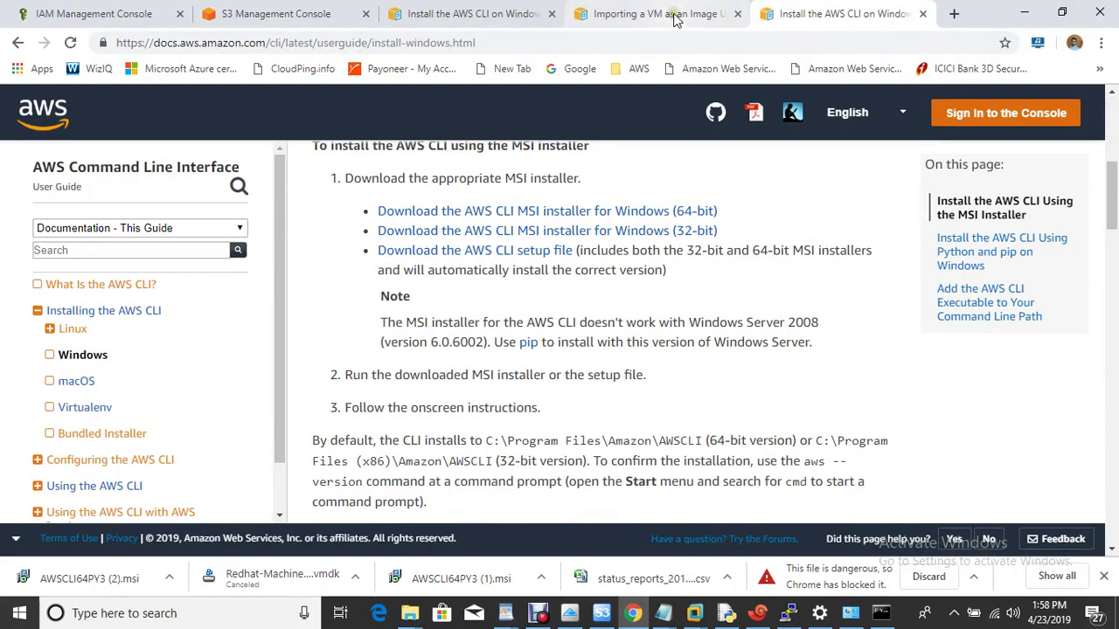
Copy the containers.json example from the 'Importing a VM as an Image' guide, then return to blank Notepad.
left_click(676, 20)
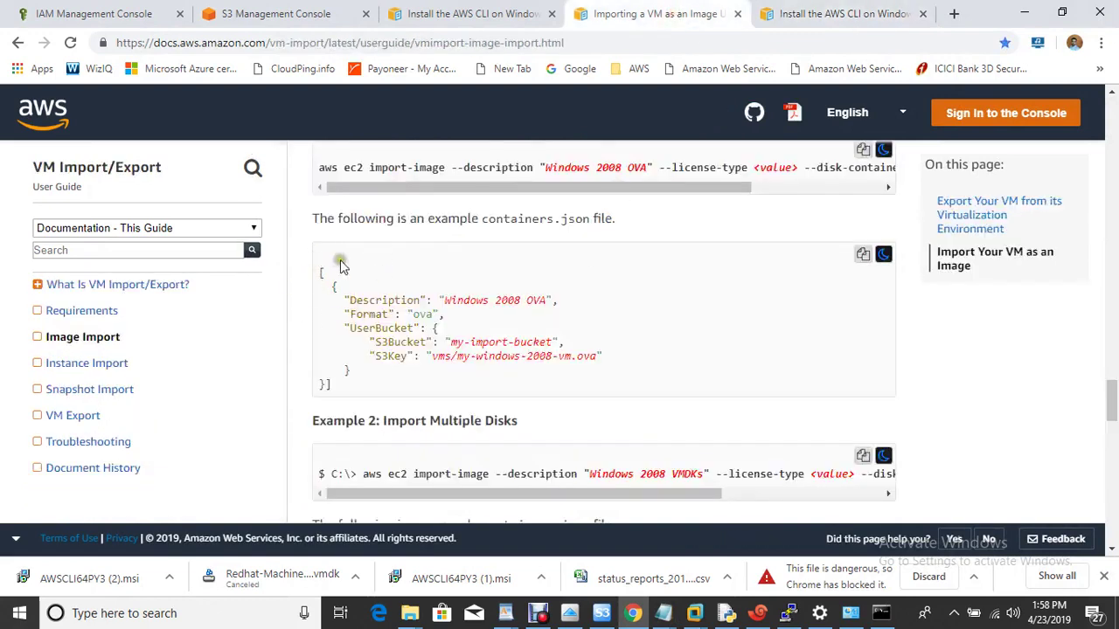
left_click(863, 254)
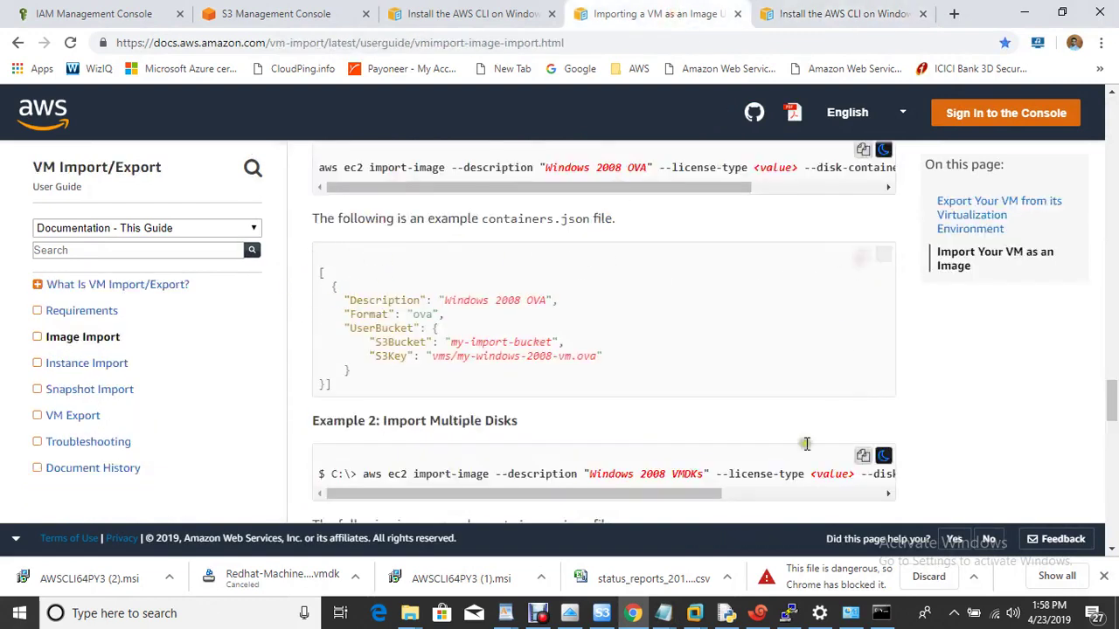
mouse_move(696, 615)
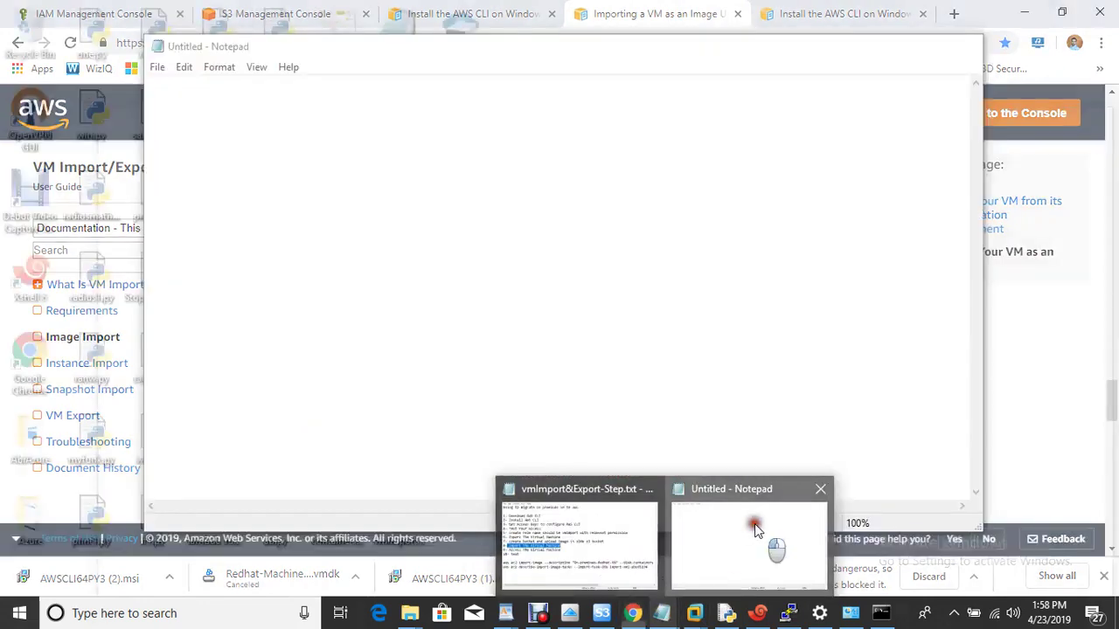
left_click(770, 542)
Paste the containers JSON with Description onpremisesvm, Format vmdk, your bucket name and an empty S3Key.
key("ctrl+v")
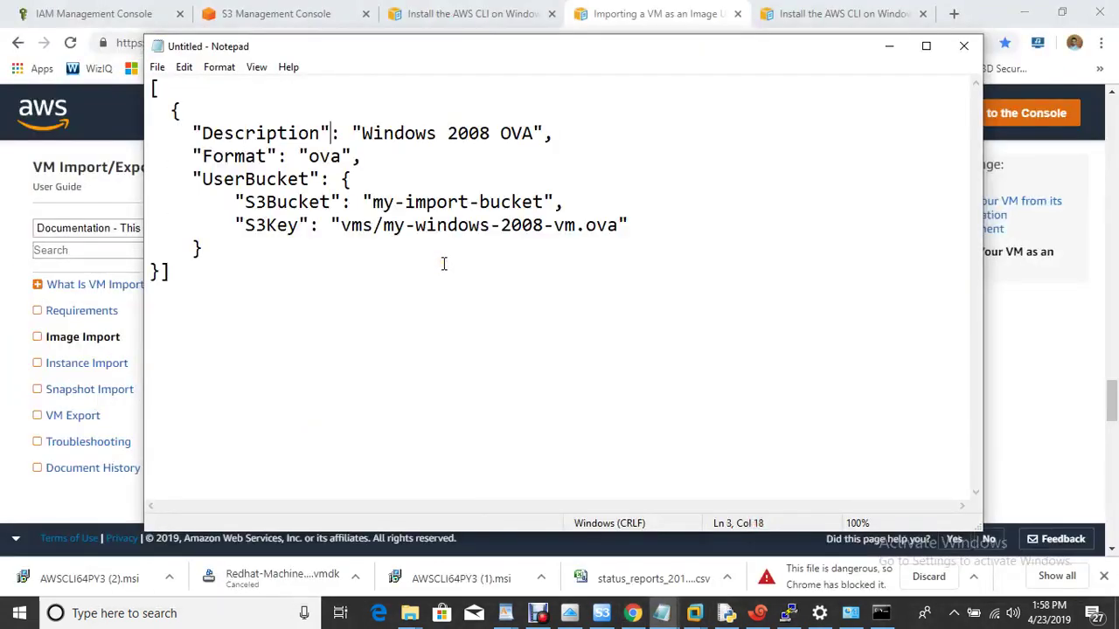
key("BackSpace")
key("BackSpace")
key("BackSpace")
key("BackSpace")
key("BackSpace")
key("BackSpace")
key("BackSpace")
key("BackSpace")
key("BackSpace")
key("BackSpace")
key("BackSpace")
key("BackSpace")
key("BackSpace")
key("BackSpace")
key("BackSpace")
key("BackSpace")
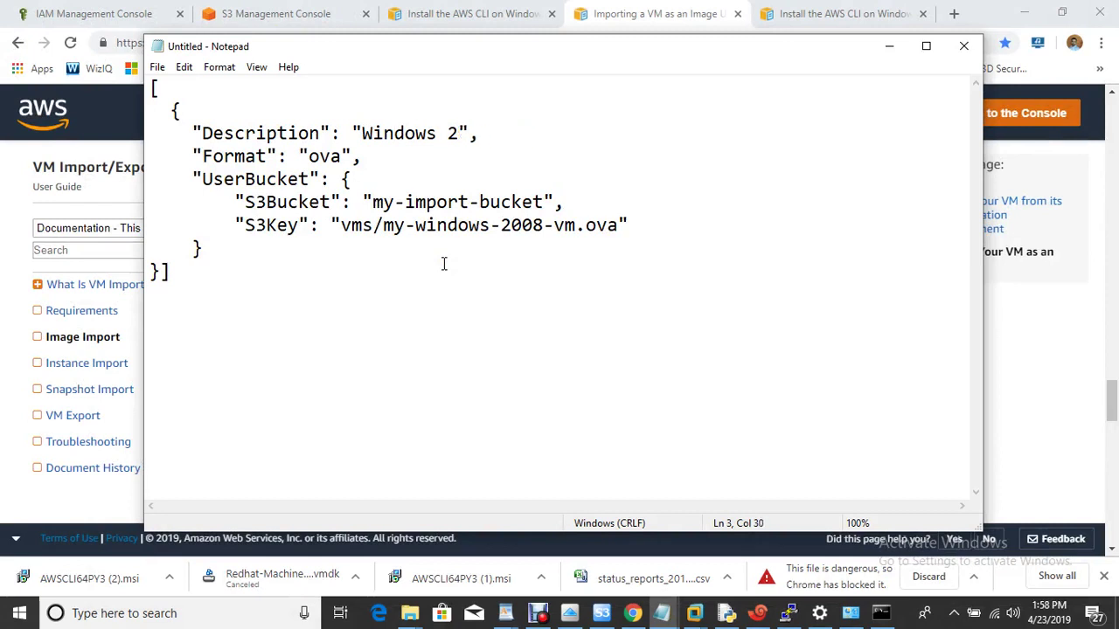
type("onpremise")
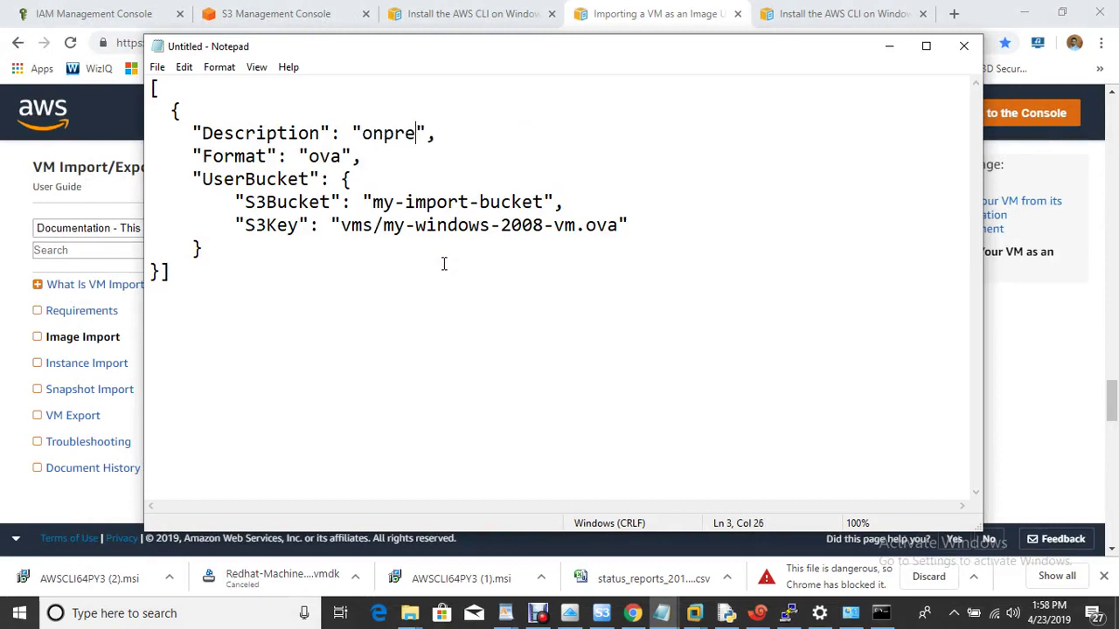
type("svm")
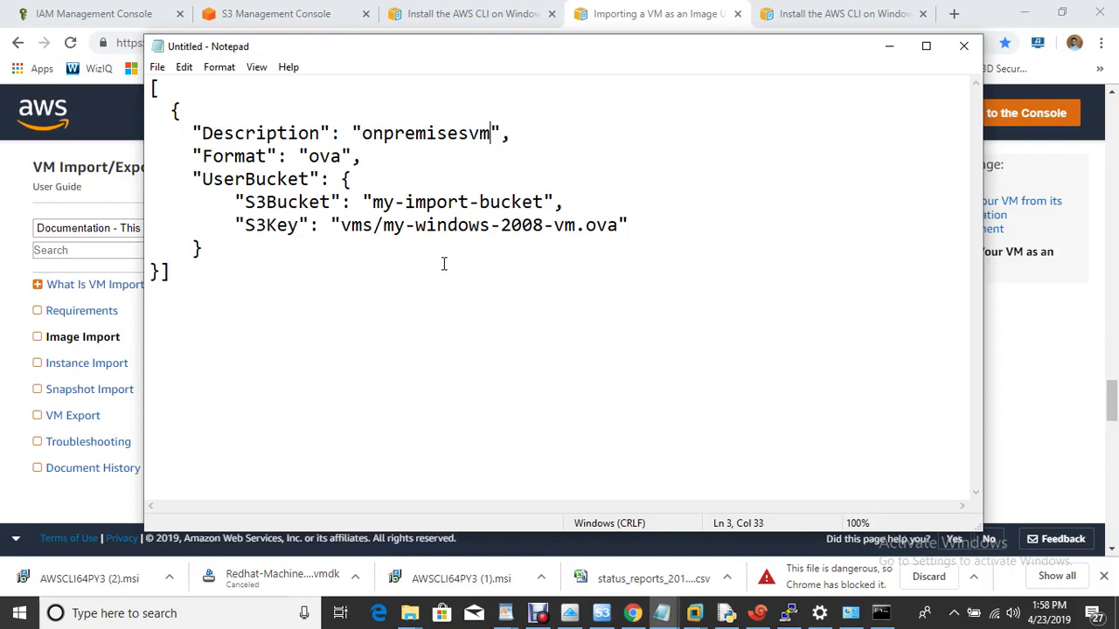
key("BackSpace")
key("BackSpace")
key("BackSpace")
type("vmdk")
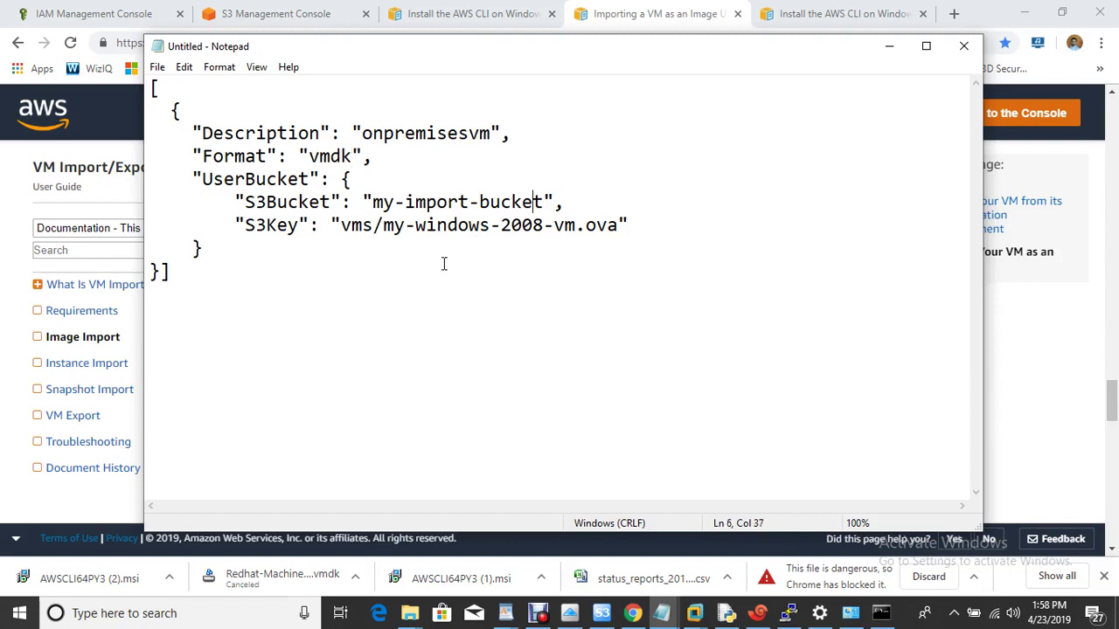
key("BackSpace")
key("BackSpace")
key("BackSpace")
key("BackSpace")
key("BackSpace")
key("BackSpace")
key("BackSpace")
key("BackSpace")
key("BackSpace")
key("BackSpace")
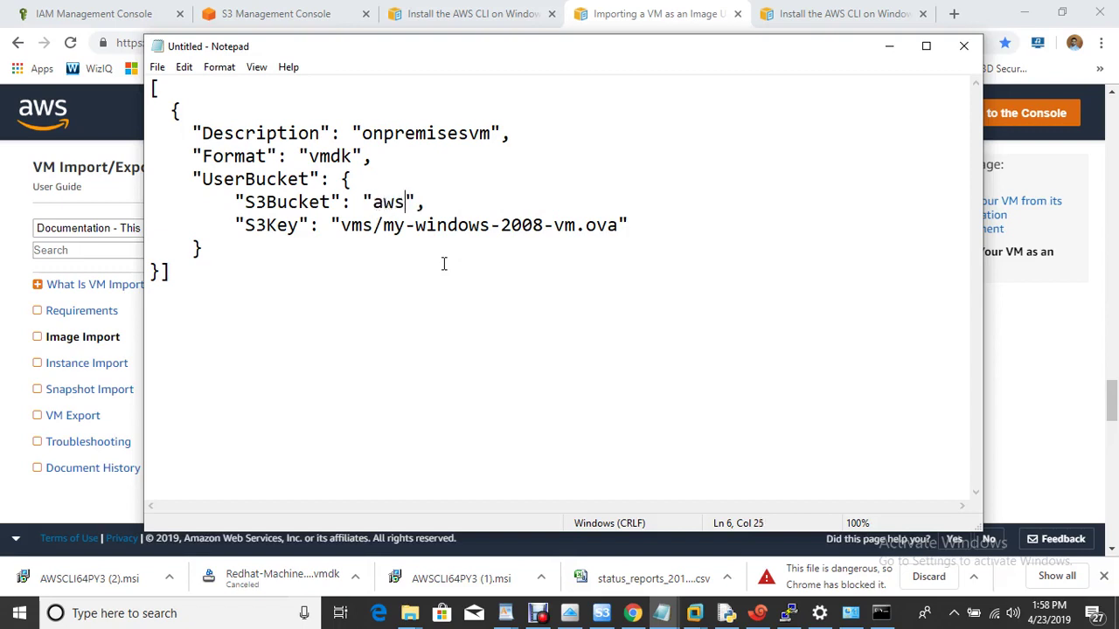
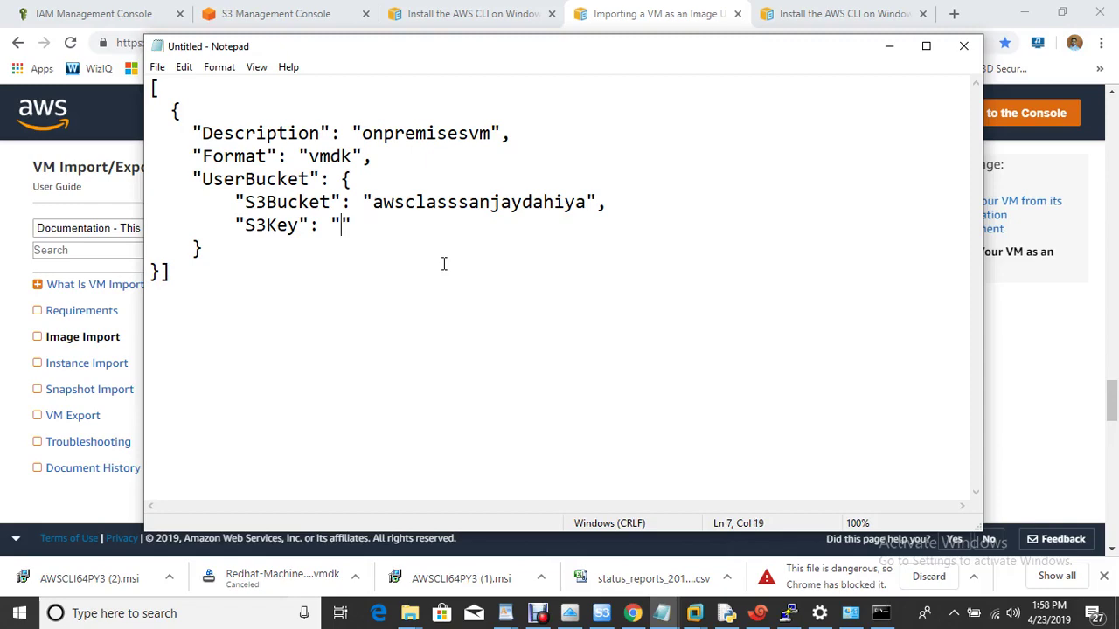
left_click(142, 16)
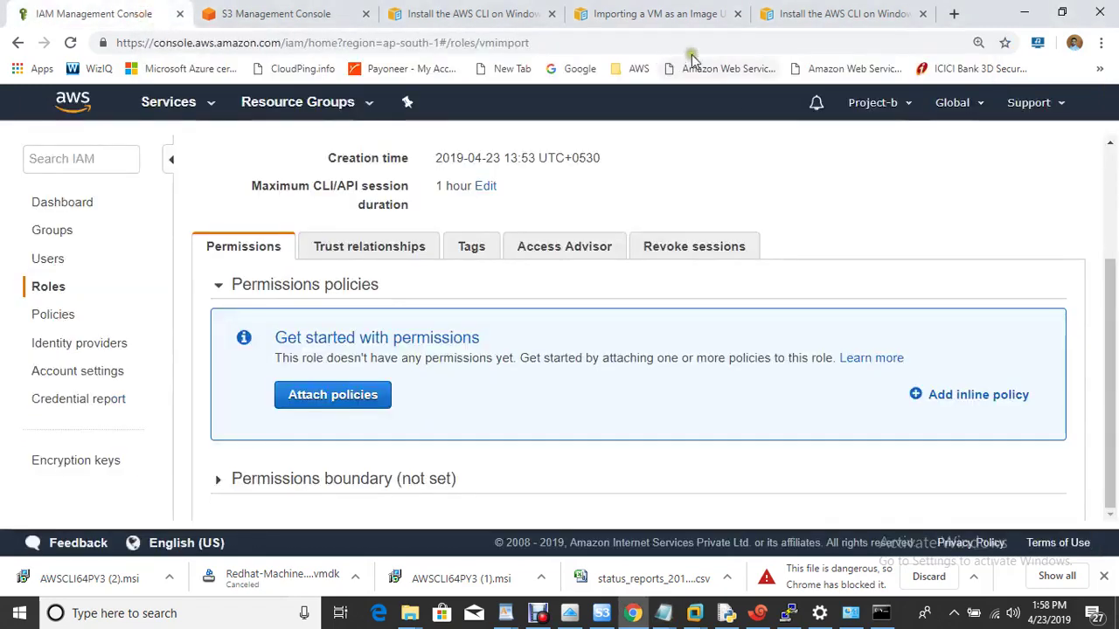
Copy the Object URL of Redhat-Machine-disk1.vmdk from its S3 details page.
left_click(258, 14)
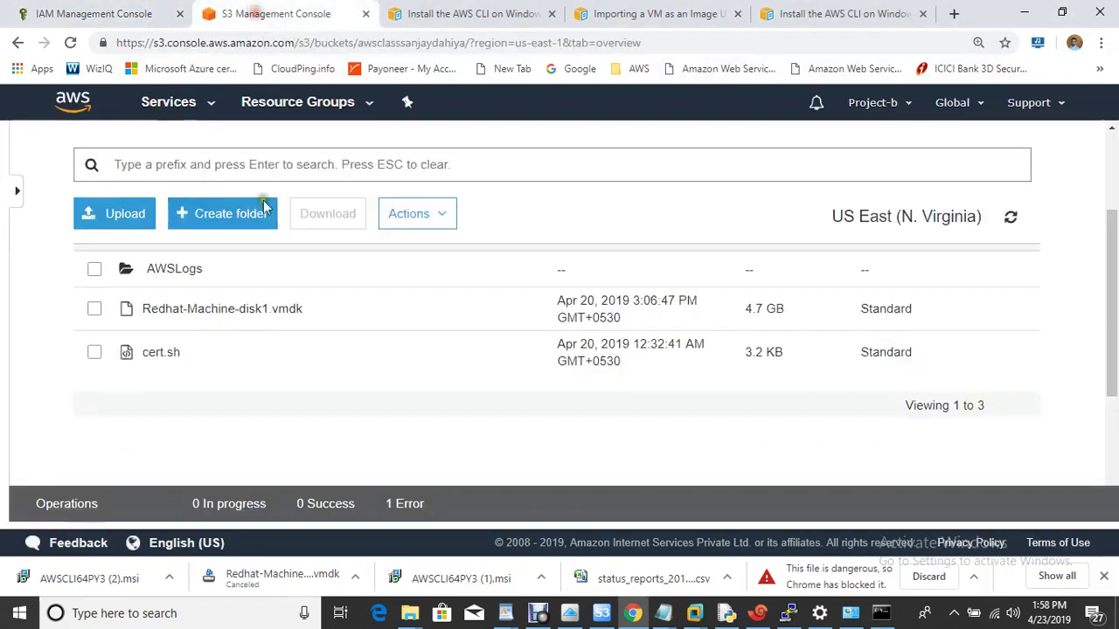
right_click(190, 317)
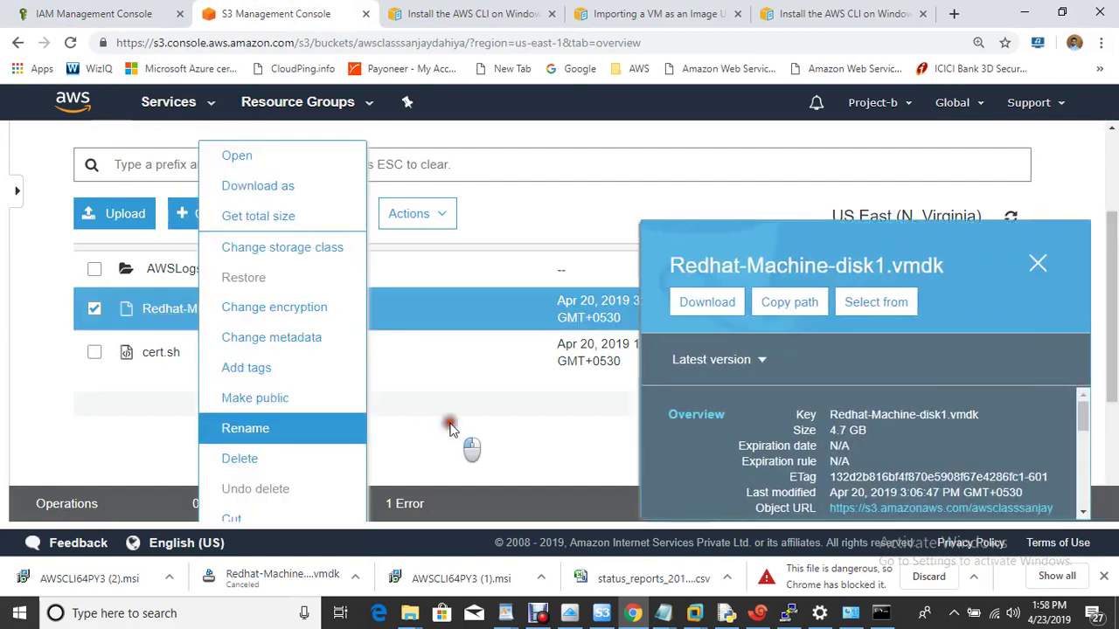
left_click(449, 424)
left_click(220, 309)
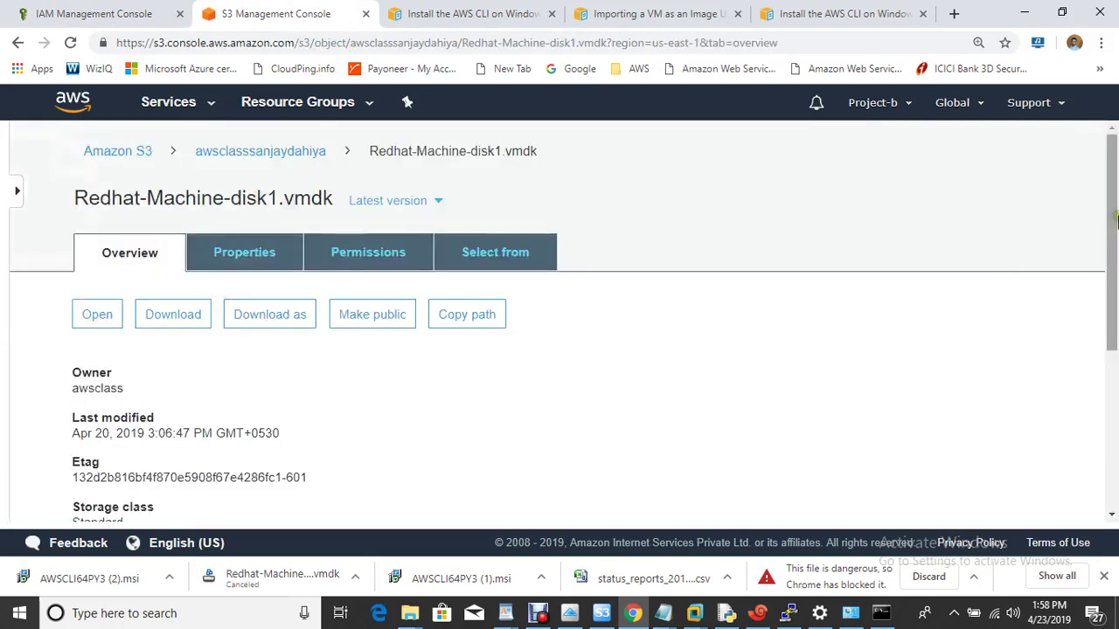
left_click(1108, 378)
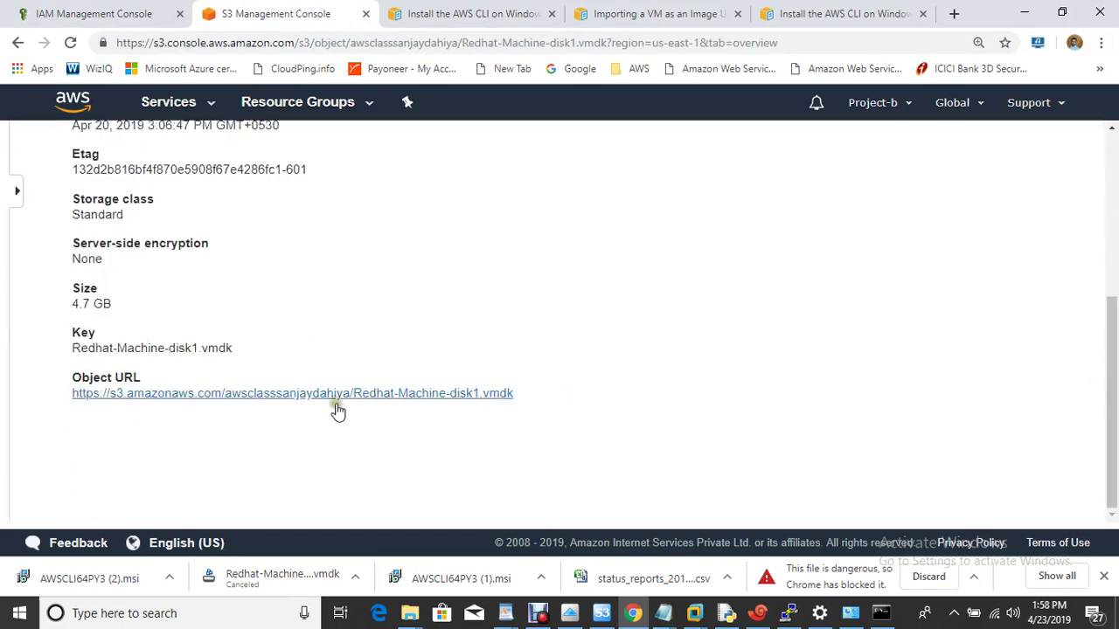
right_click(331, 398)
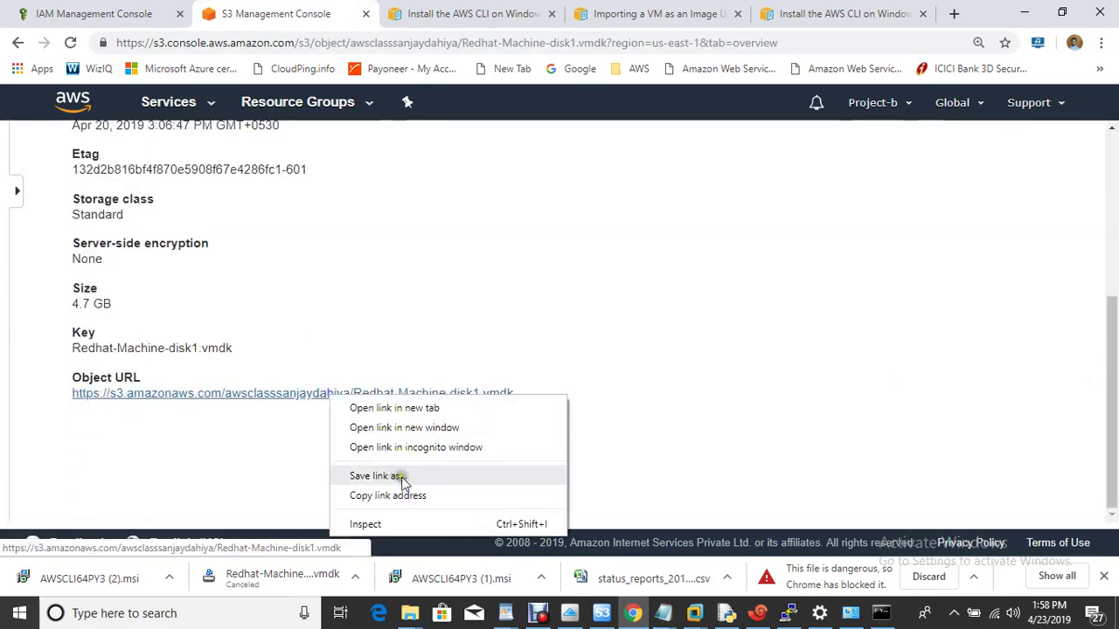
left_click(419, 496)
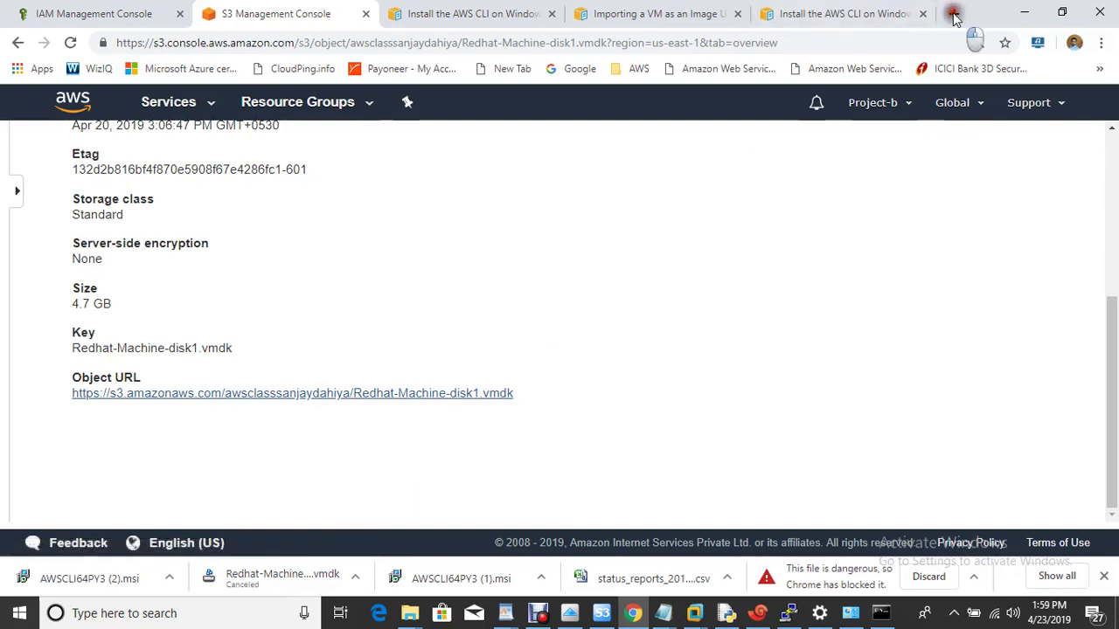
Open the object URL in a new tab, copy the key, cancel the download, and return to Notepad.
left_click(953, 15)
key("ctrl+v")
key("Return")
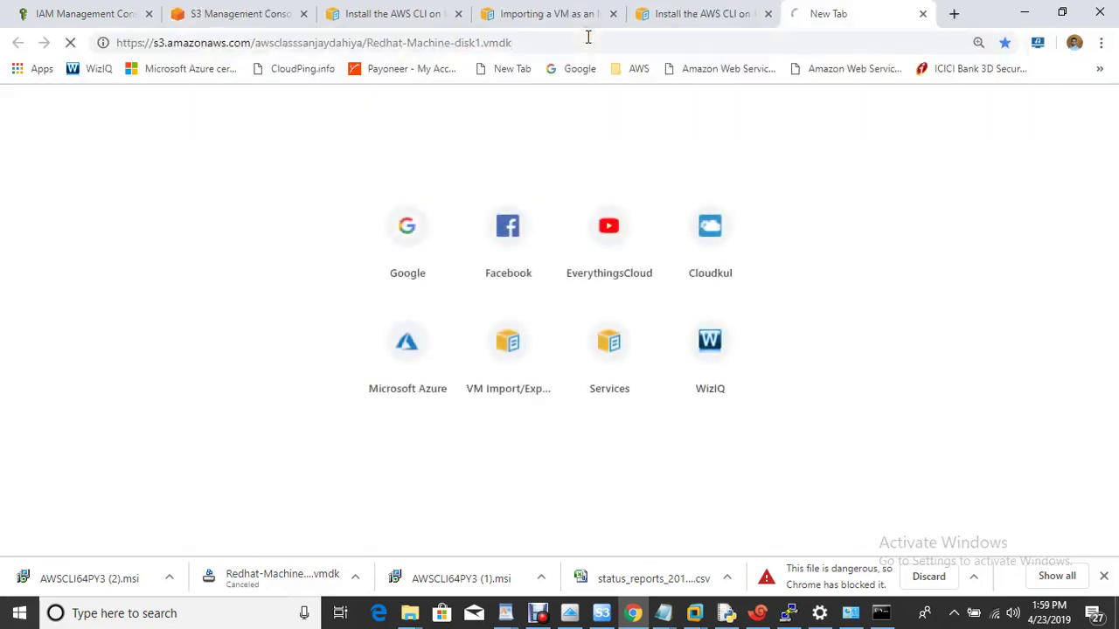
left_click_drag(368, 42, 521, 43)
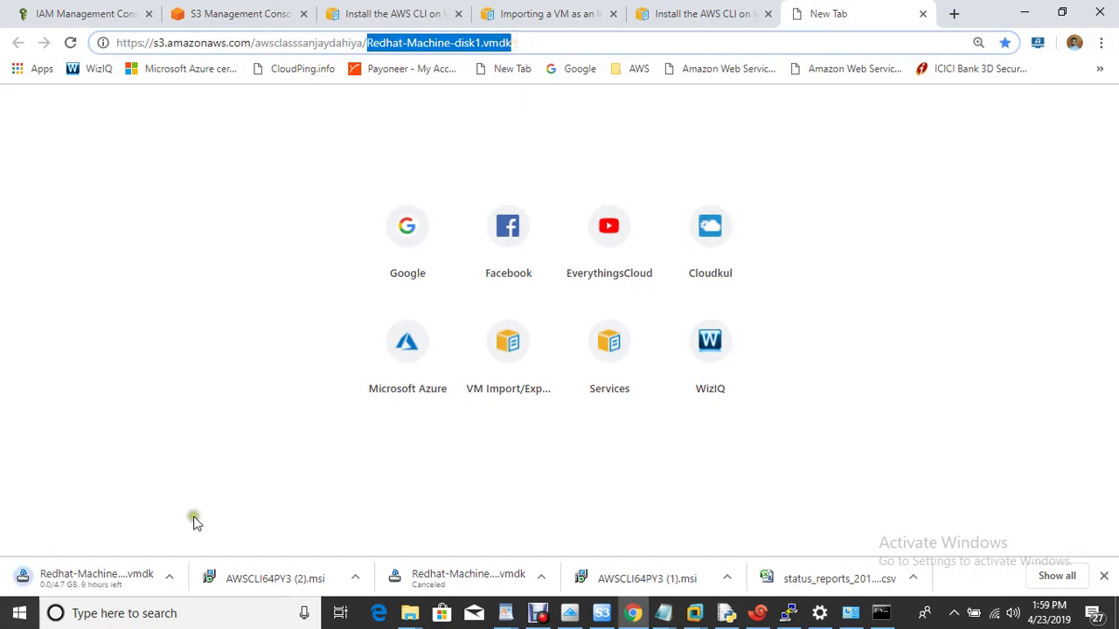
left_click(170, 576)
left_click(195, 549)
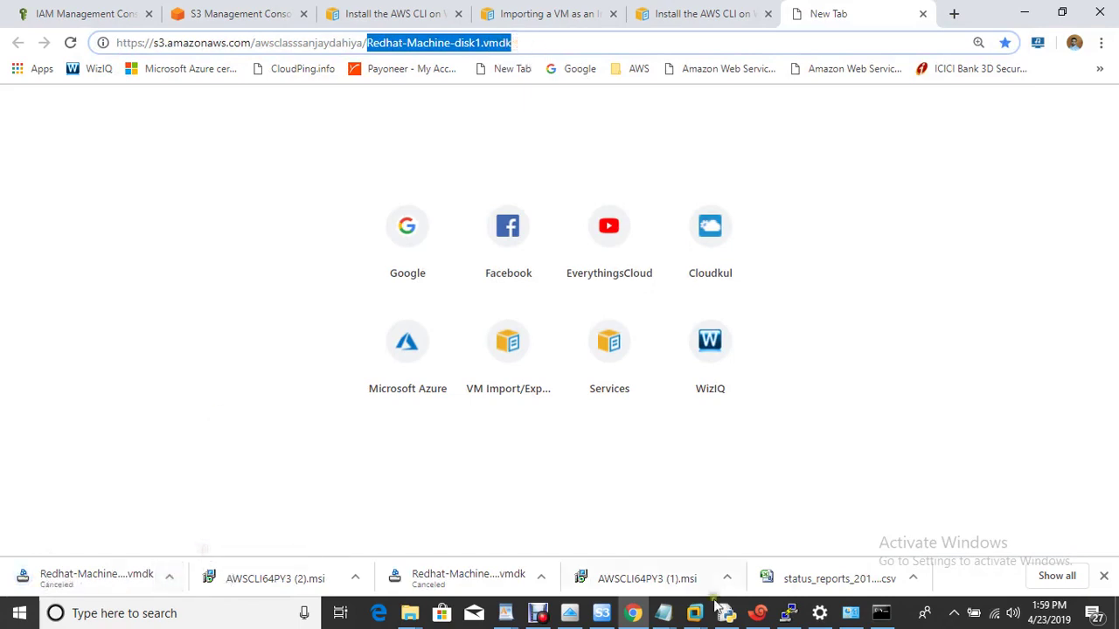
left_click(663, 612)
left_click(766, 547)
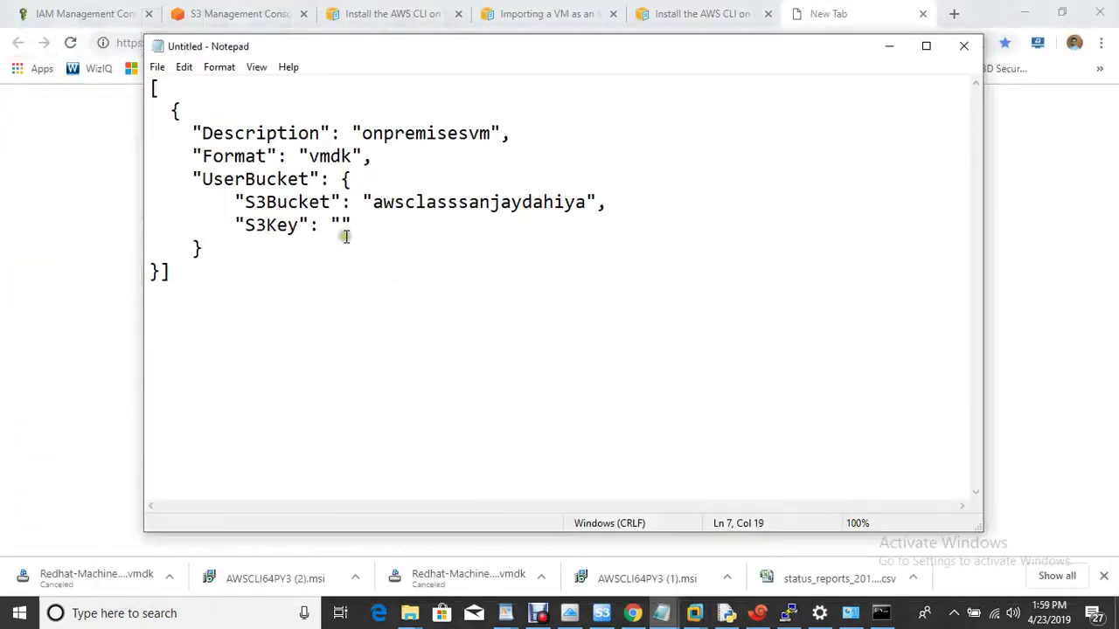
Set S3Key to Redhat-Machine-disk1.vmdk and save as containers.json on the Desktop, replacing the old file.
key("ctrl+v")
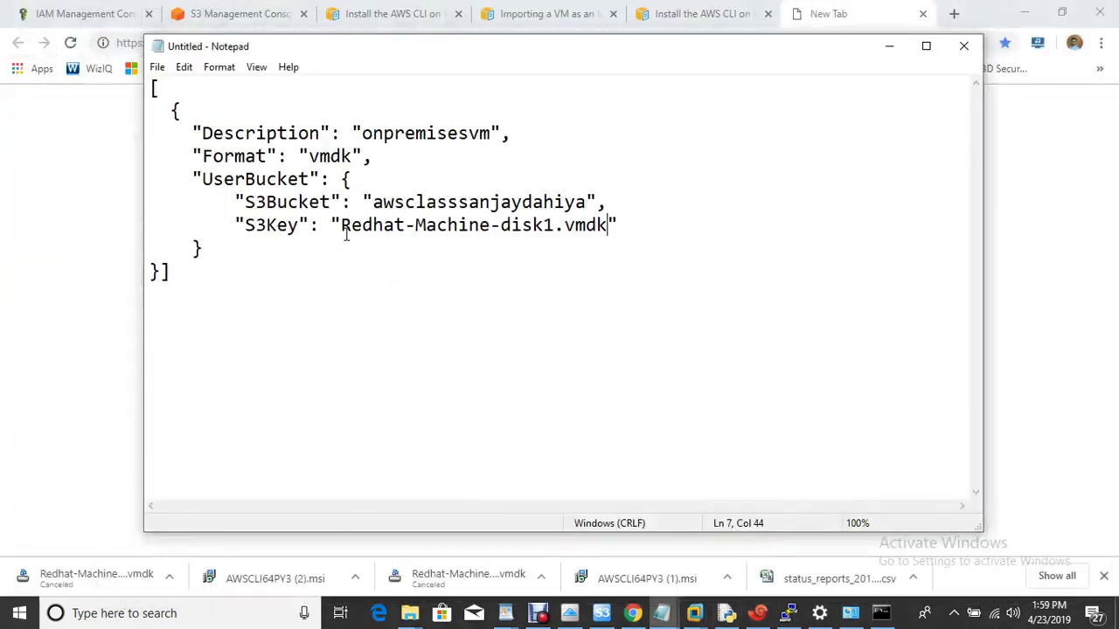
left_click(156, 68)
left_click(208, 143)
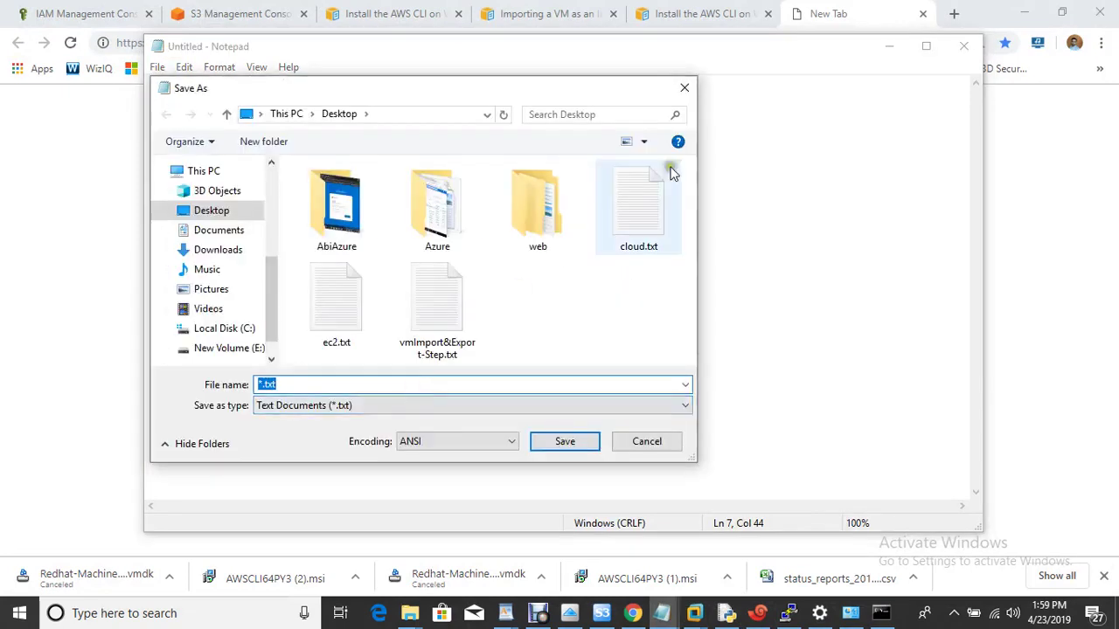
left_click(542, 16)
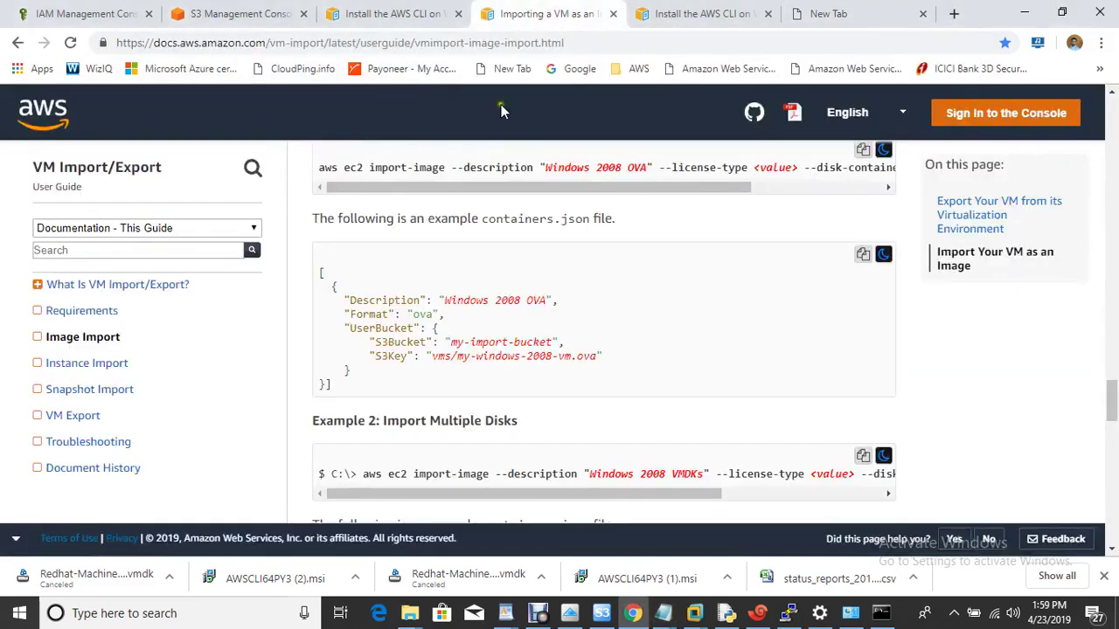
left_click_drag(484, 218, 591, 219)
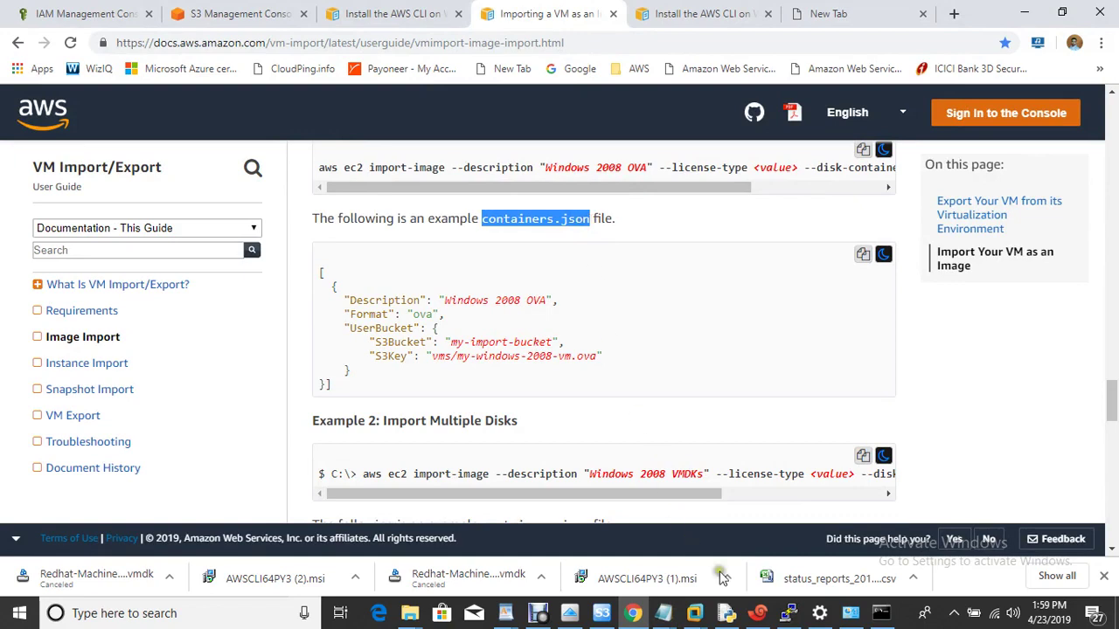
left_click(881, 613)
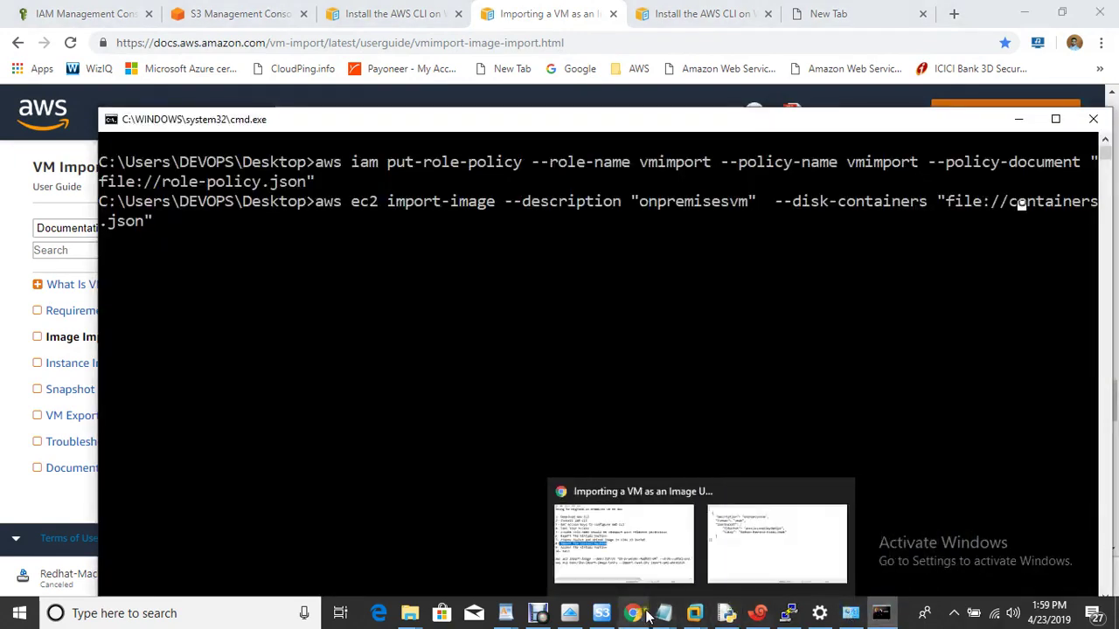
mouse_move(663, 612)
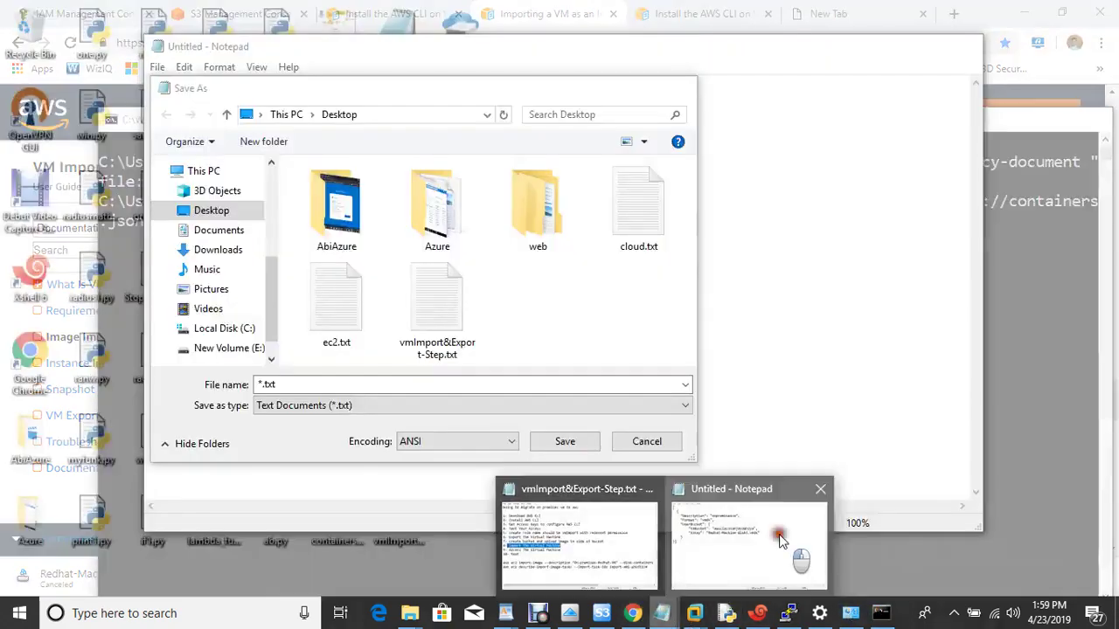
left_click(779, 536)
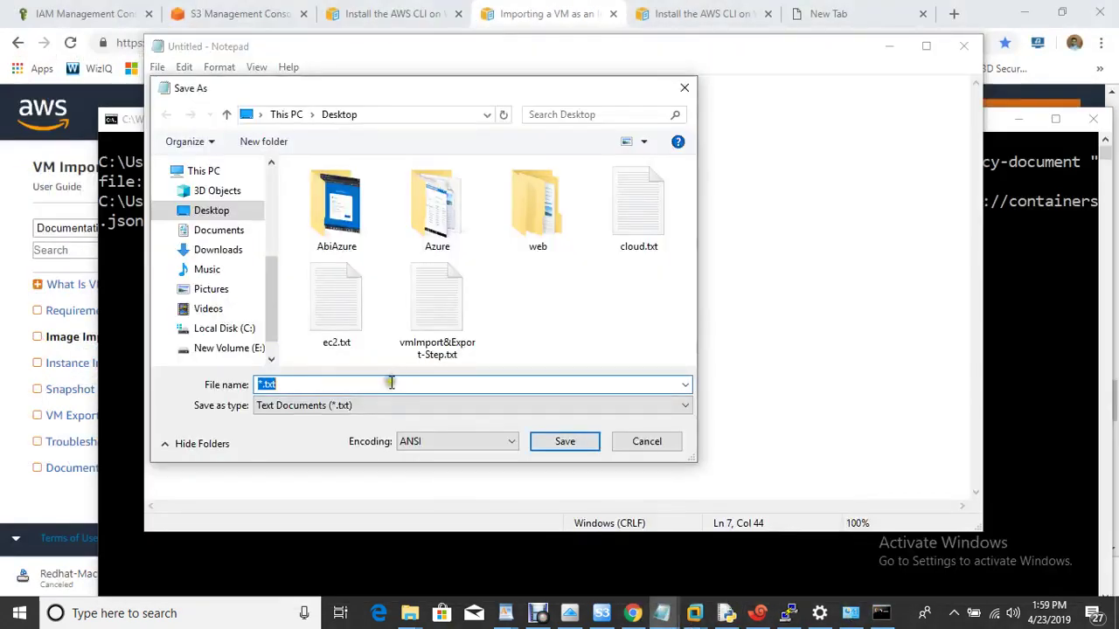
key("ctrl+v")
left_click(564, 443)
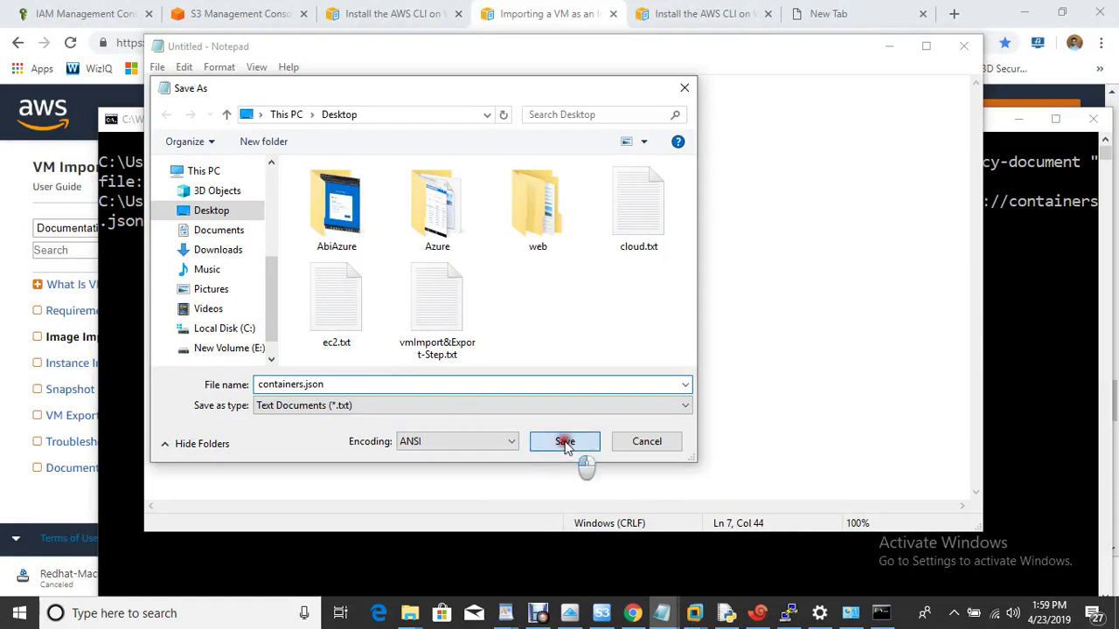
left_click(620, 312)
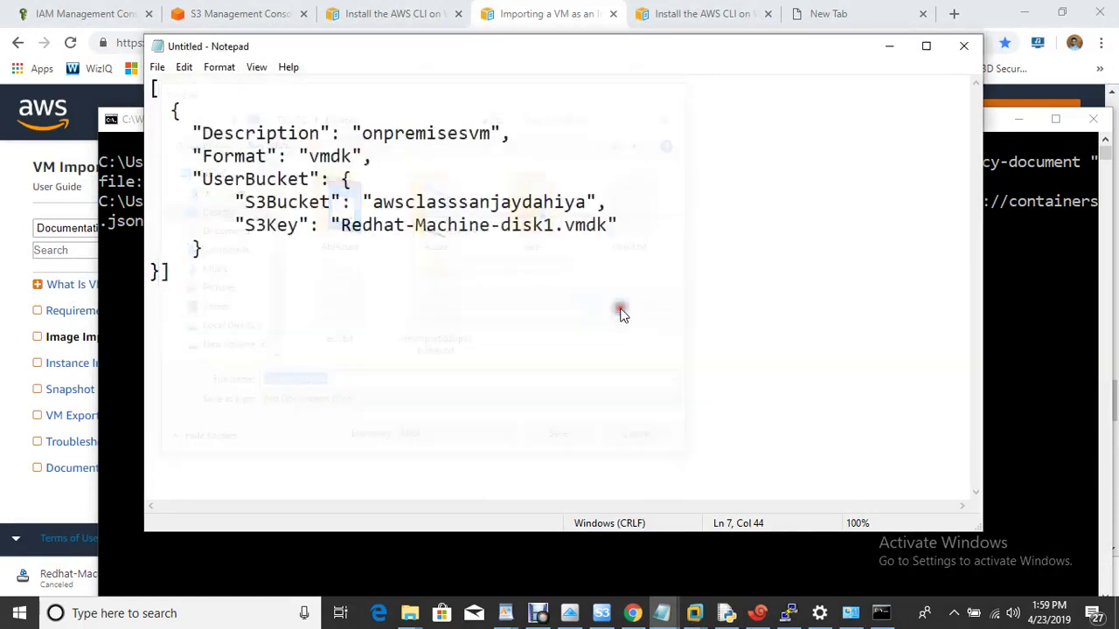
Close Notepad and run aws ec2 import-image, which fails with InvalidParameter about the vmimport role.
left_click(963, 48)
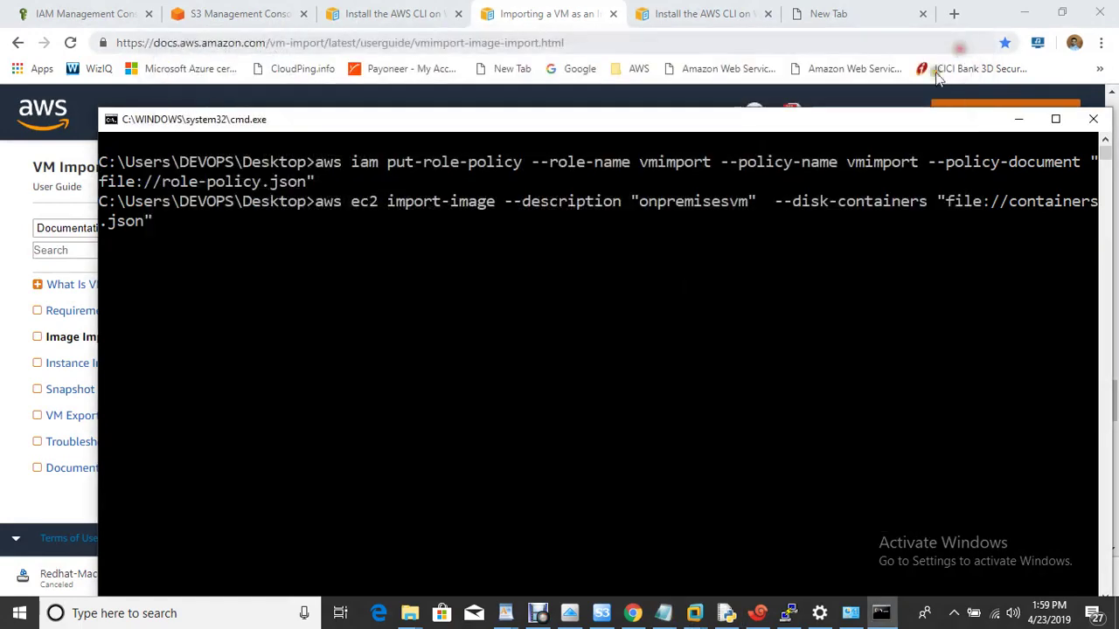
key("Left")
key("Left")
key("Left")
key("Left")
key("Left")
key("Left")
key("Left")
key("Left")
key("Left")
key("Left")
key("Left")
key("Left")
key("Left")
key("Left")
key("Left")
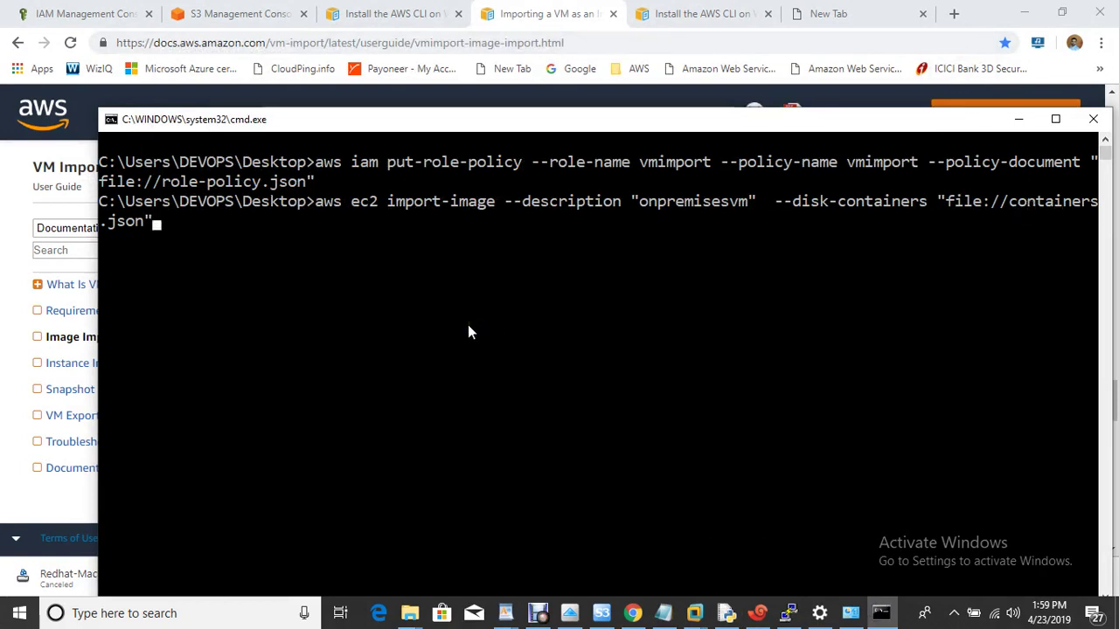
key("Return")
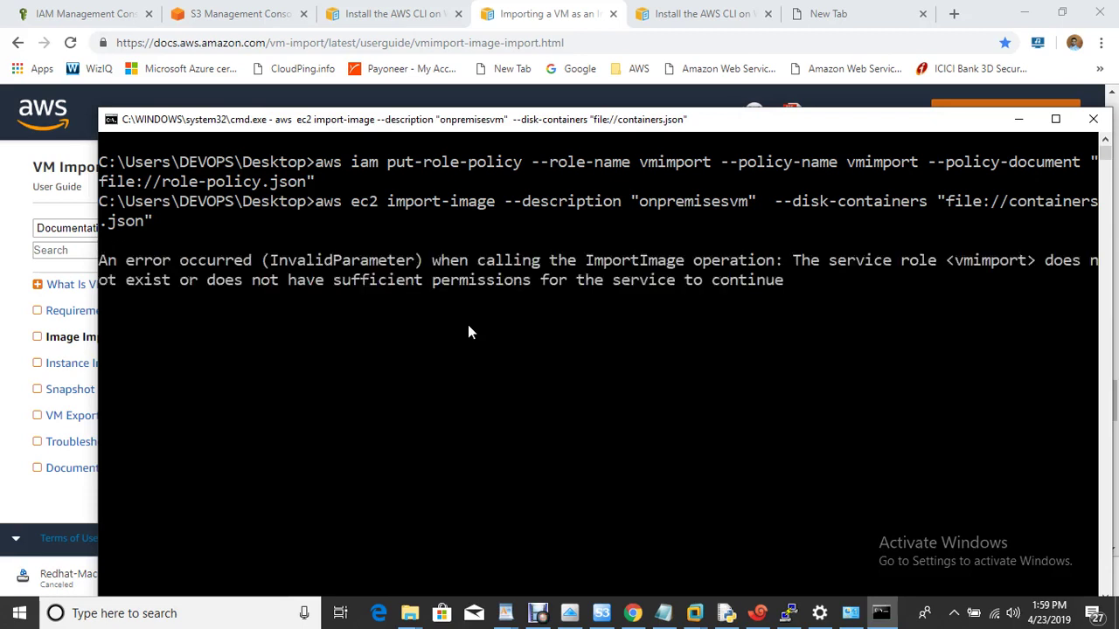
left_click_drag(283, 287, 729, 300)
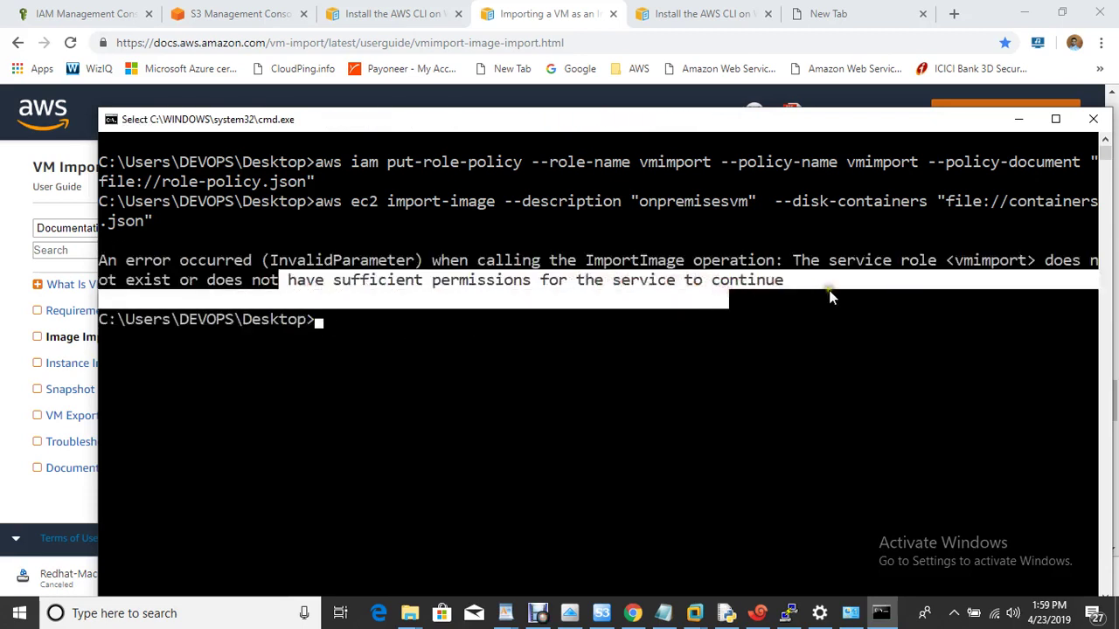
Attach VMImportExportRoleForAWSConnector to the vmimport role, found by searching 'vm'.
left_click(88, 12)
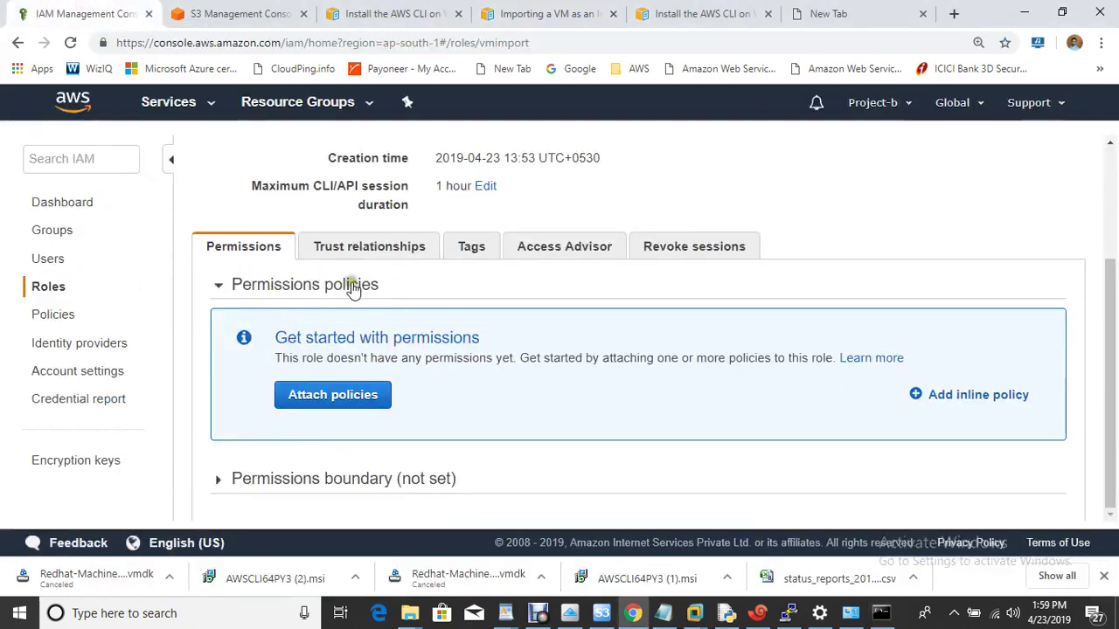
left_click(352, 405)
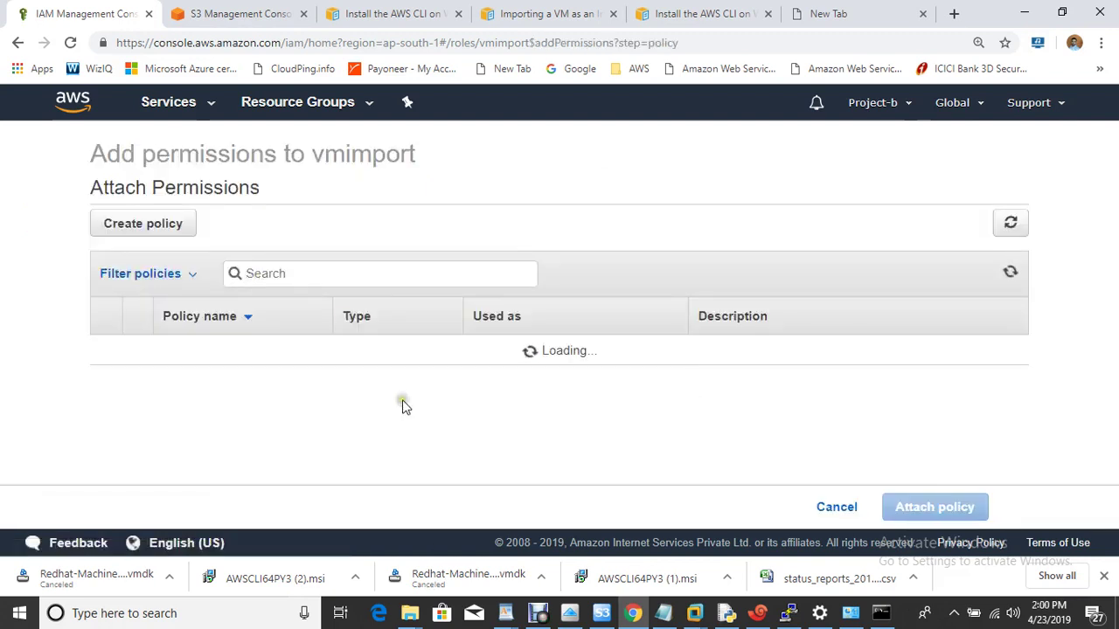
left_click(333, 278)
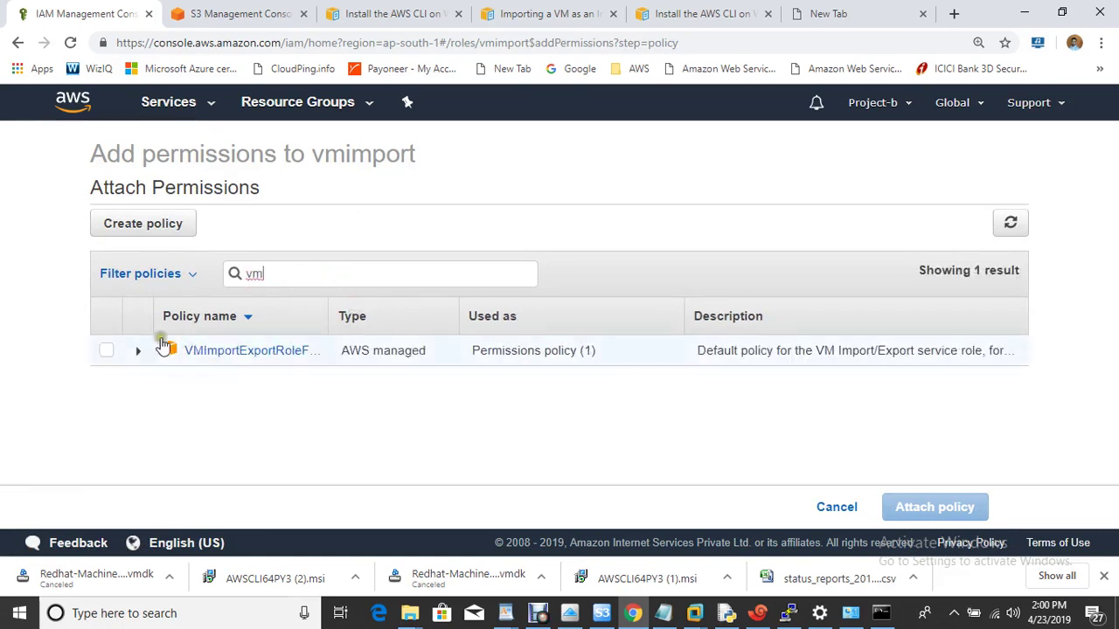
left_click(107, 351)
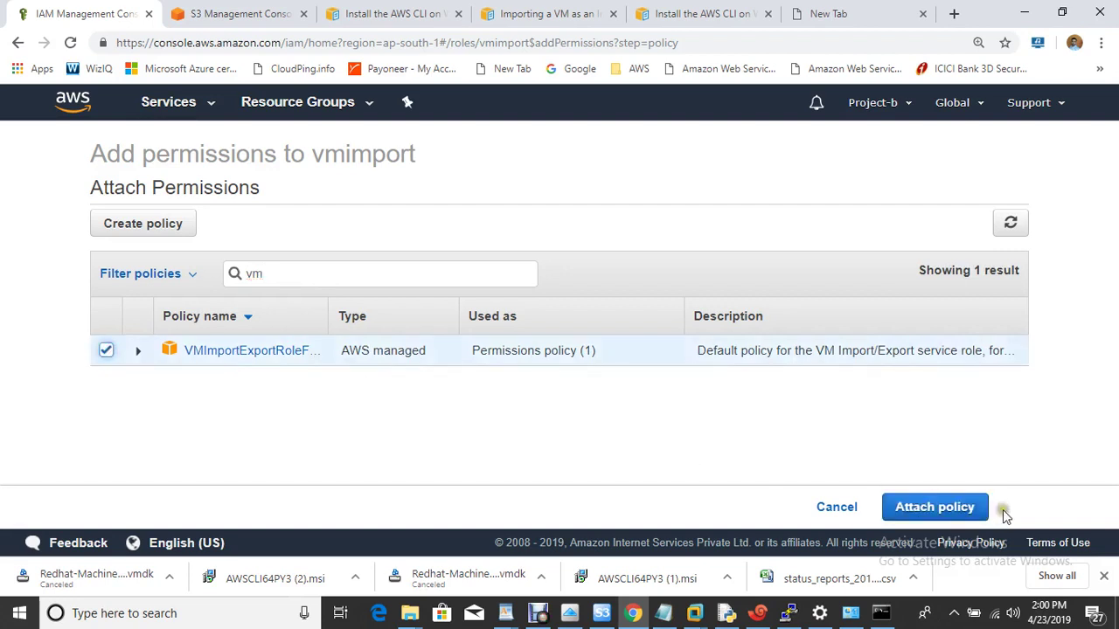
left_click(966, 508)
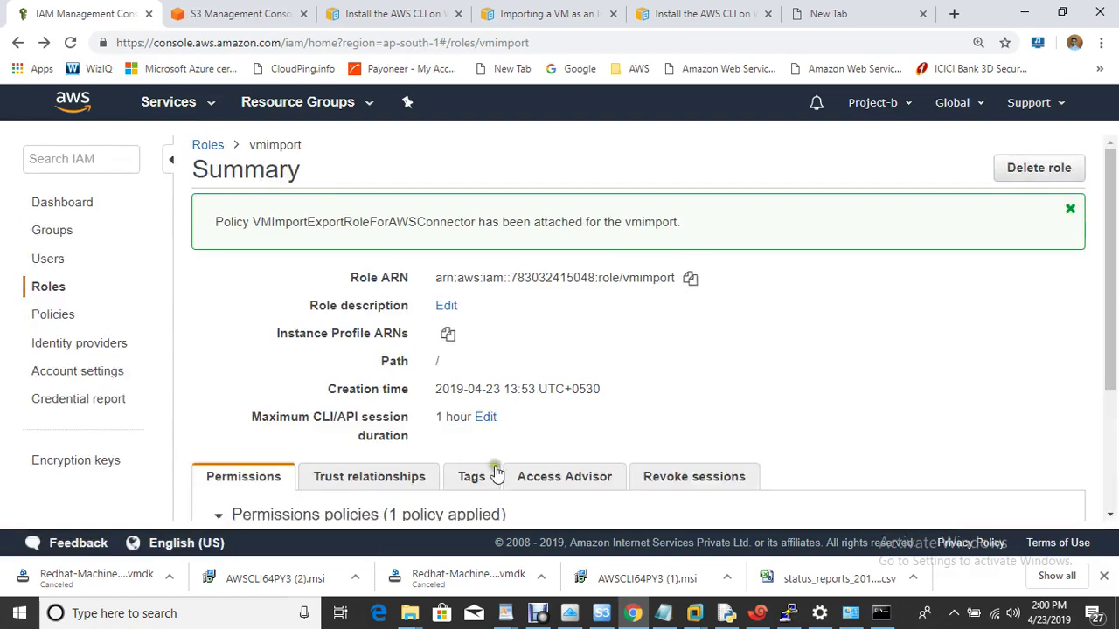
left_click(881, 613)
left_click(588, 331)
Clear Command Prompt with cls and rerun the import-image command, which still fails.
key("ctrl+l")
type("cls")
key("Return")
key("Up")
key("Return")
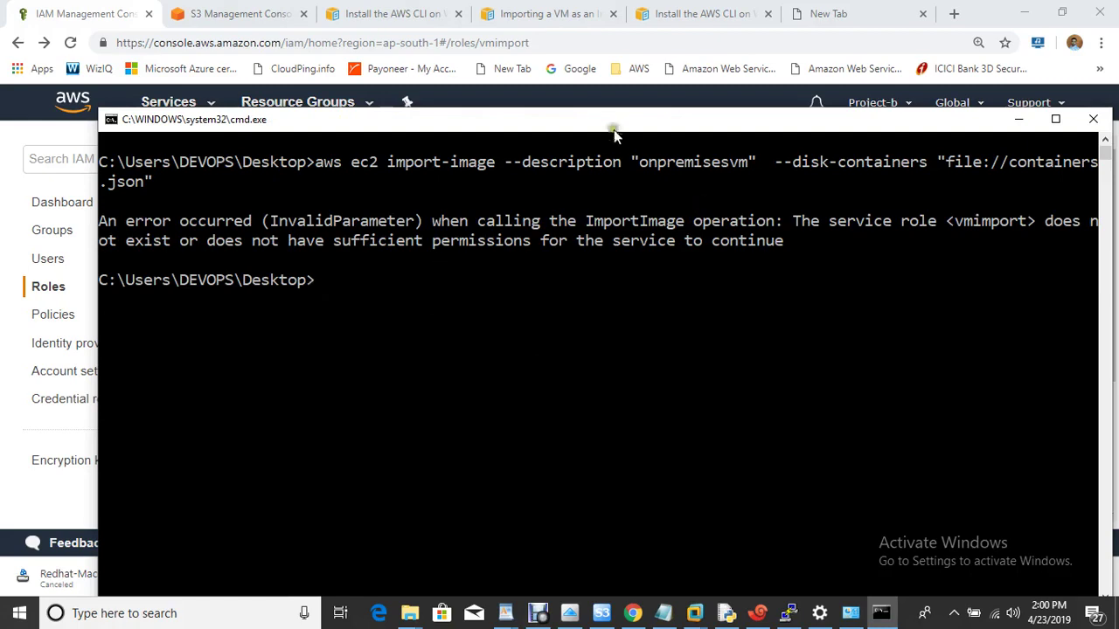
Attach AdministratorAccess to vmimport as its second policy.
left_click_drag(603, 128, 816, 355)
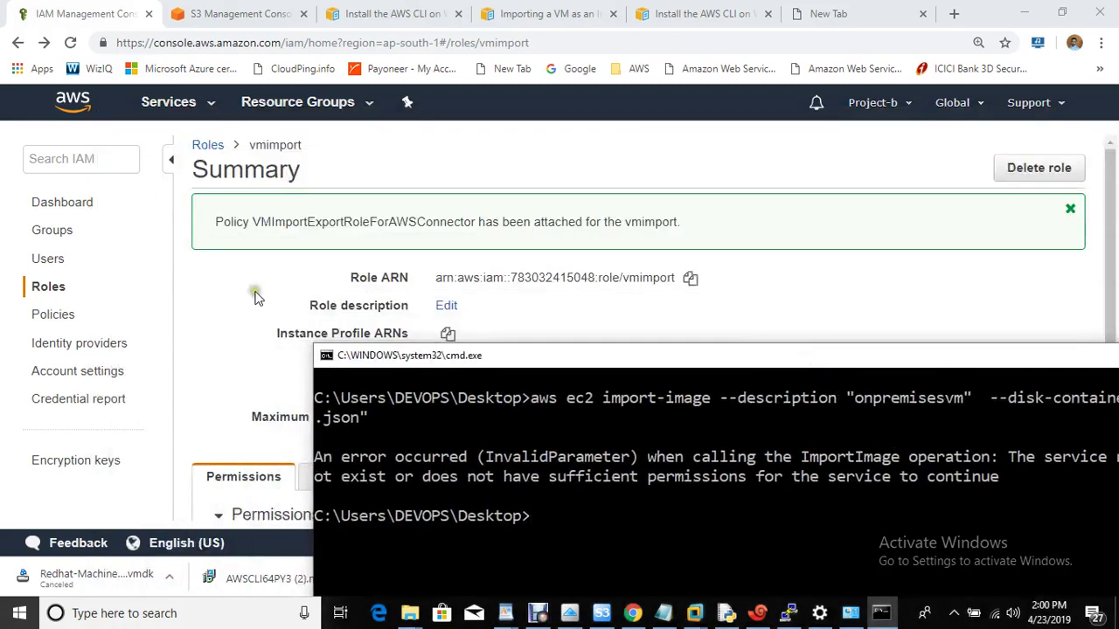
left_click(252, 294)
key("ctrl+a")
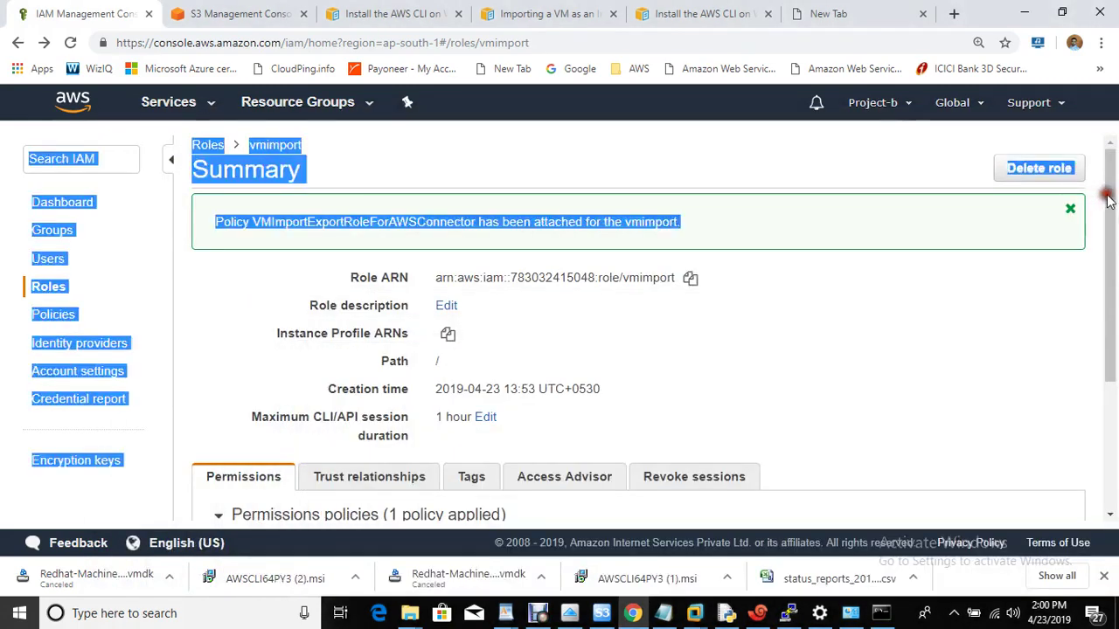
scroll(1110, 262, "down", 2)
left_click(785, 359)
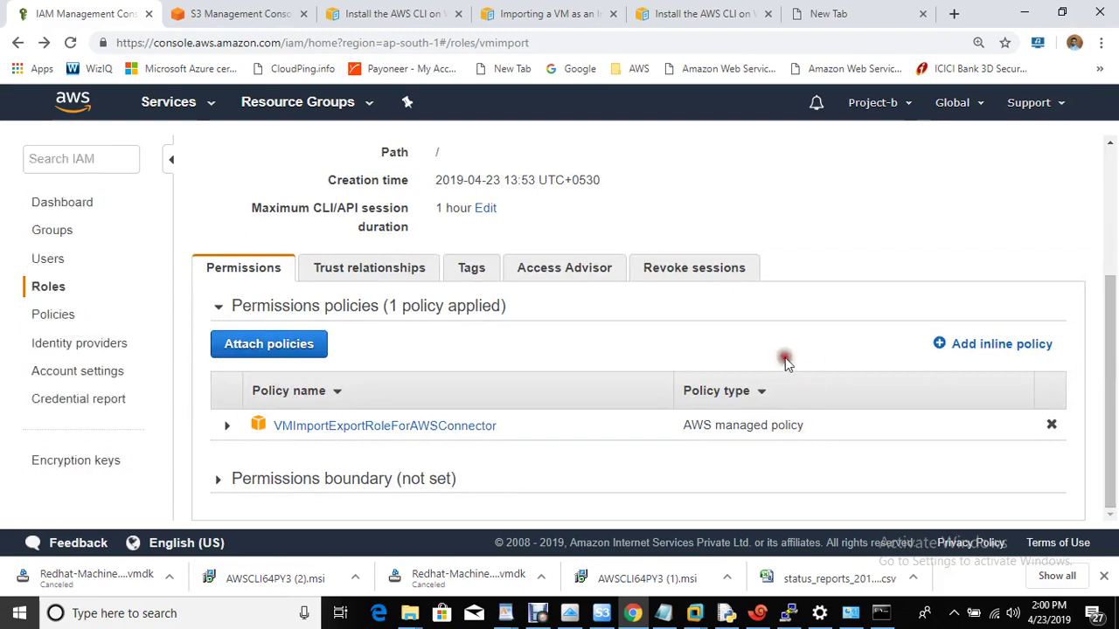
left_click(241, 347)
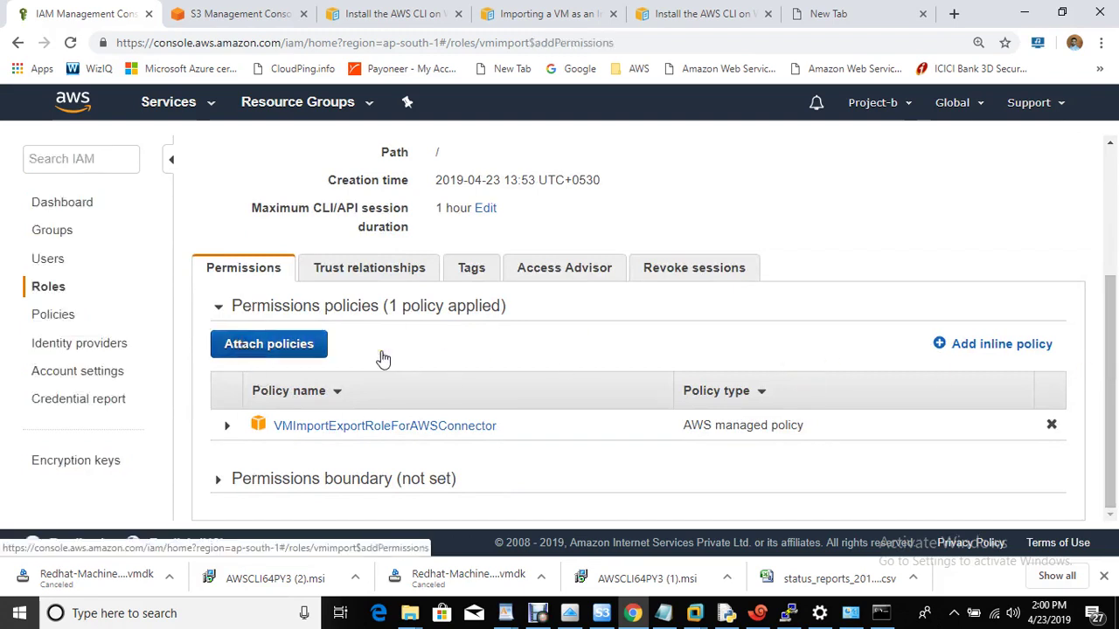
left_click(98, 352)
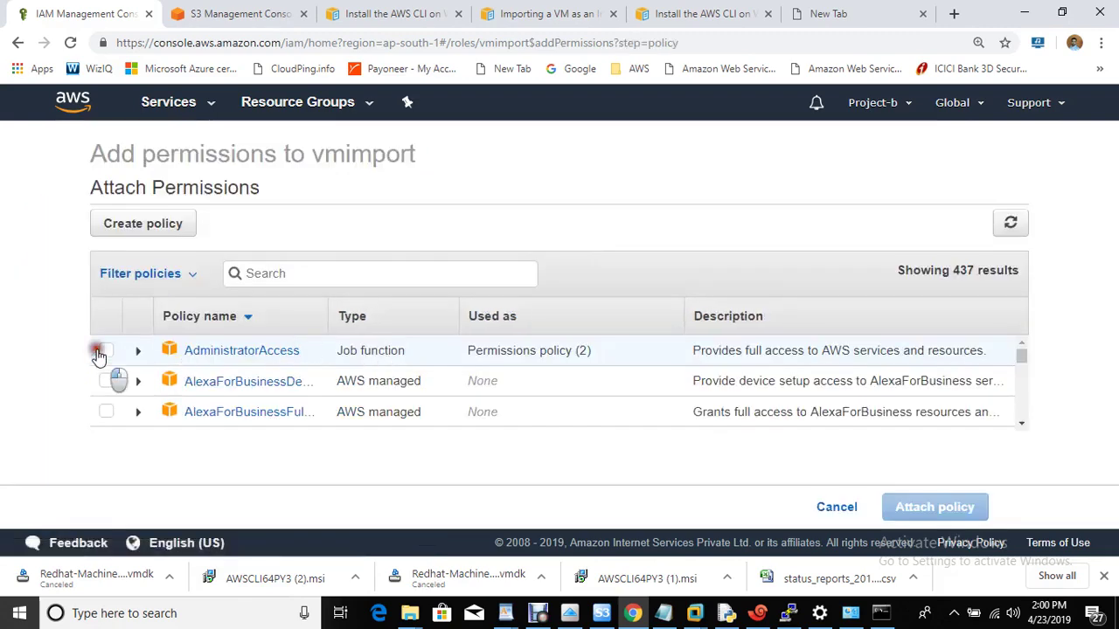
left_click(920, 514)
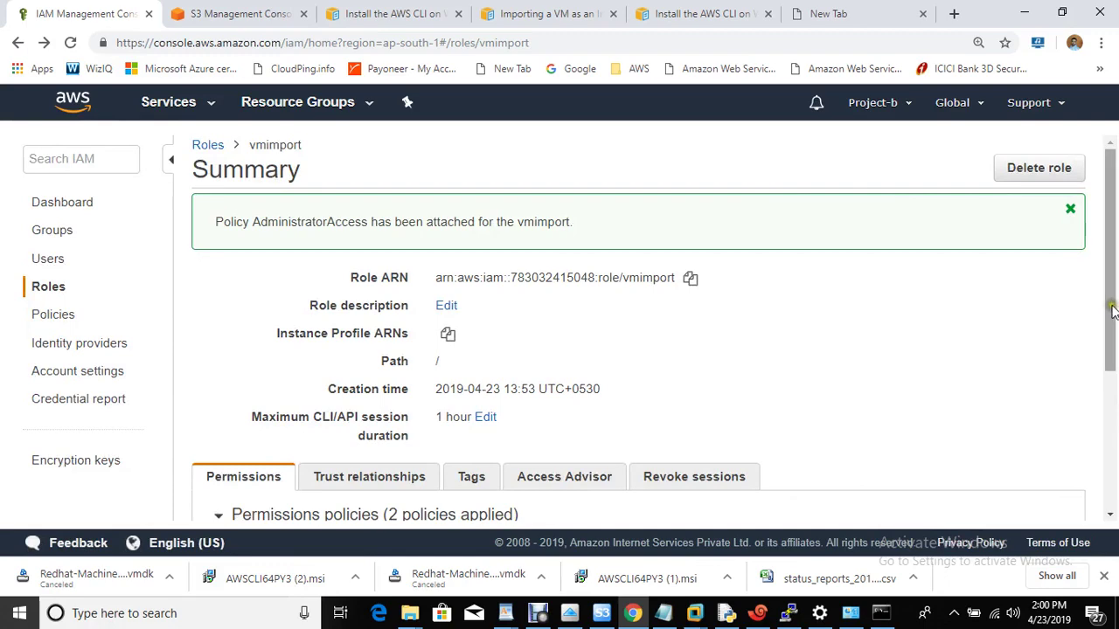
left_click_drag(1110, 312, 1113, 417)
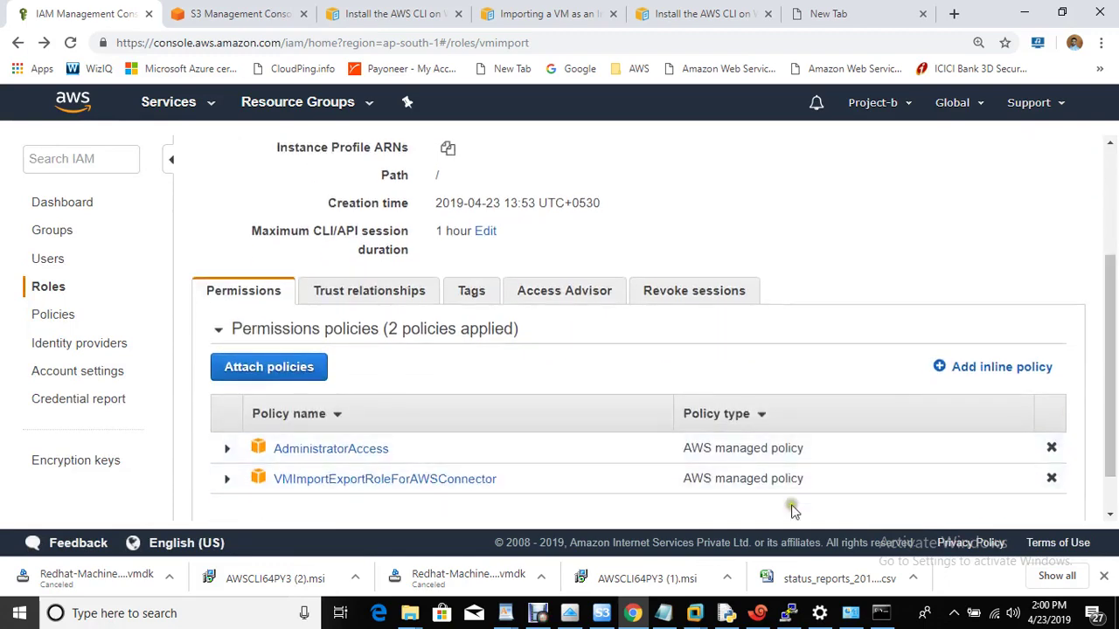
left_click(881, 613)
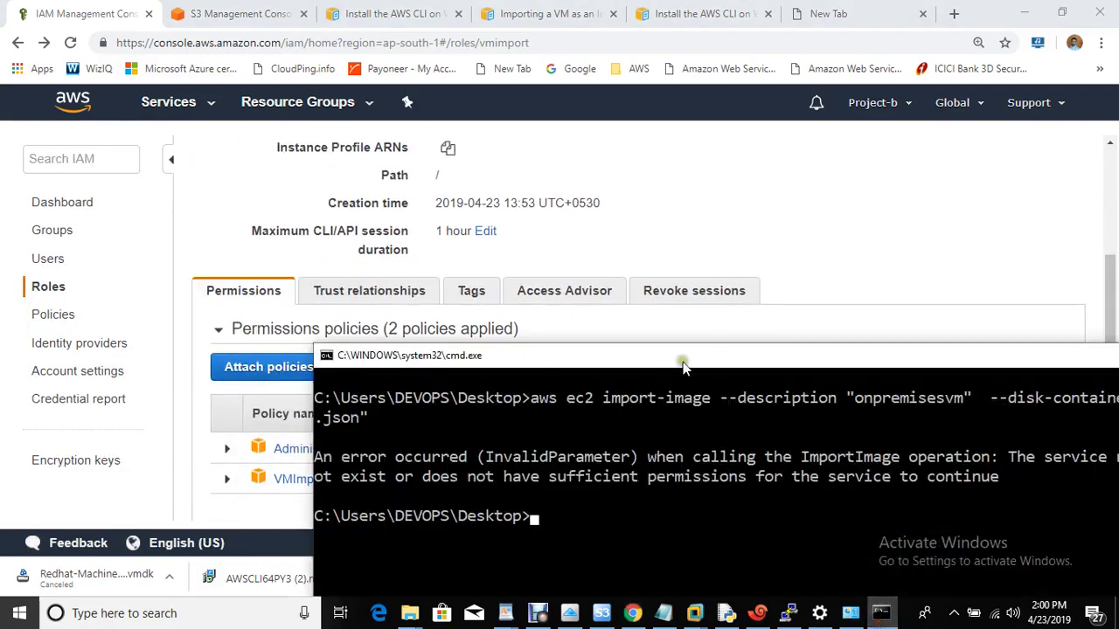
Rerun aws ec2 import-image, starting task import-ami-05c5571b7dae8dc79 with status active, pending.
left_click_drag(680, 362, 407, 119)
key("Up")
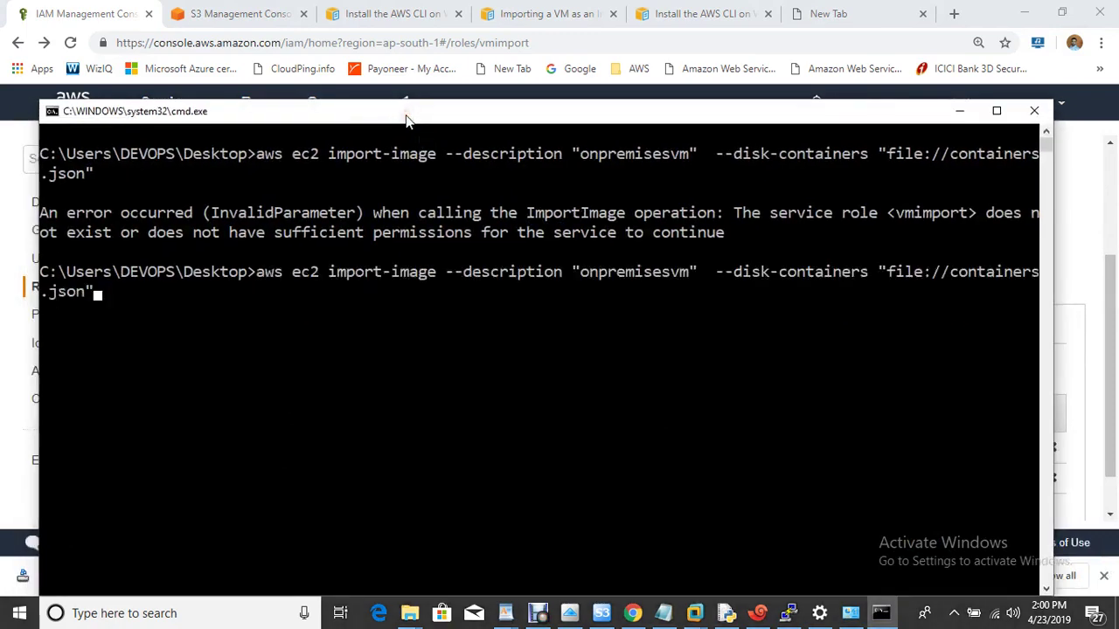
key("Return")
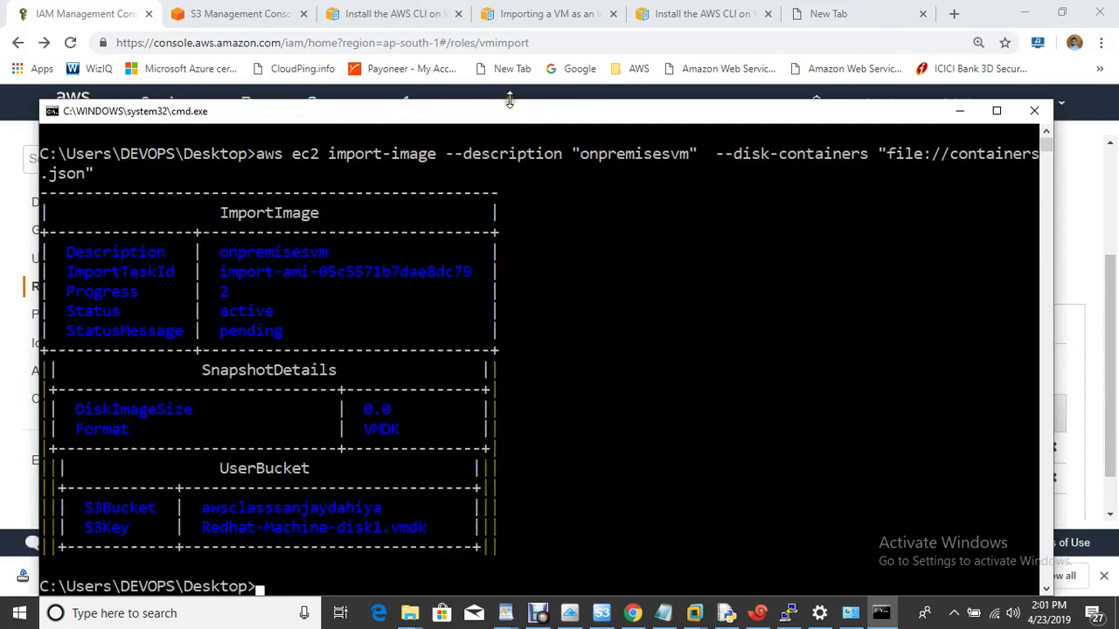
left_click_drag(516, 110, 600, 74)
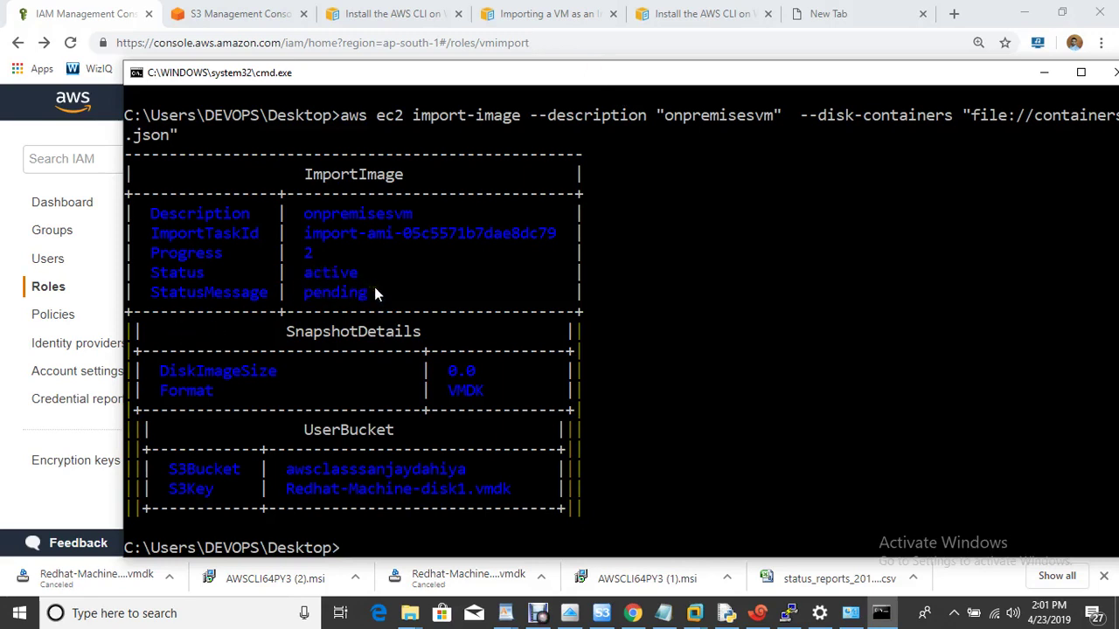
Go from the console home to EC2 > AMIs, which shows no owned images, then return to cmd.
left_click(219, 14)
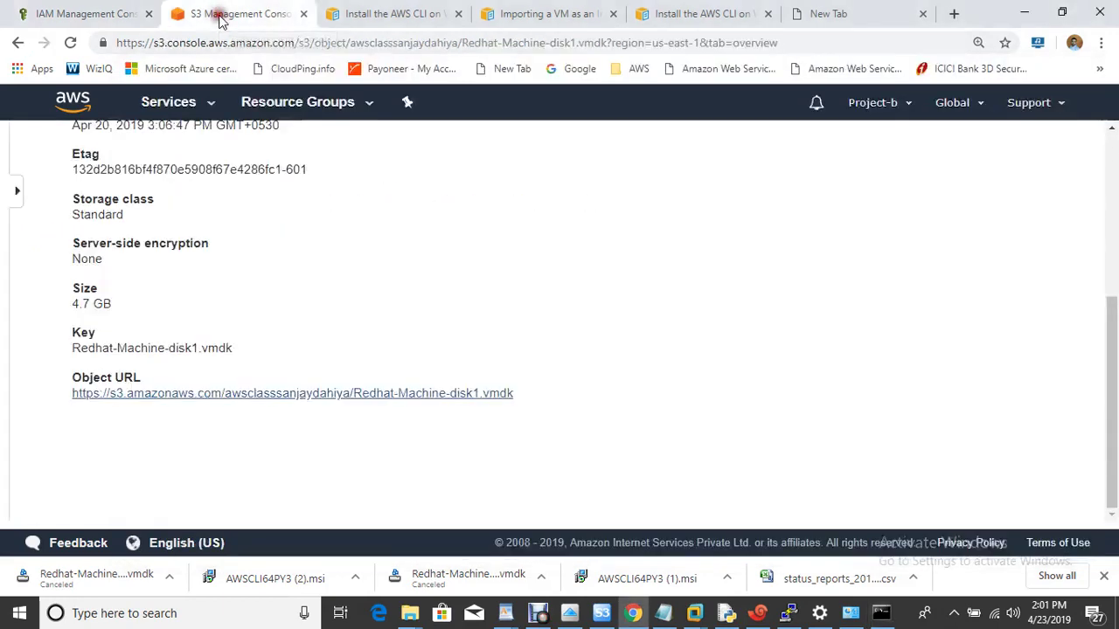
left_click(75, 102)
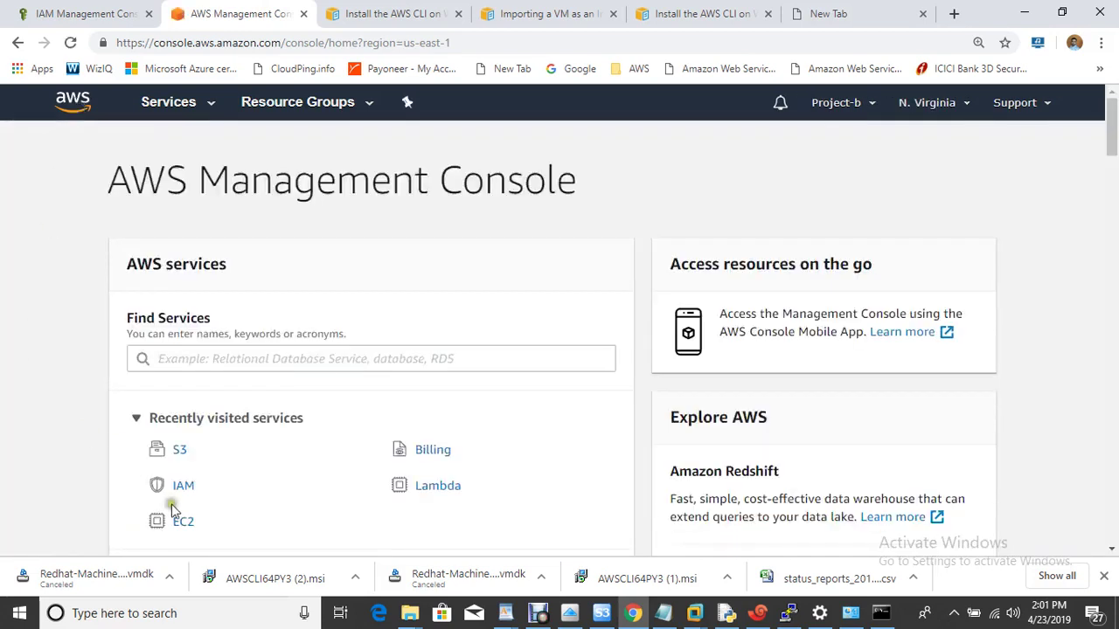
left_click(182, 521)
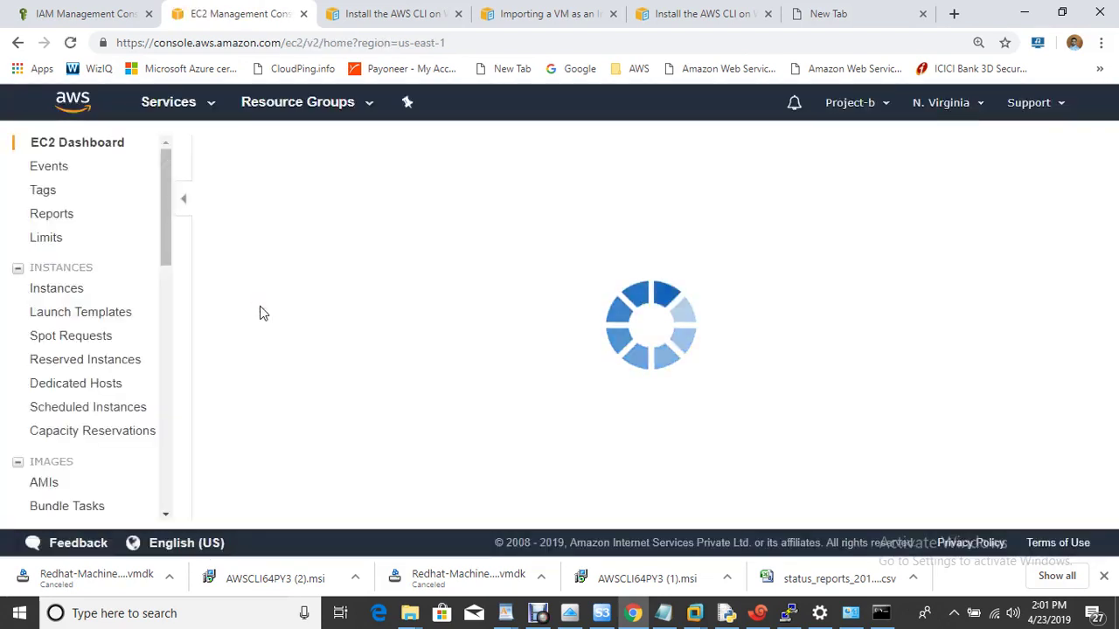
left_click(57, 484)
left_click(41, 485)
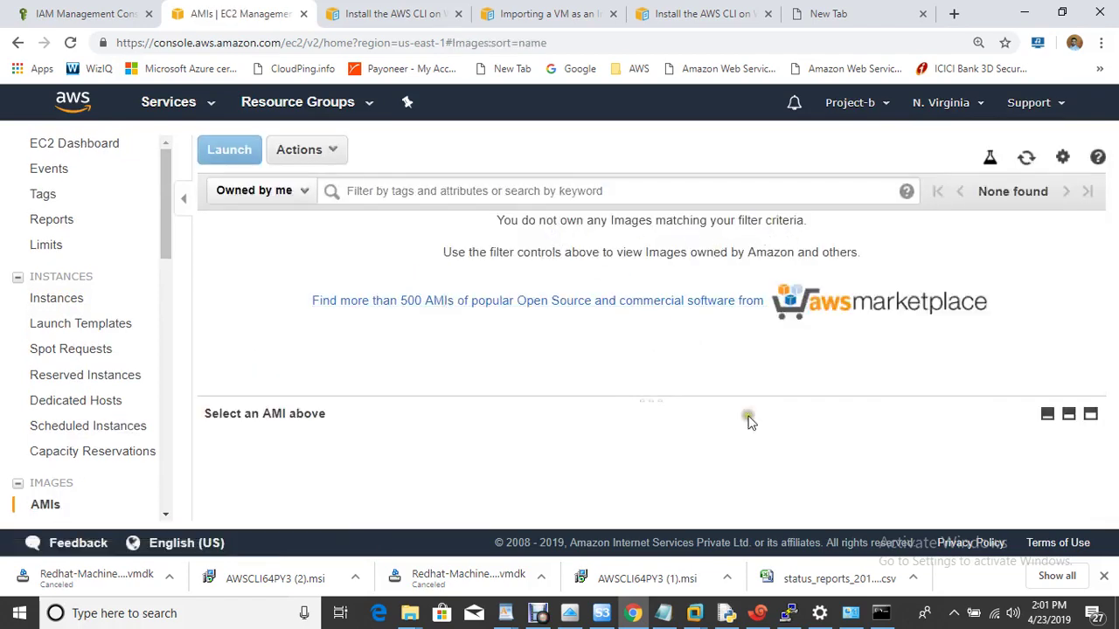
left_click(881, 613)
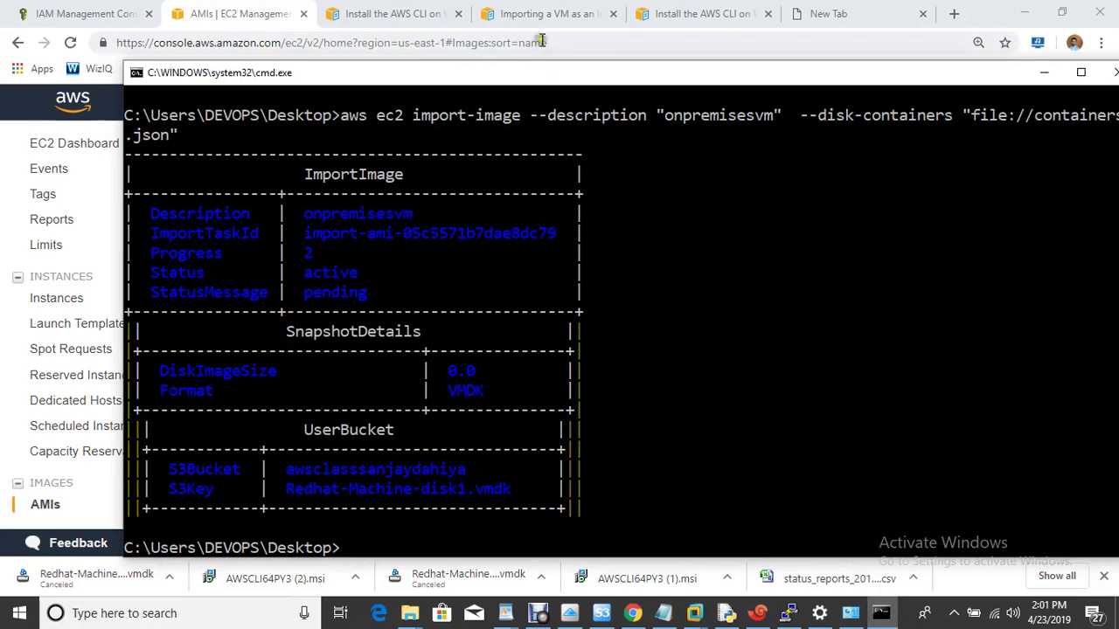
Copy the describe-import-image-tasks example command from the VM import documentation for use in cmd.exe.
left_click(558, 13)
left_click(558, 12)
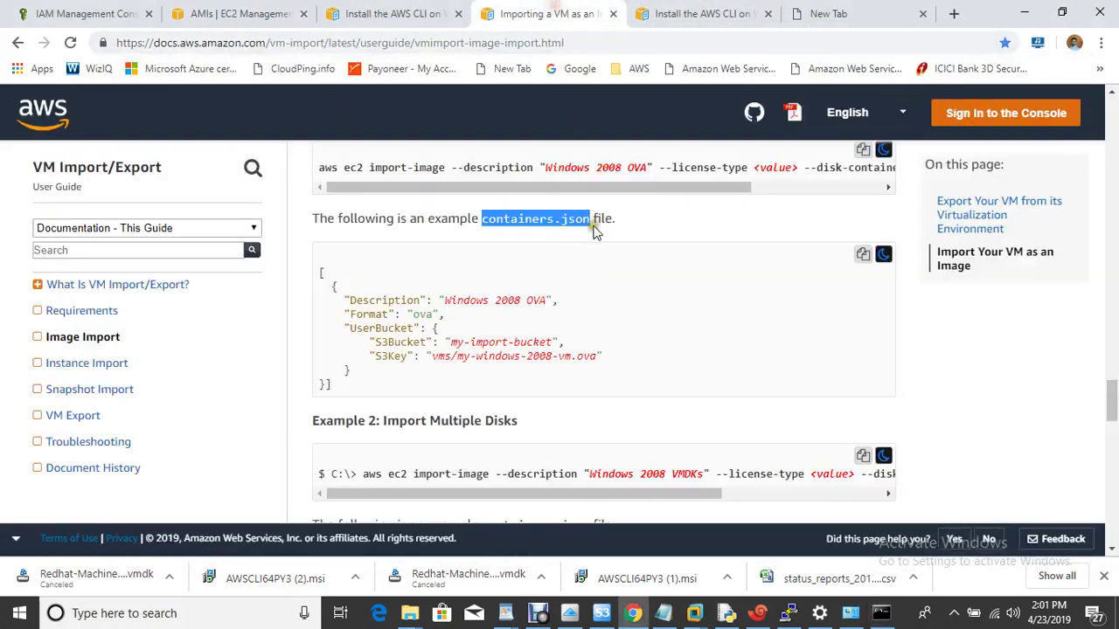
scroll(656, 367, "down", 2)
scroll(656, 371, "down", 7)
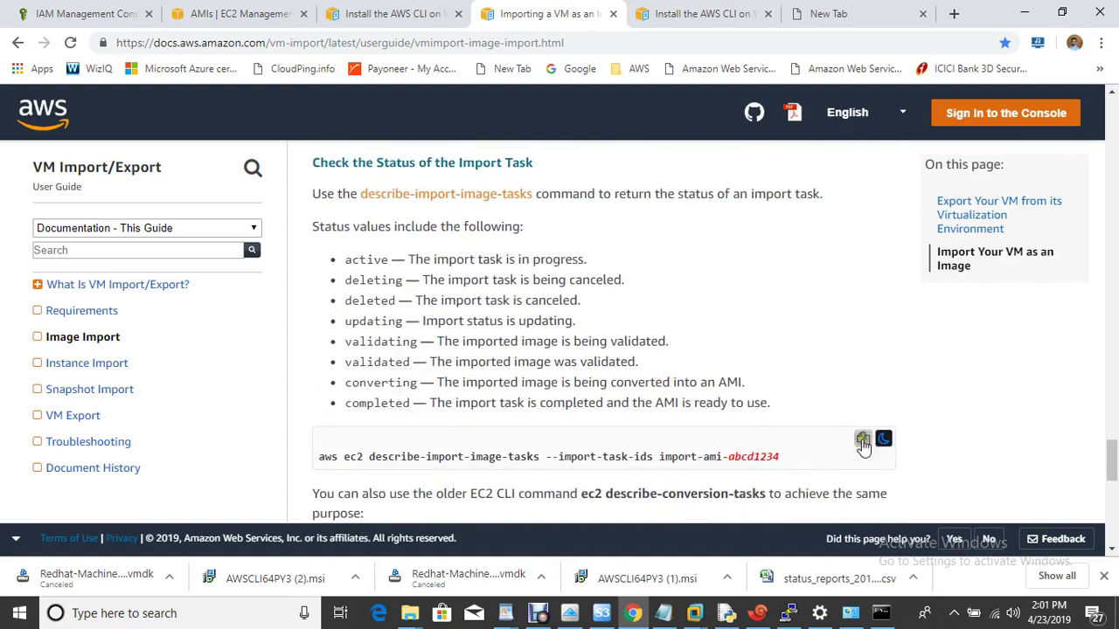
left_click(862, 441)
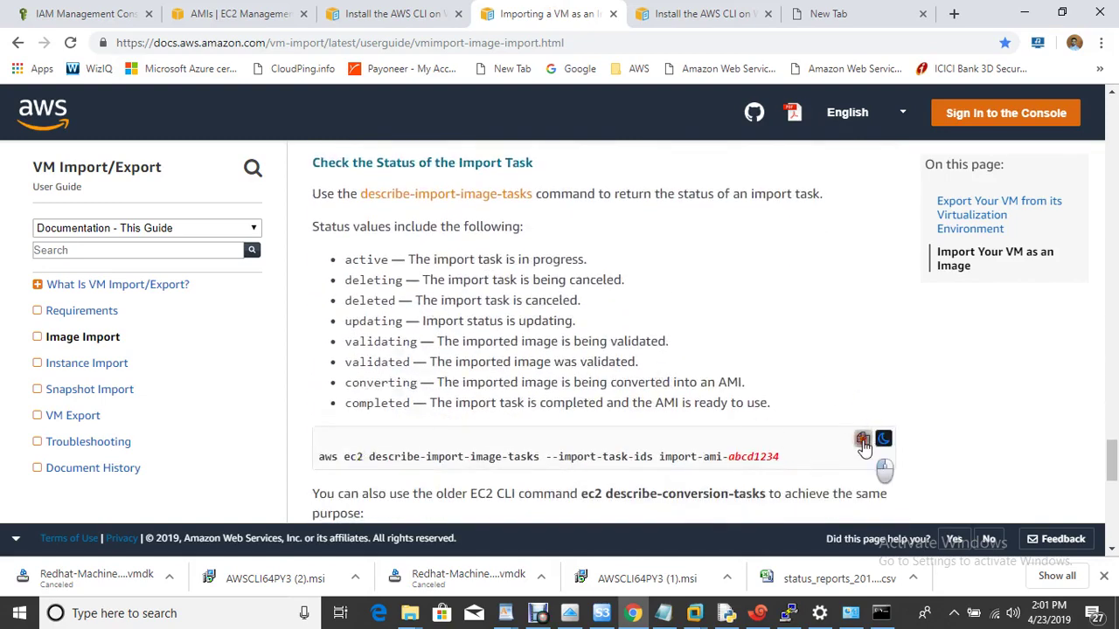
left_click(881, 612)
Paste the status-check command, replace abcd1234 with the real task ID 05c5571b7dae8dc79, and run it.
key("ctrl+v")
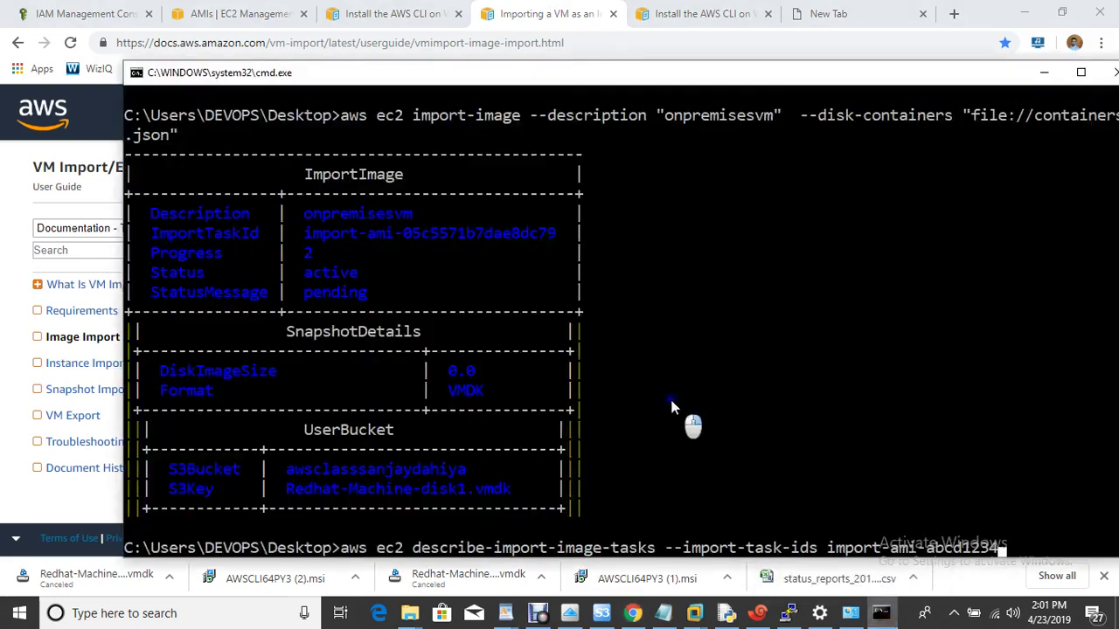
key("Left")
key("Left")
key("Left")
key("Left")
key("Left")
key("Left")
key("Left")
key("Left")
key("Left")
key("Left")
key("Left")
key("Left")
key("Left")
key("Left")
key("Left")
key("Left")
key("Left")
key("Left")
key("Left")
key("Left")
left_click_drag(662, 75, 574, 21)
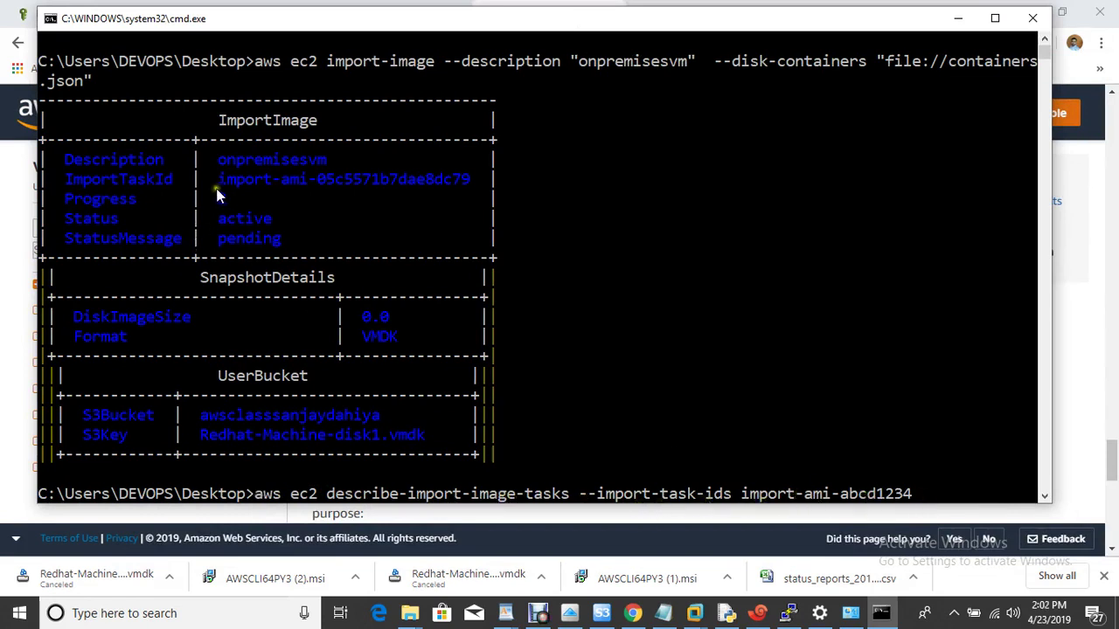
left_click_drag(218, 180, 505, 181)
left_click(662, 297)
left_click(1092, 487)
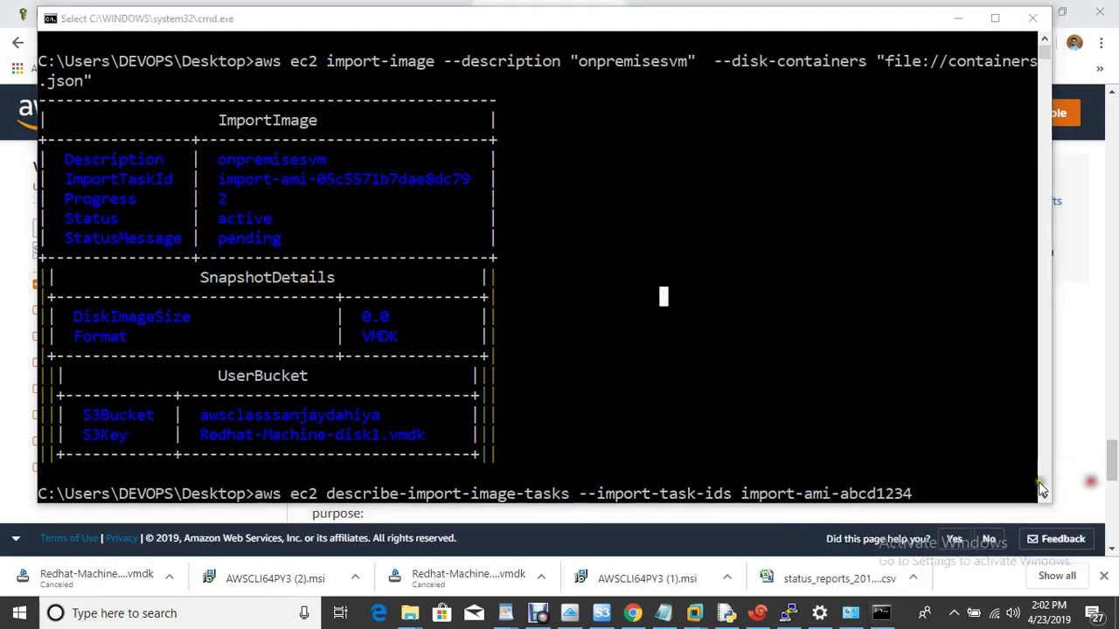
key("Escape")
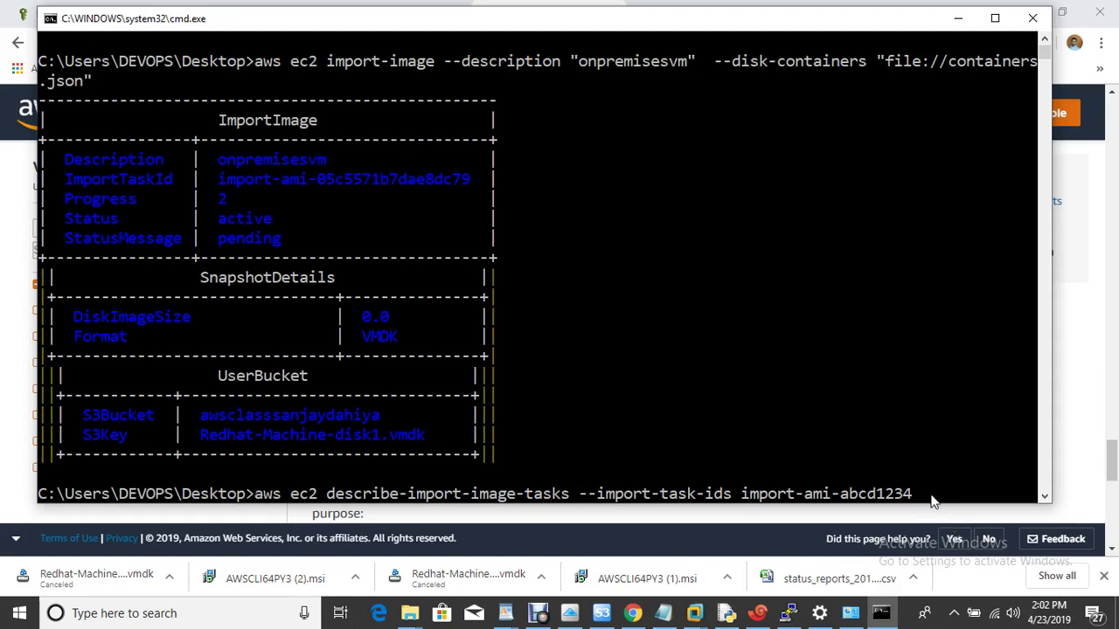
key("Right")
key("Right")
key("Right")
key("Right")
key("Right")
key("Right")
key("Right")
key("Right")
key("Right")
key("Right")
key("Right")
key("Right")
key("Right")
key("Right")
key("Right")
key("Right")
key("Right")
key("Right")
key("Right")
key("Right")
key("Right")
key("Right")
key("Right")
key("Right")
key("Right")
key("Right")
key("Right")
key("Right")
key("Right")
key("Right")
key("Right")
key("Right")
key("Right")
key("Right")
key("Right")
key("Right")
key("Right")
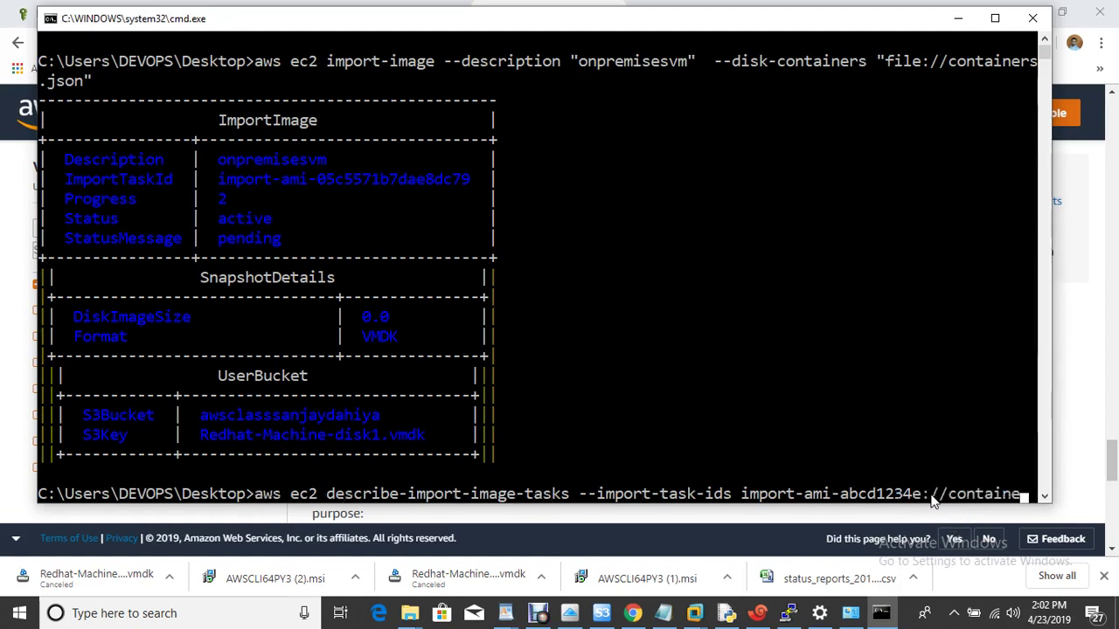
key("BackSpace")
key("BackSpace")
key("BackSpace")
key("BackSpace")
key("BackSpace")
key("BackSpace")
key("BackSpace")
key("BackSpace")
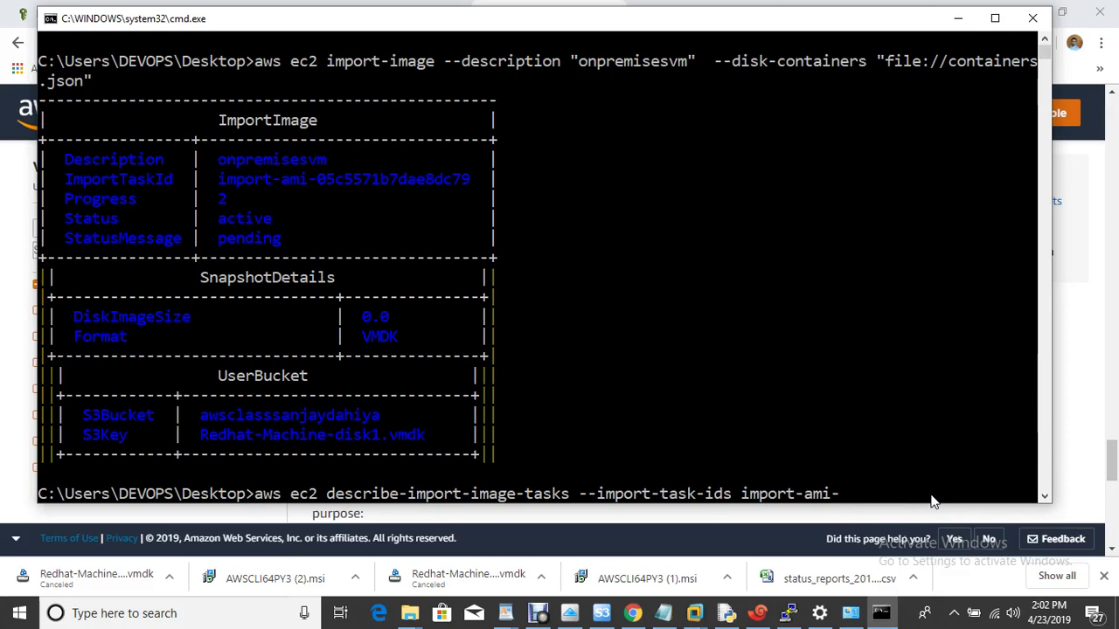
type("05c5571")
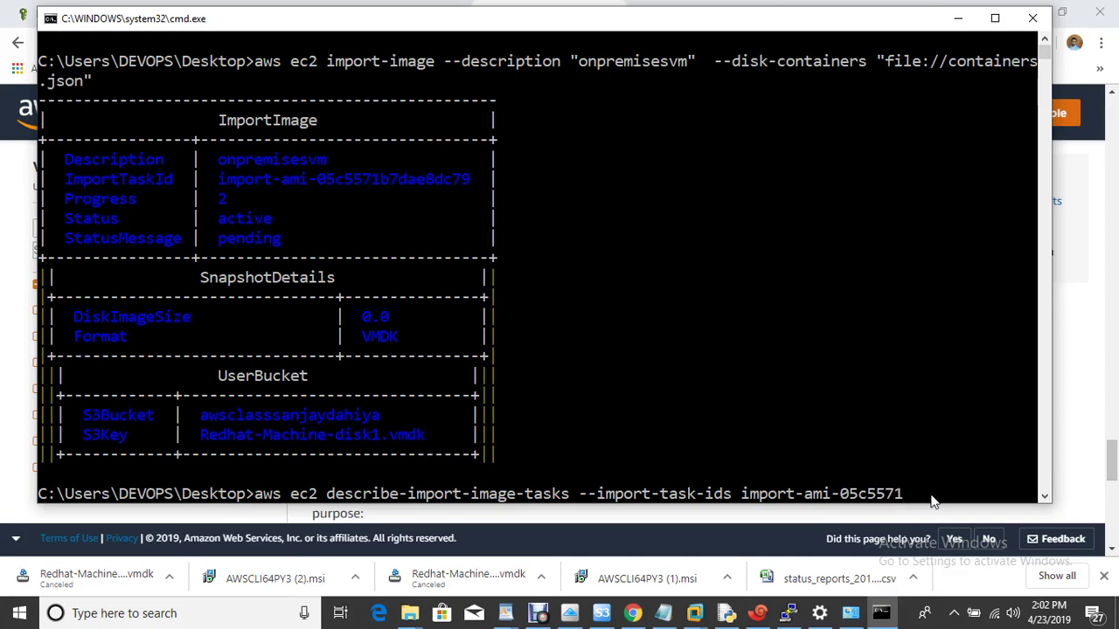
type("b7")
key("Return")
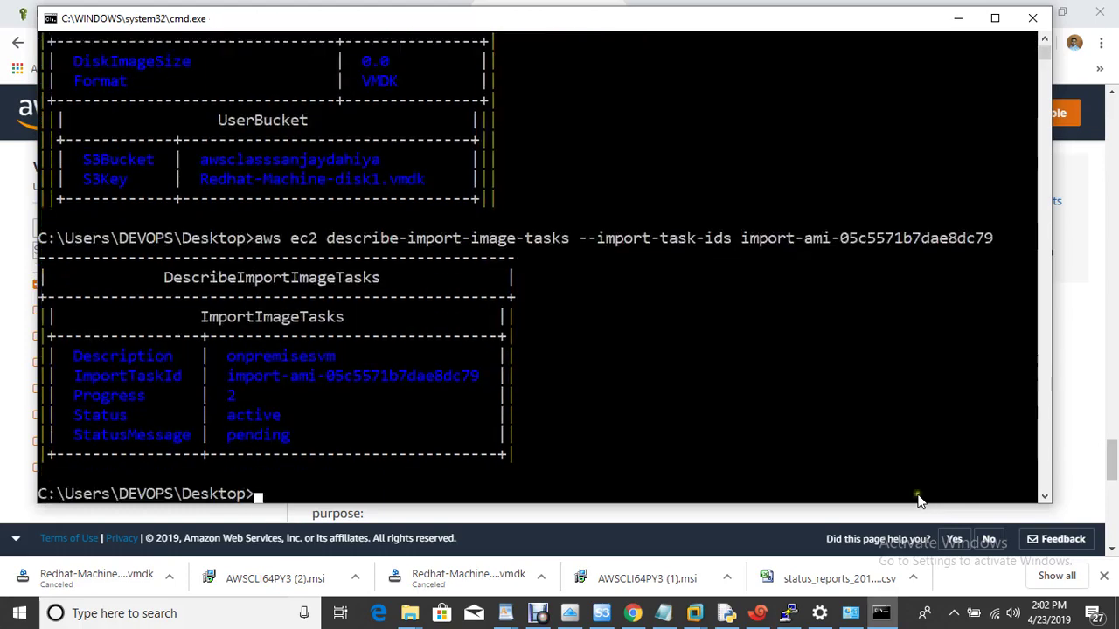
Rerun the status check for import-ami-05c5571b7dae8dc79, now active, progress 4, validating.
left_click(1078, 409)
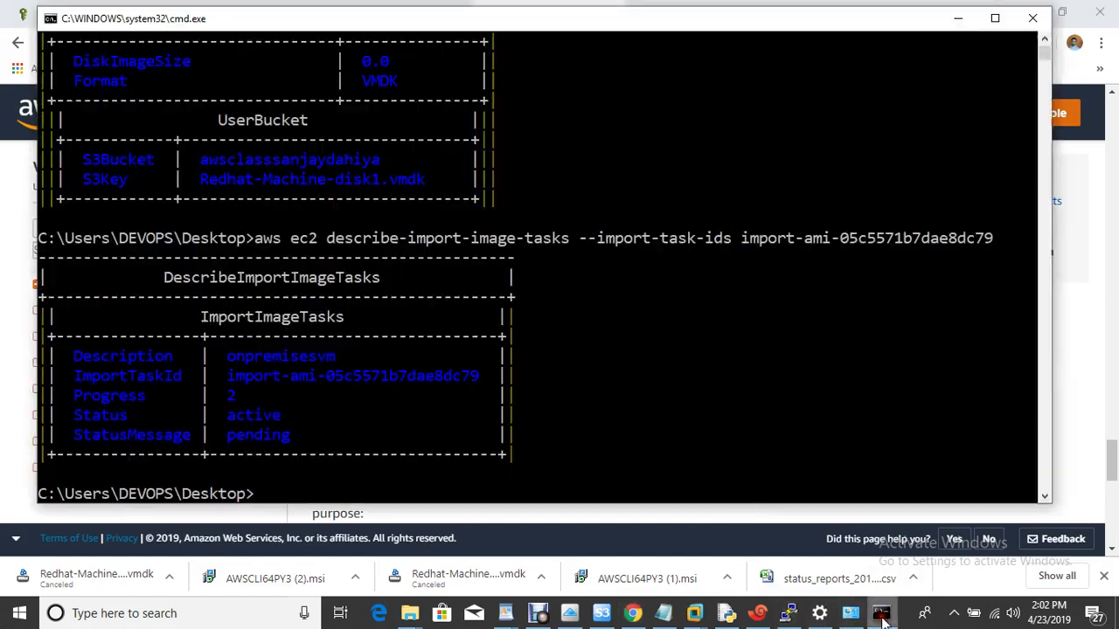
left_click(881, 613)
key("Up")
key("Return")
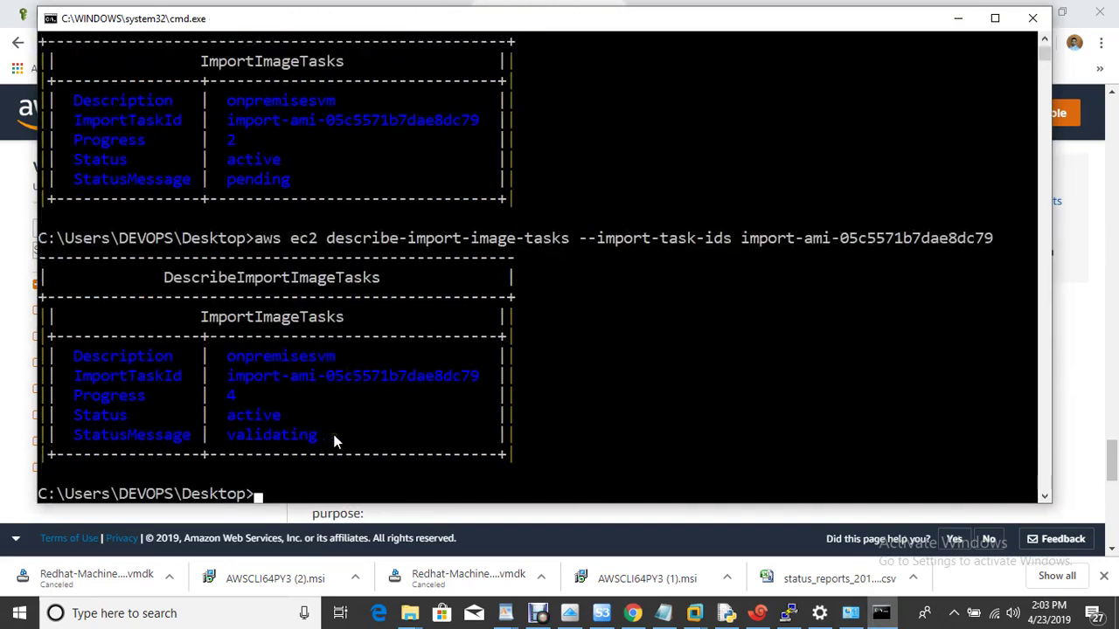
left_click(542, 618)
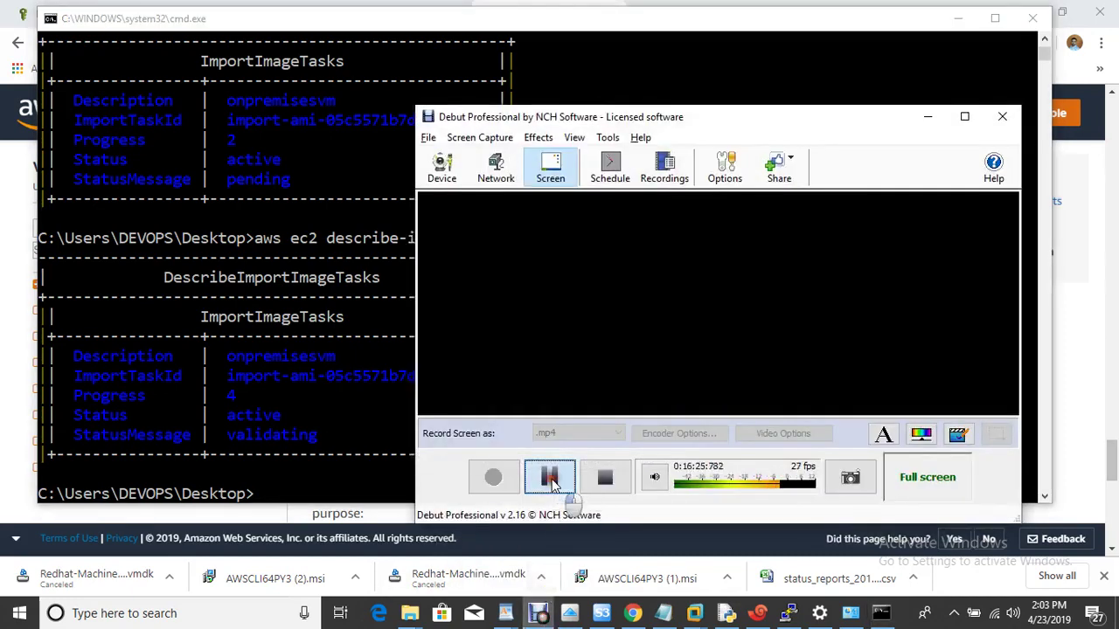
left_click(549, 476)
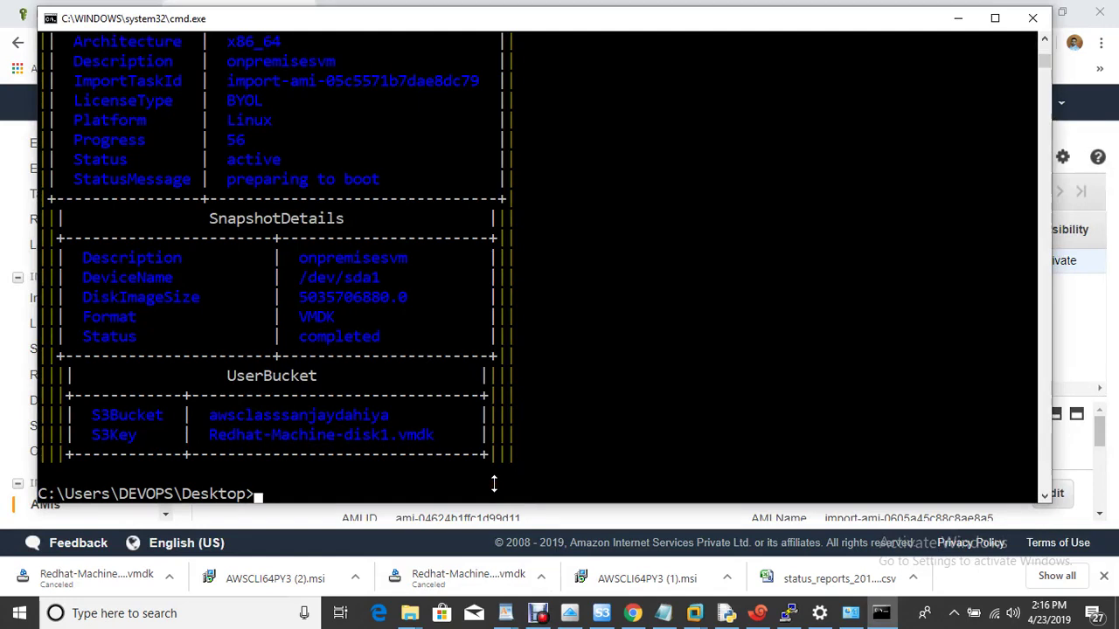
Clear the console with cls and rerun the import check, now progress 56, preparing to boot.
key("Up")
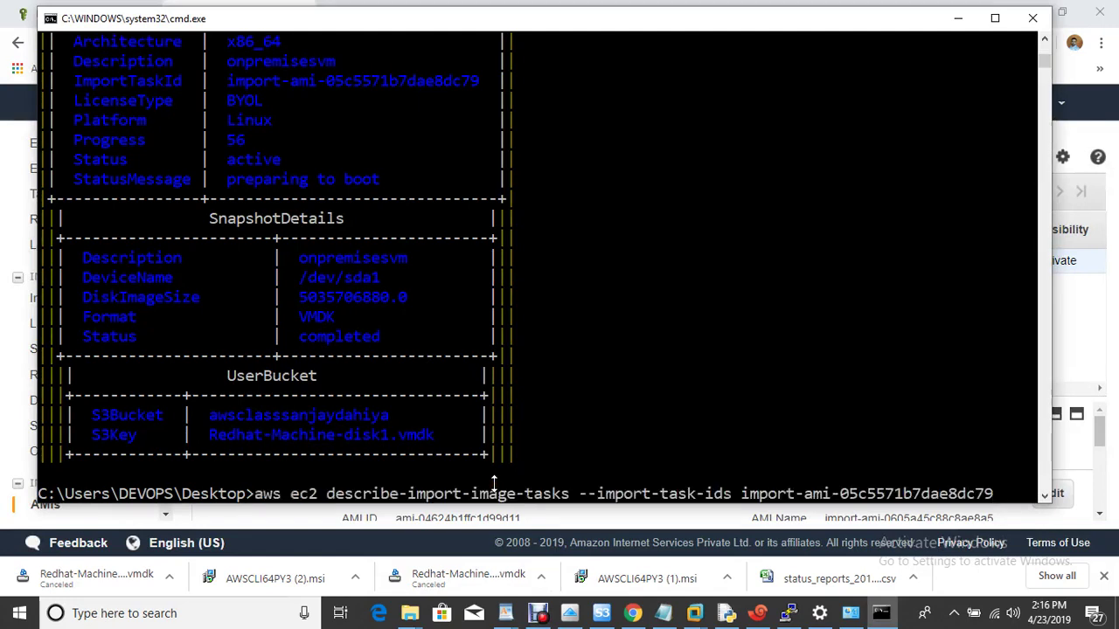
key("Return")
type("cls")
key("Return")
type("cls")
key("Return")
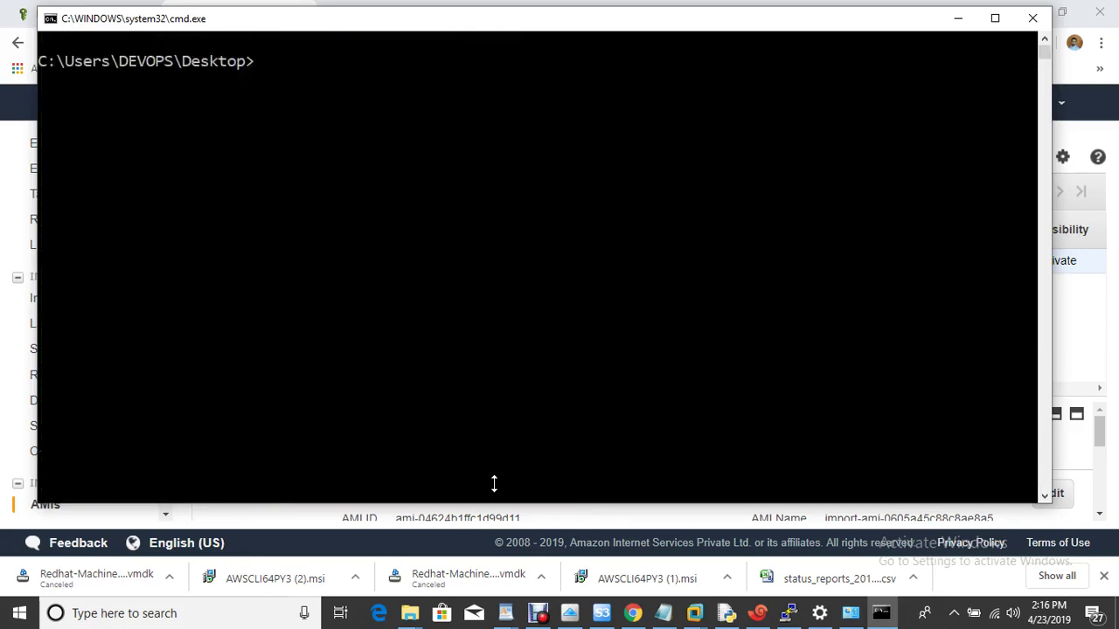
key("Up")
key("Up")
key("Up")
key("Up")
key("Return")
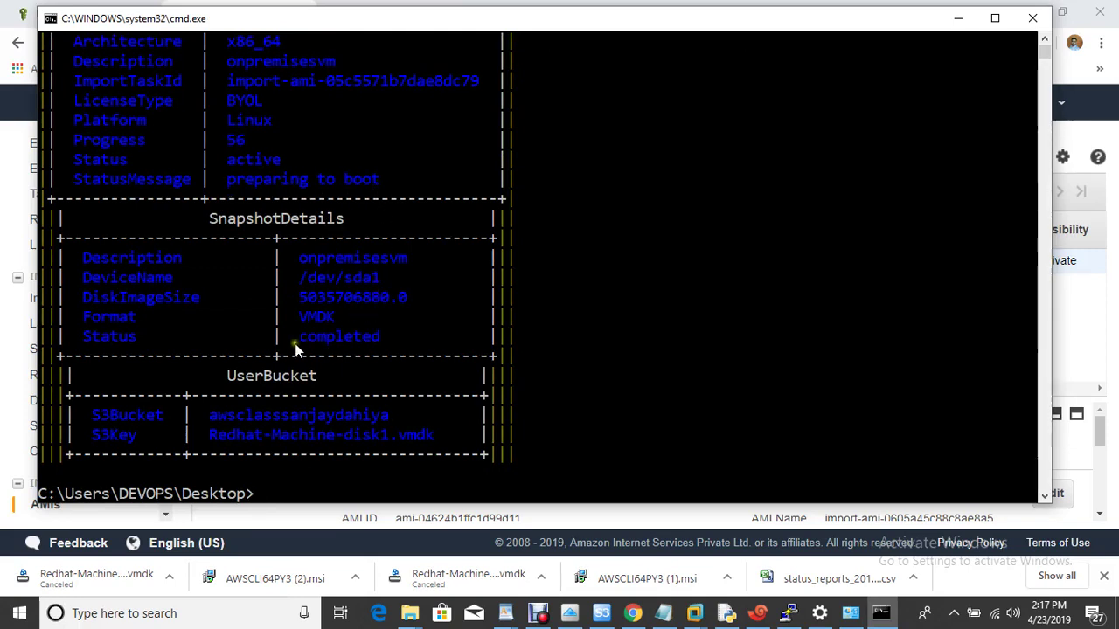
Minimise cmd.exe and refresh the EC2 AMIs list, which shows one private image.
left_click(949, 24)
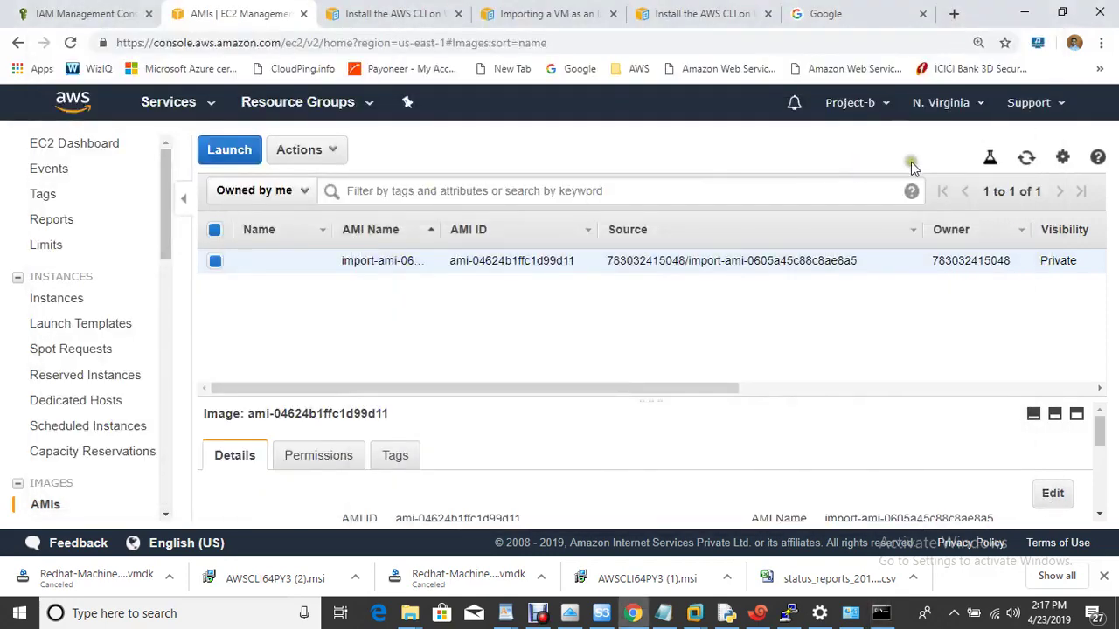
left_click(1024, 164)
mouse_move(325, 269)
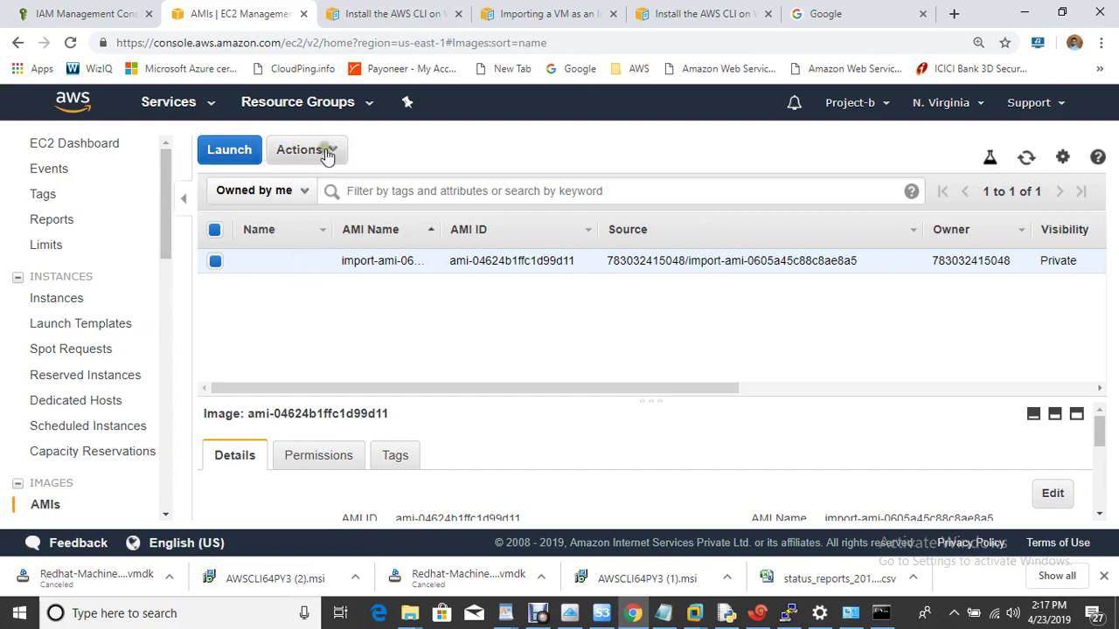
Launch from the imported AMI, keeping t2.micro, default details and the 20 GiB gp2 root volume.
left_click(233, 151)
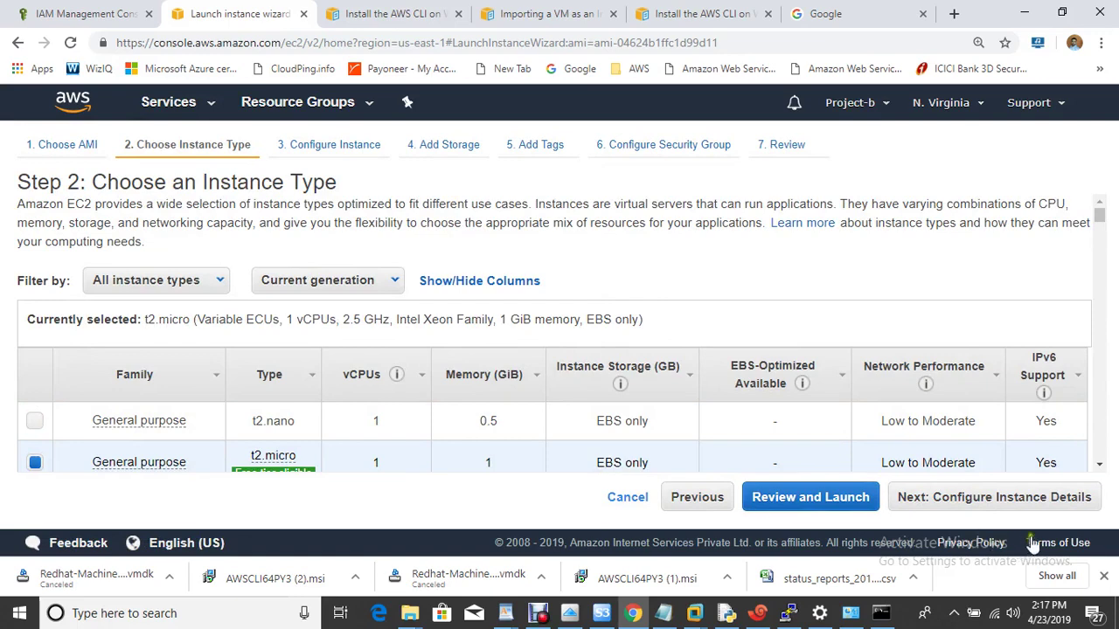
left_click(1010, 507)
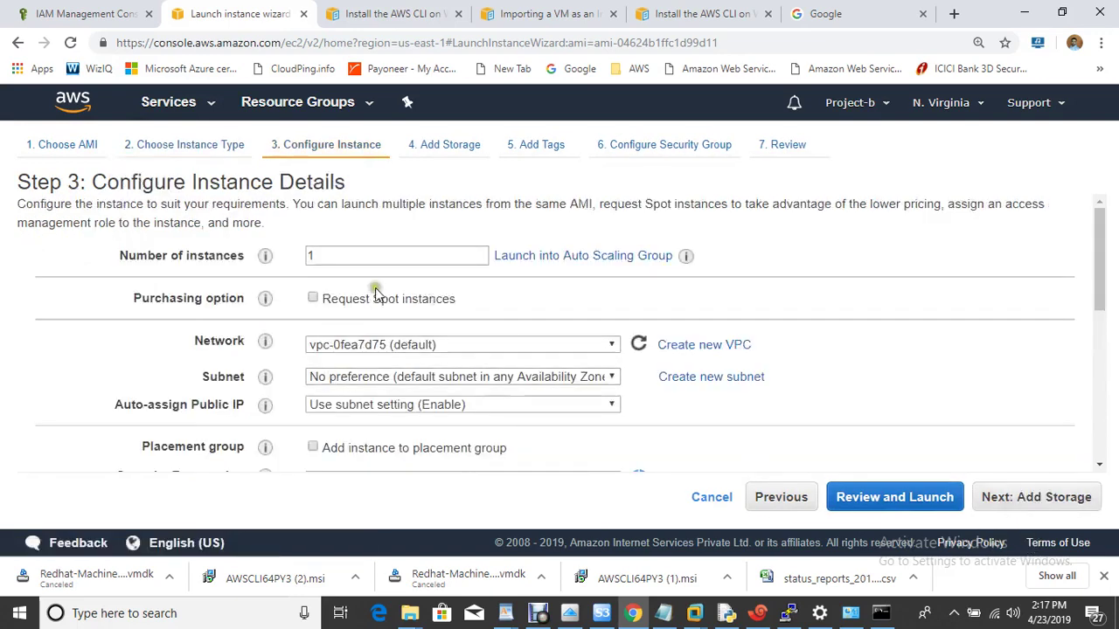
left_click(1035, 505)
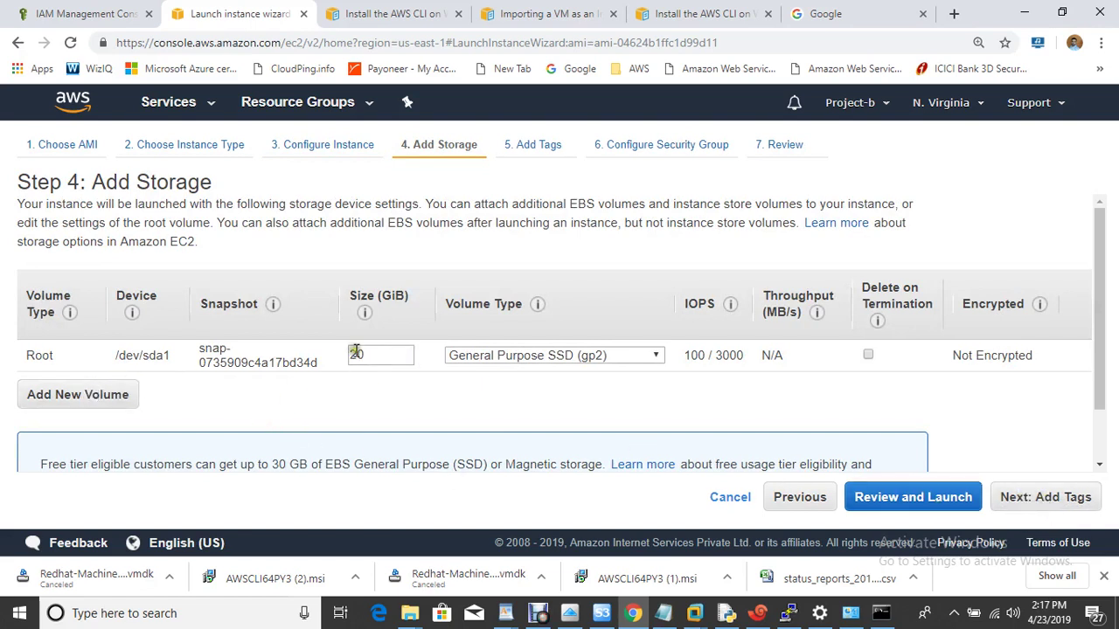
left_click(1052, 498)
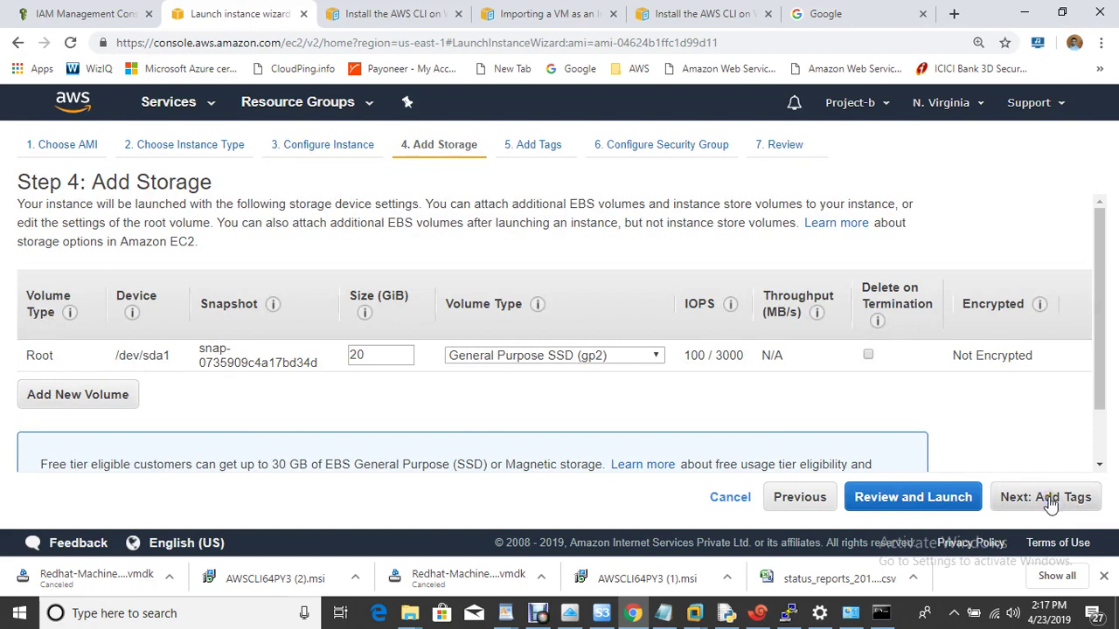
Add a Name tag with value onpremises-vm to the instance.
left_click(1052, 500)
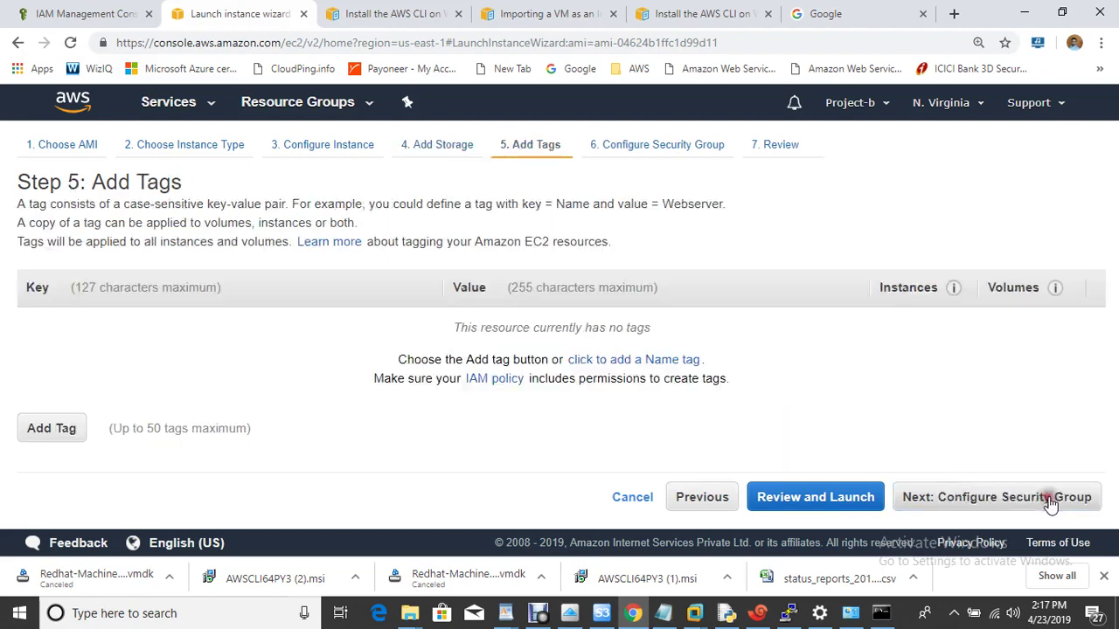
left_click(74, 428)
type("Name")
key("Tab")
type("onpremises")
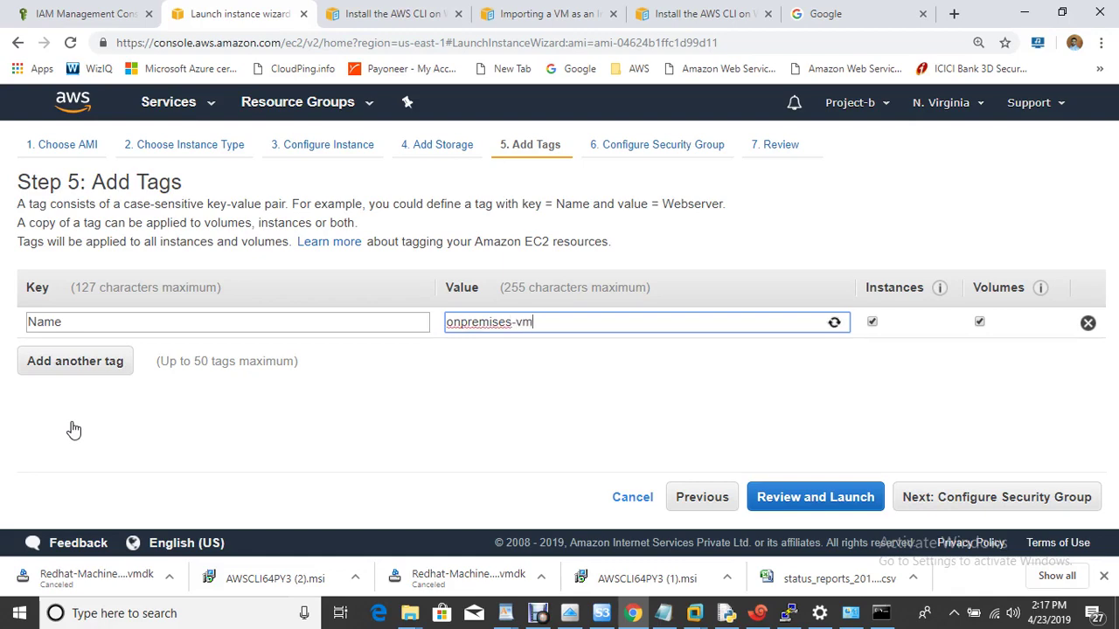
Set the security group rule to All traffic from source Anywhere.
left_click(977, 503)
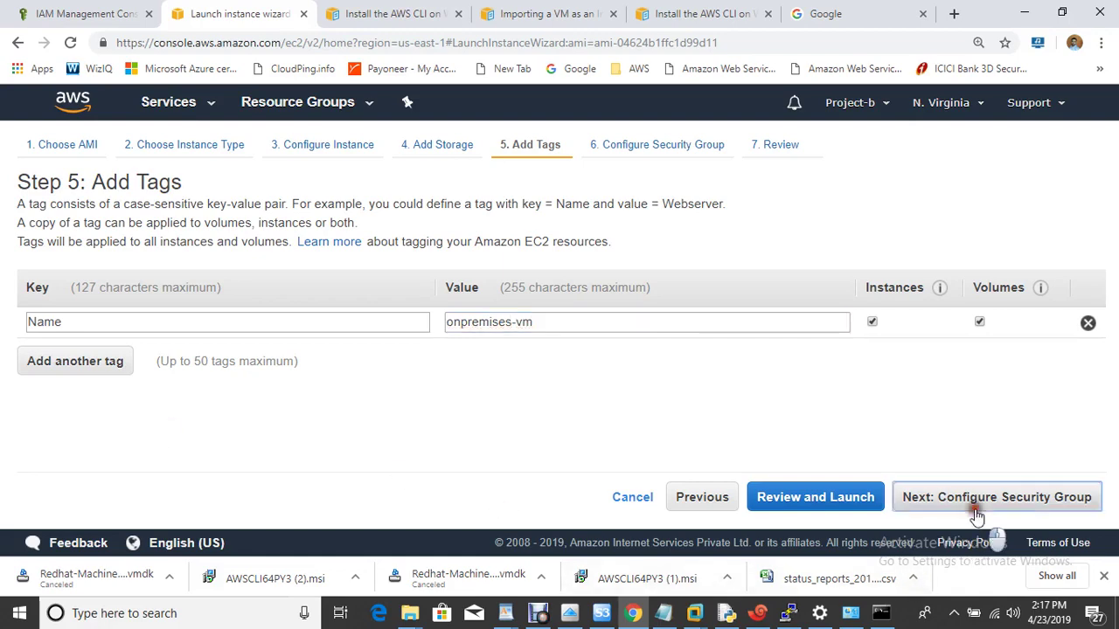
left_click(76, 424)
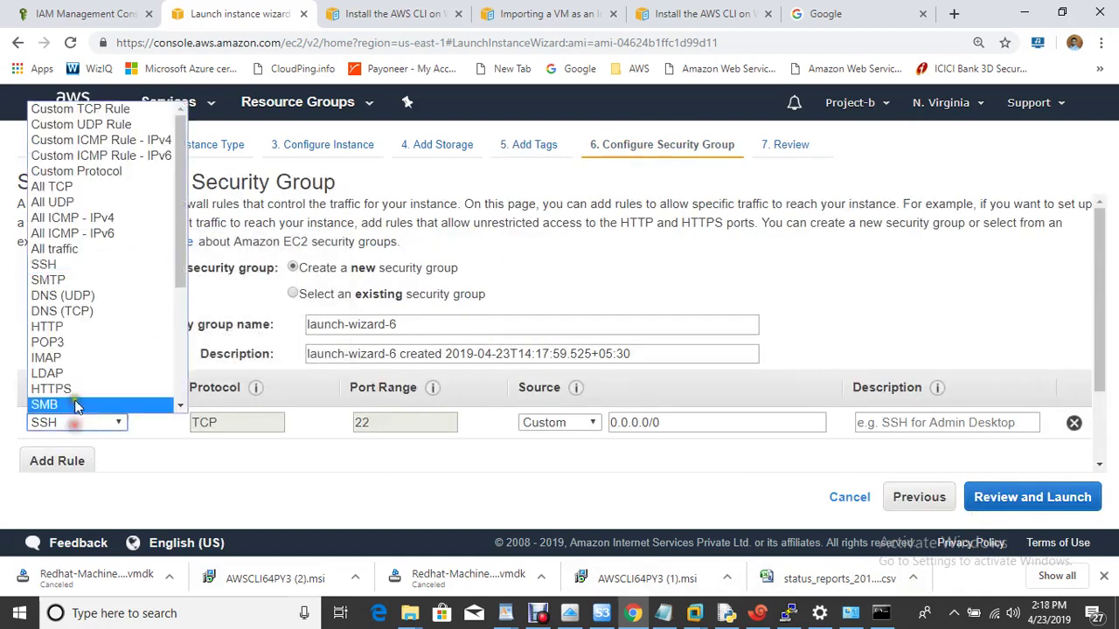
left_click(56, 250)
left_click(586, 424)
left_click(571, 457)
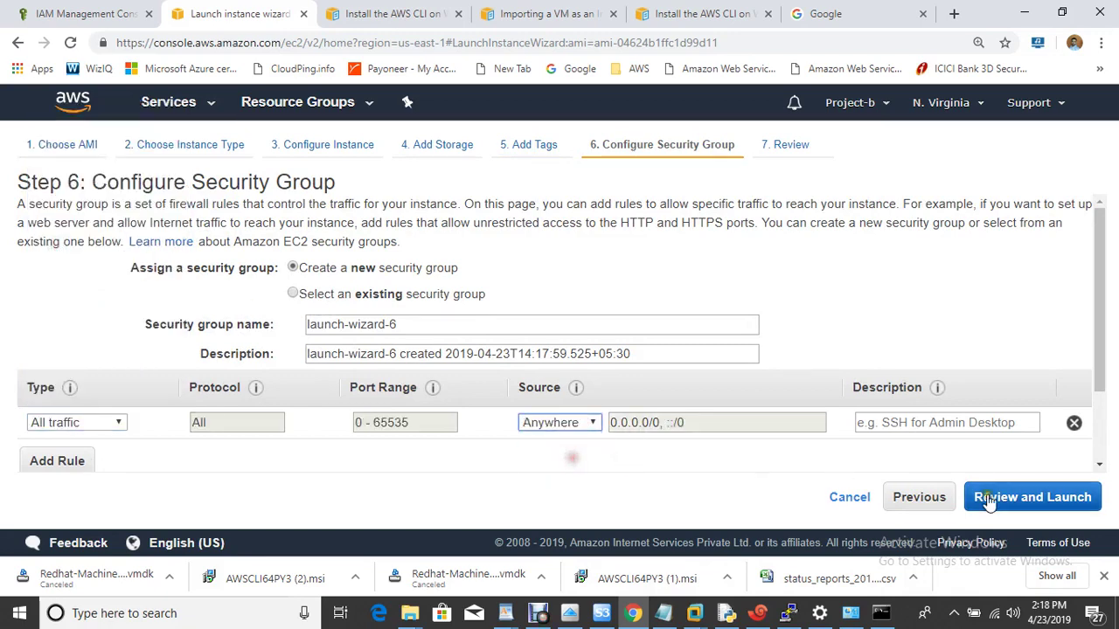
Review and launch the instance with the awsclass key pair, acknowledging the private key file.
left_click(1016, 498)
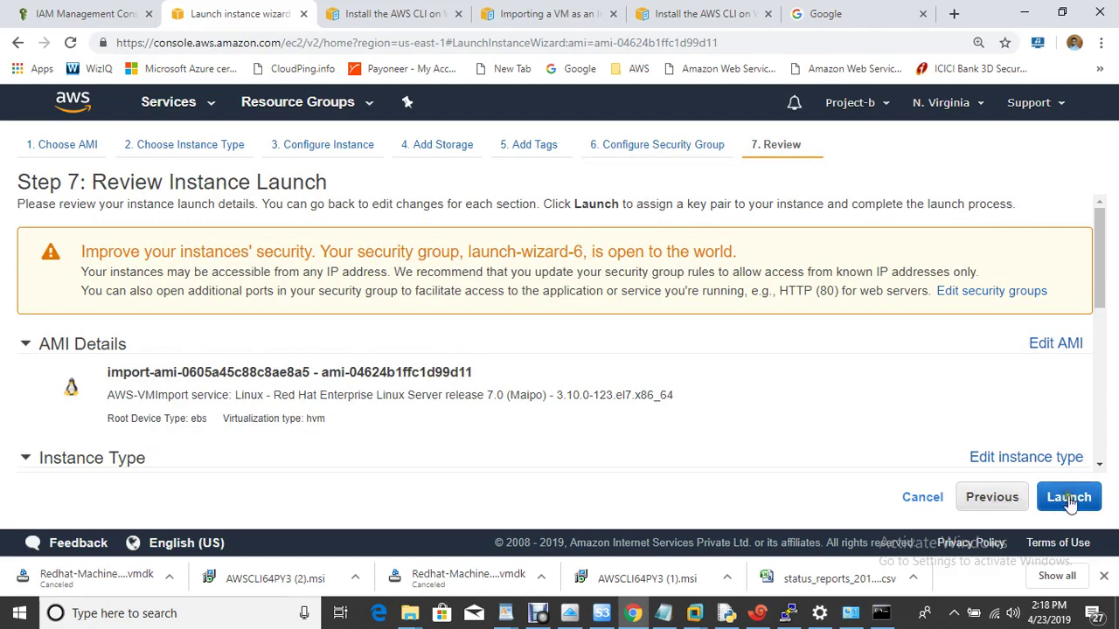
left_click(1069, 497)
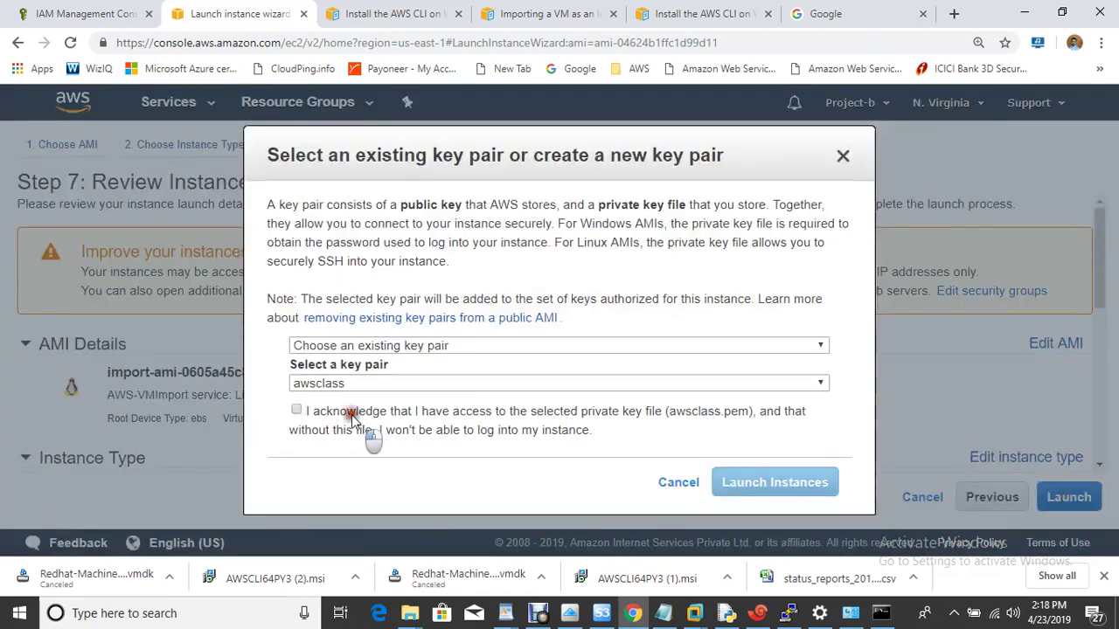
left_click(369, 431)
left_click(791, 488)
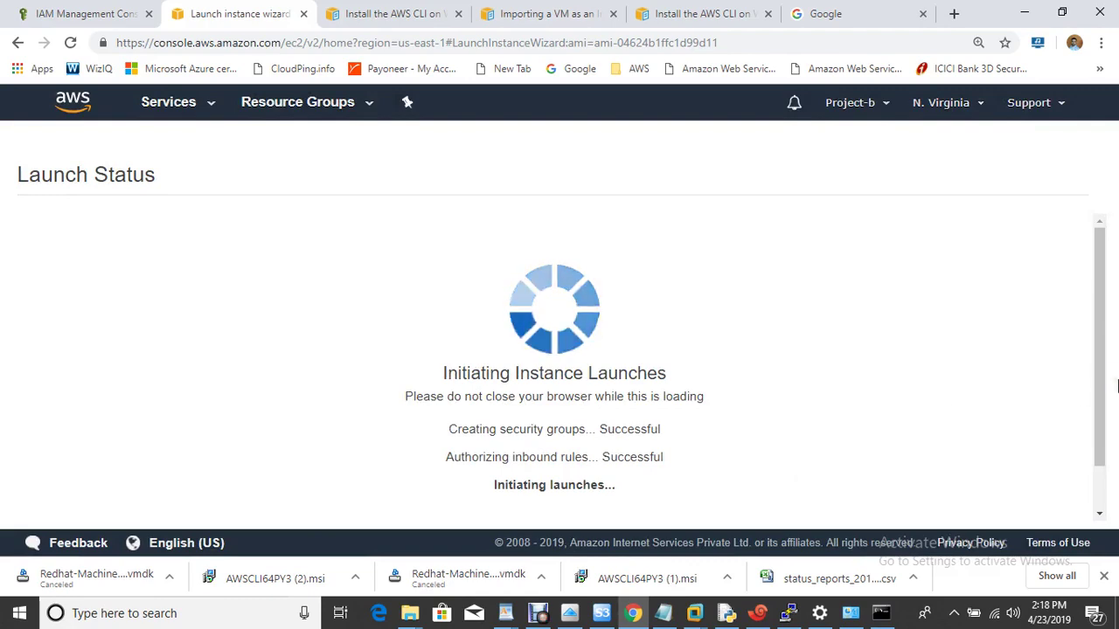
scroll(1104, 471, "down", 4)
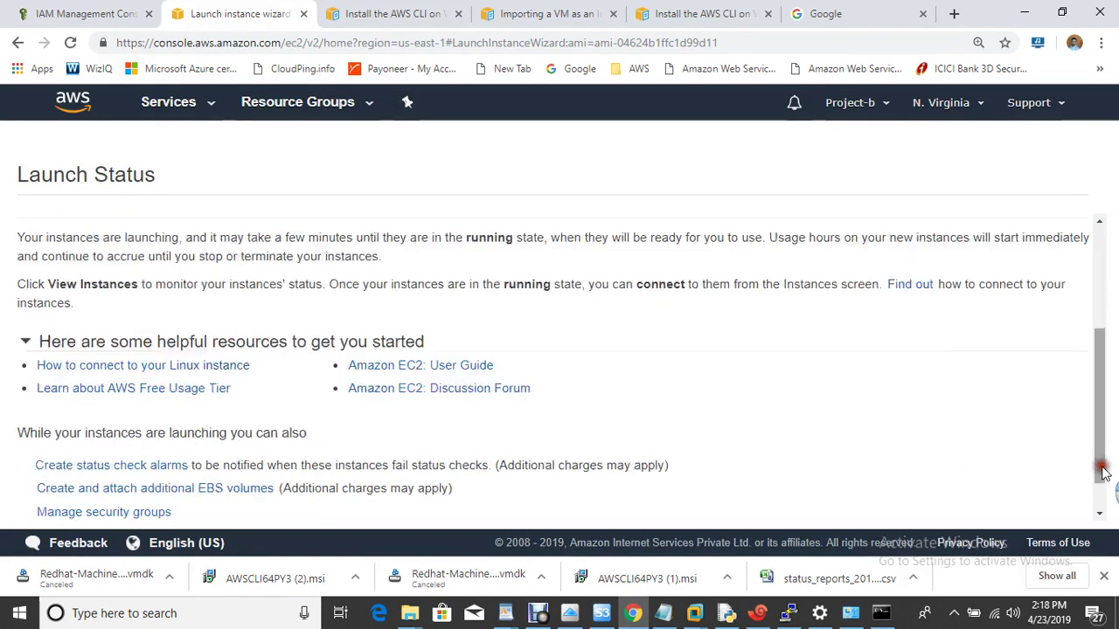
Refresh the instance list until onpremises-vm is running and copy its public IP 3.84.58.108.
left_click(1027, 507)
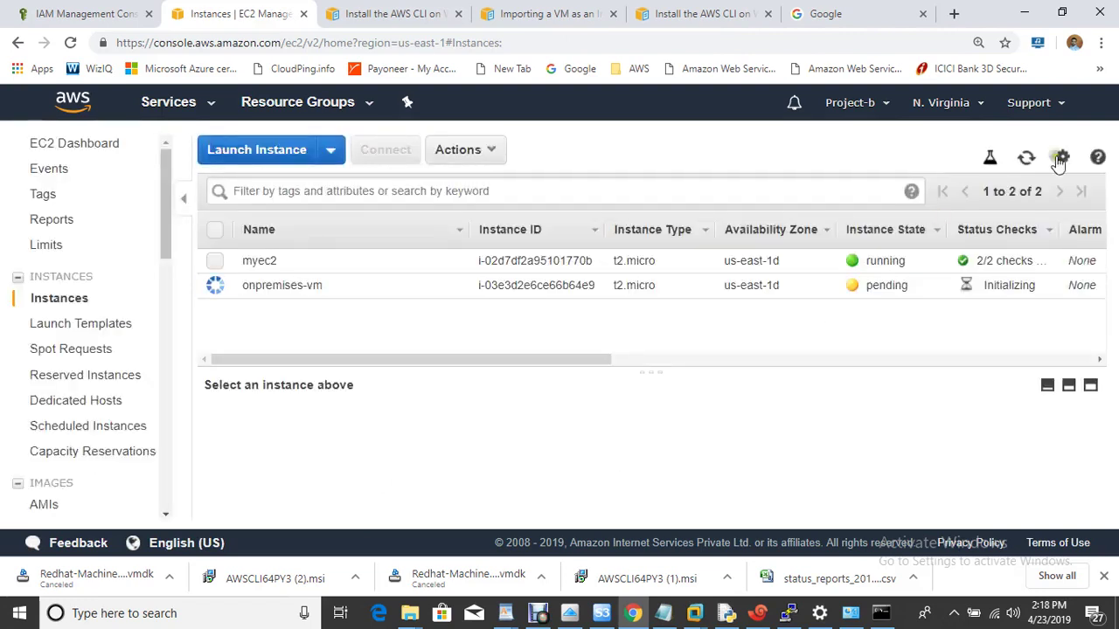
left_click(1026, 158)
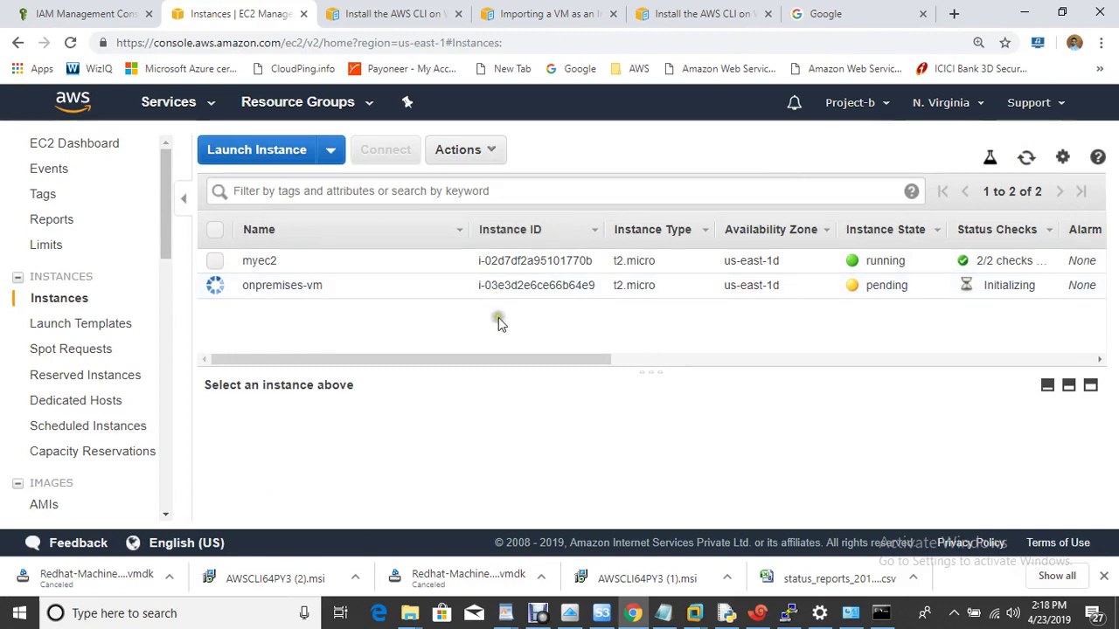
left_click(218, 290)
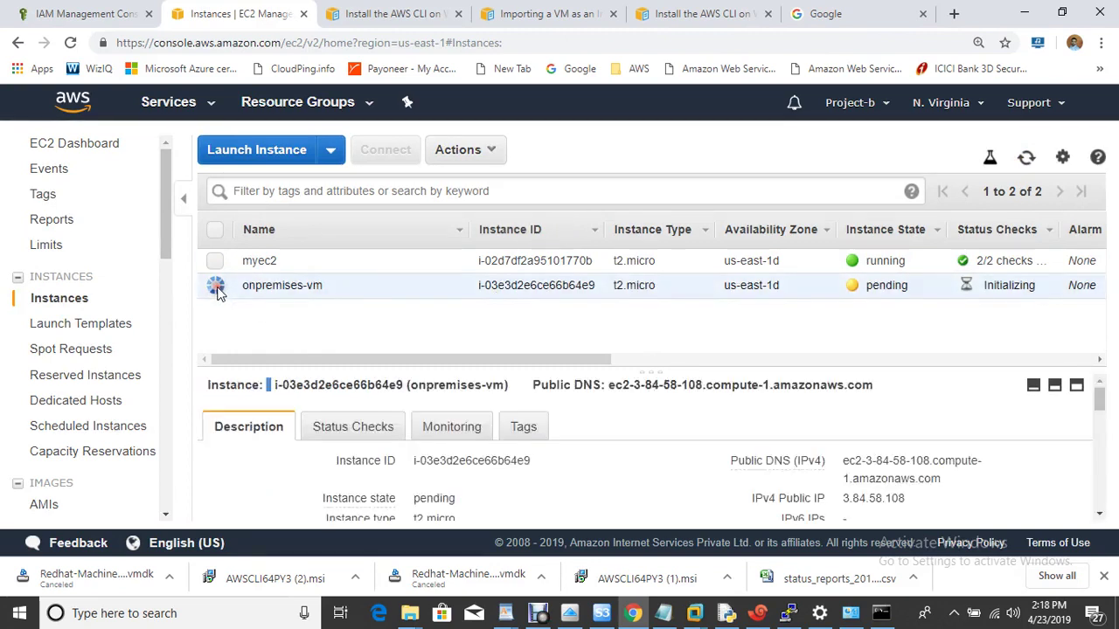
left_click(1026, 159)
left_click(1028, 161)
left_click(1028, 159)
left_click(920, 501)
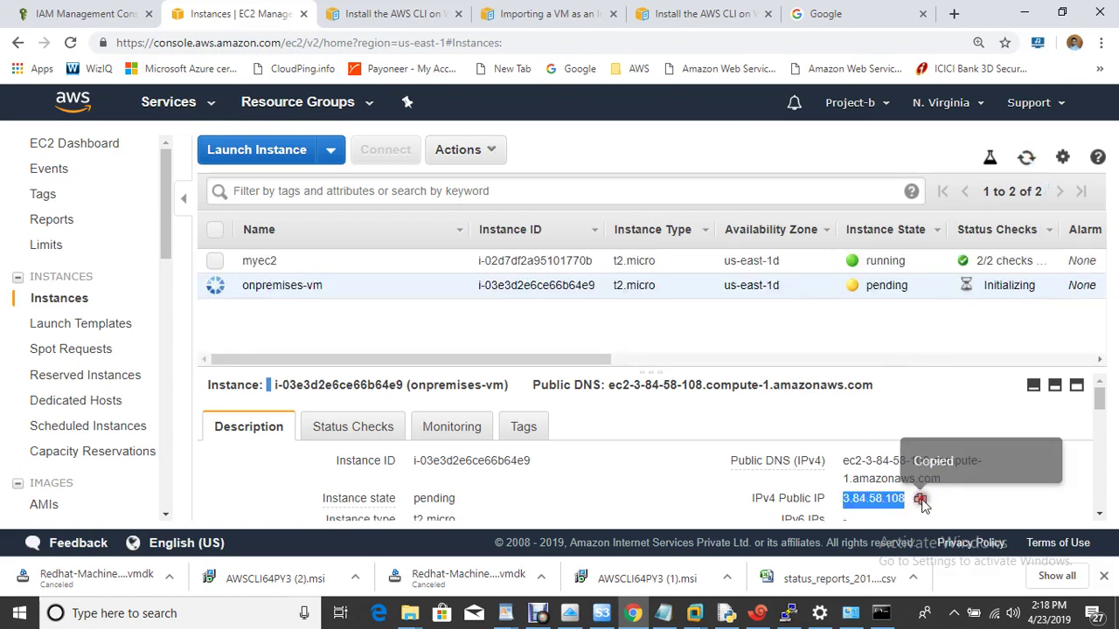
left_click(1027, 158)
left_click(757, 613)
type("ssh ec2")
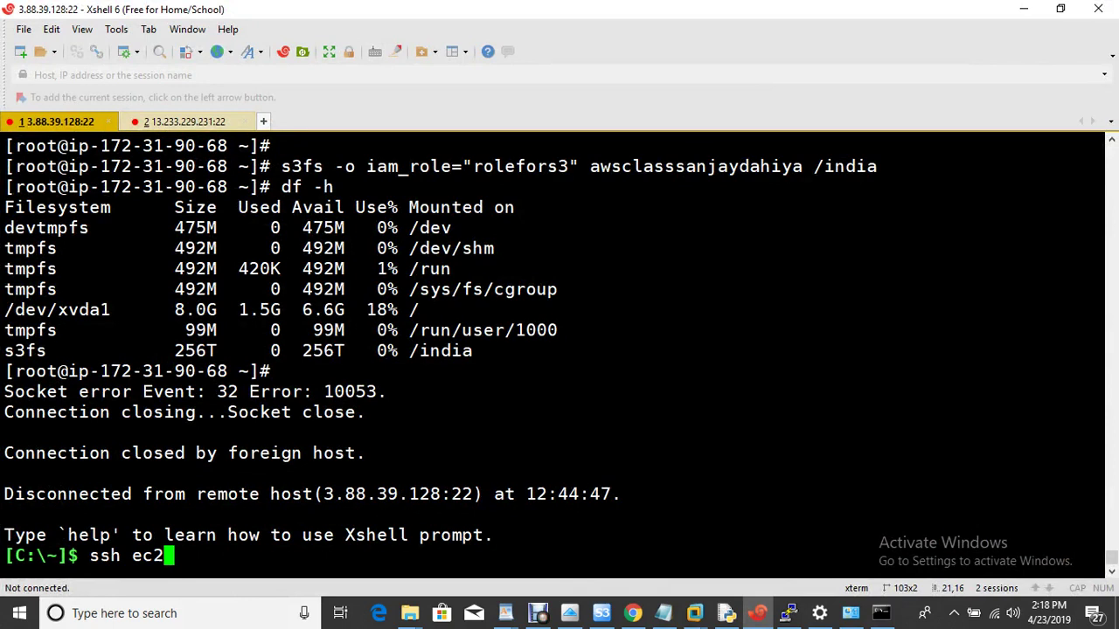
key("BackSpace")
key("BackSpace")
key("BackSpace")
type("root@")
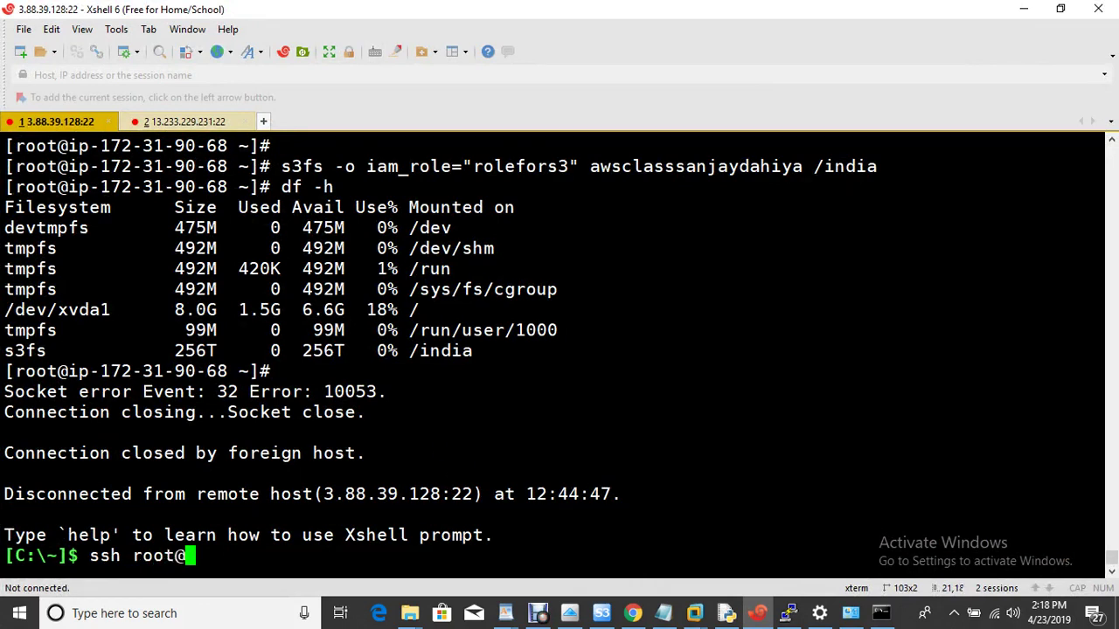
right_click(442, 449)
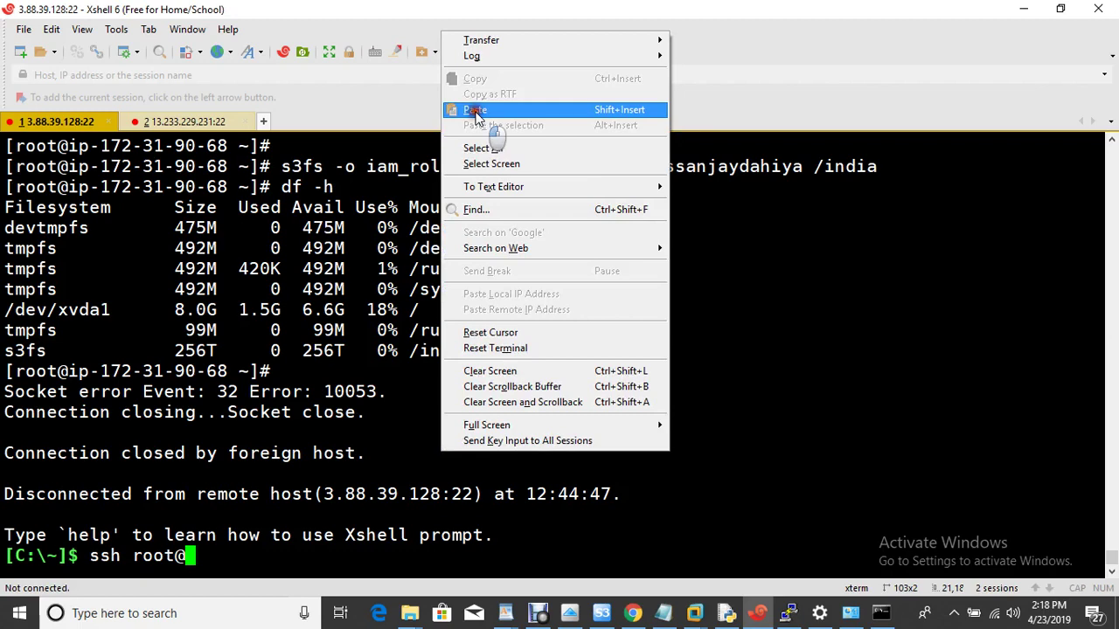
left_click(476, 111)
key("Return")
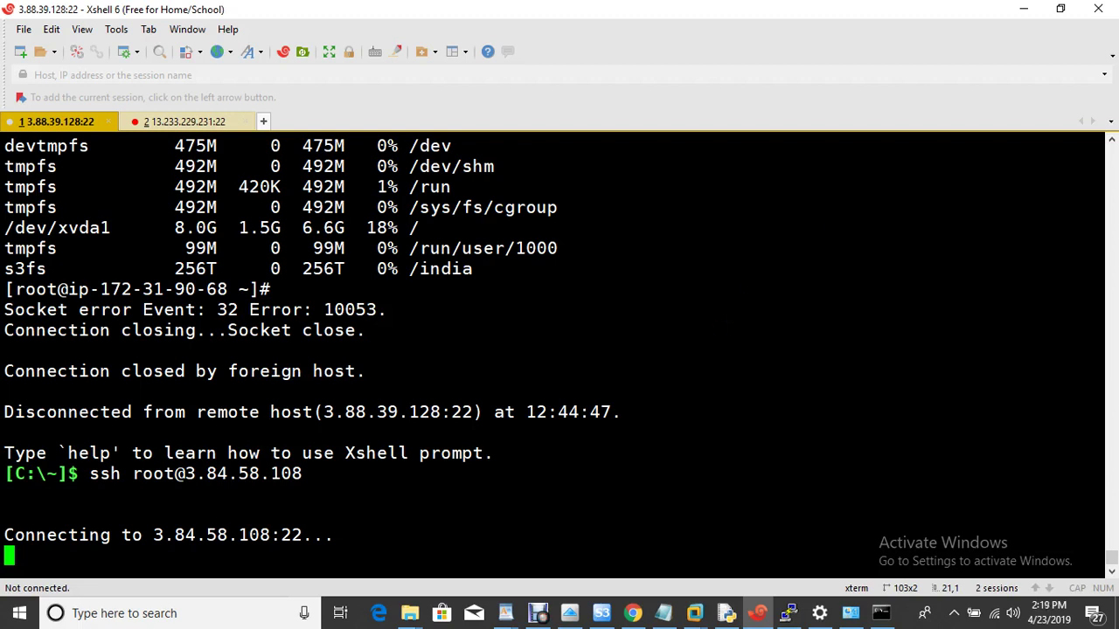
mouse_move(640, 612)
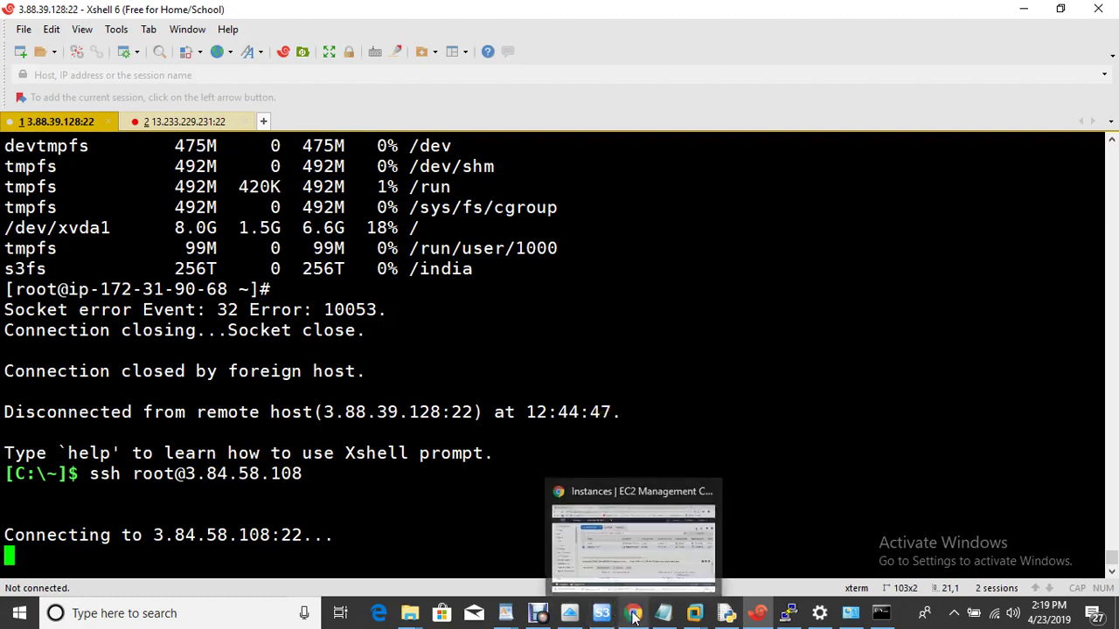
Refresh the EC2 Instances page: onpremises-vm is running with status checks still initializing.
left_click(620, 549)
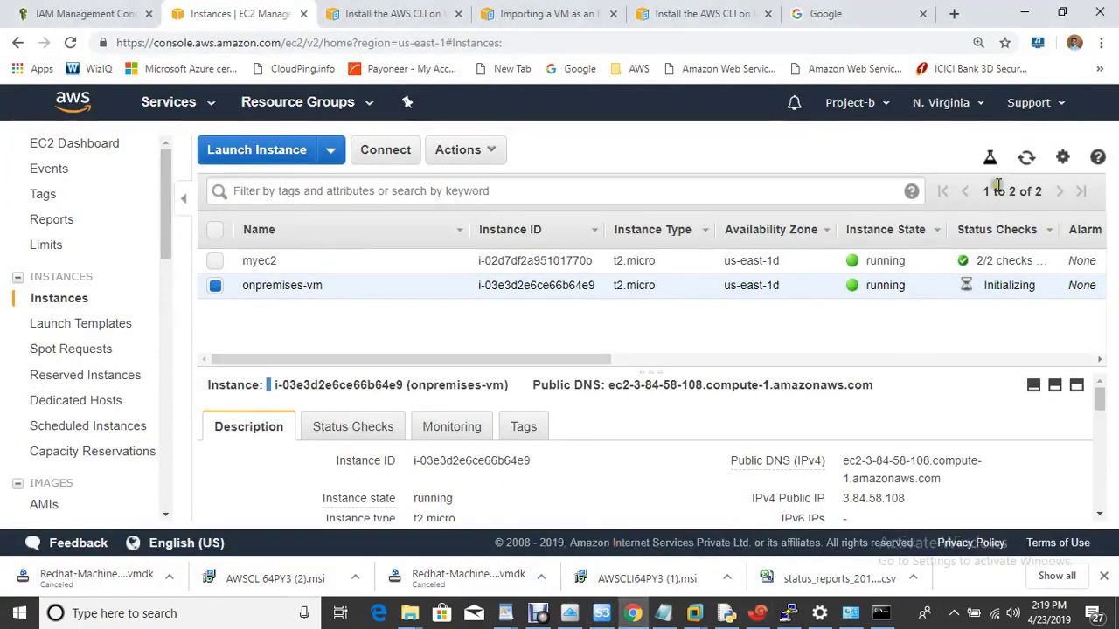
left_click(1026, 157)
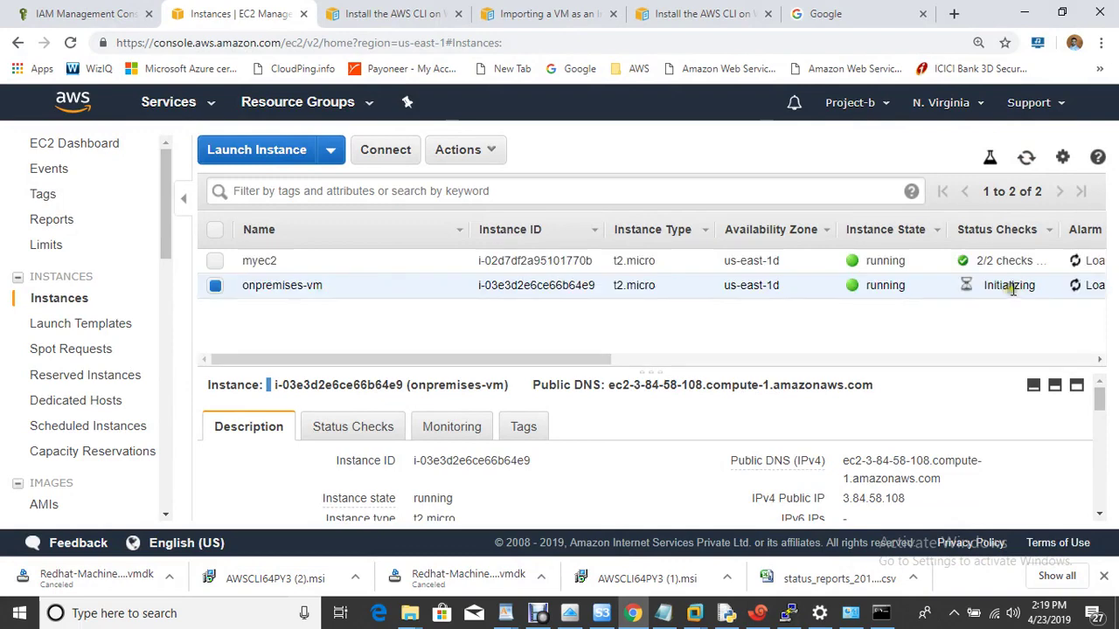
left_click(1061, 12)
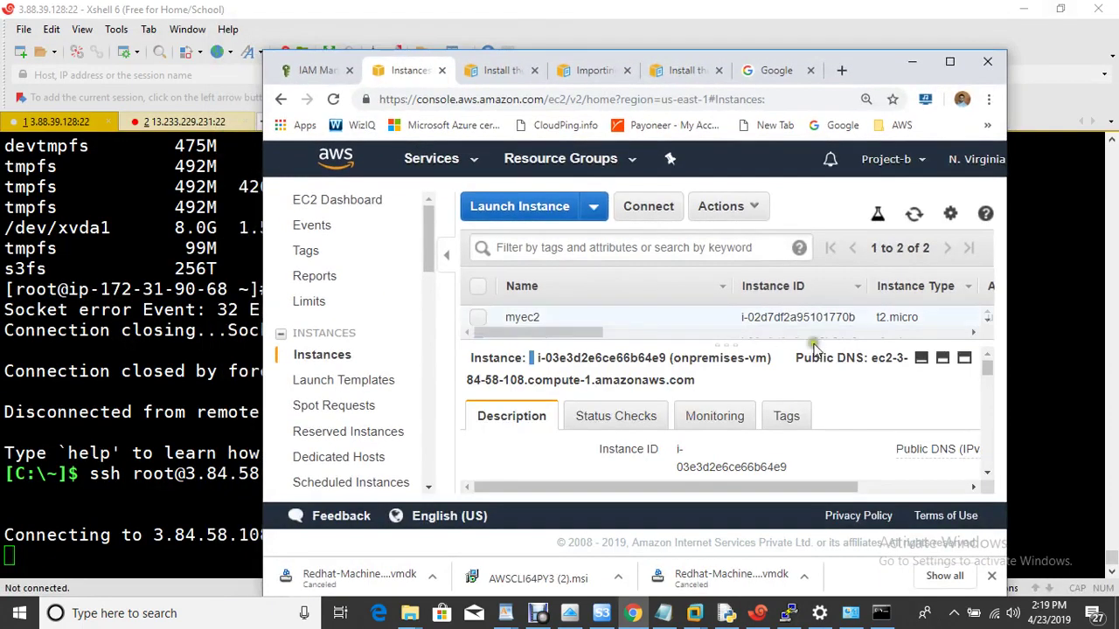
left_click(949, 62)
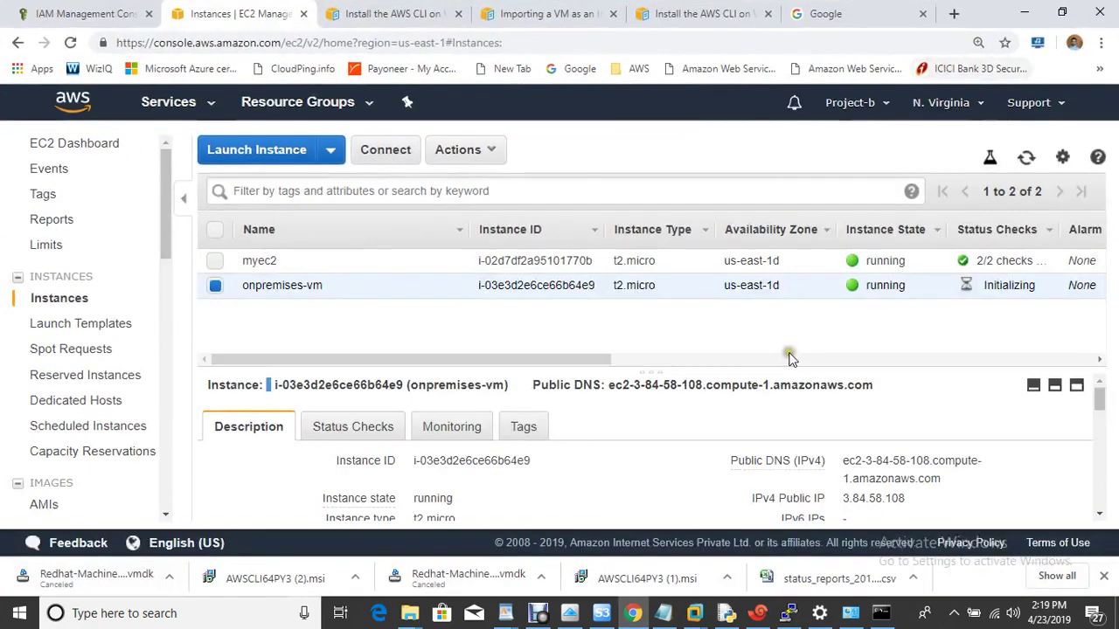
left_click(1026, 157)
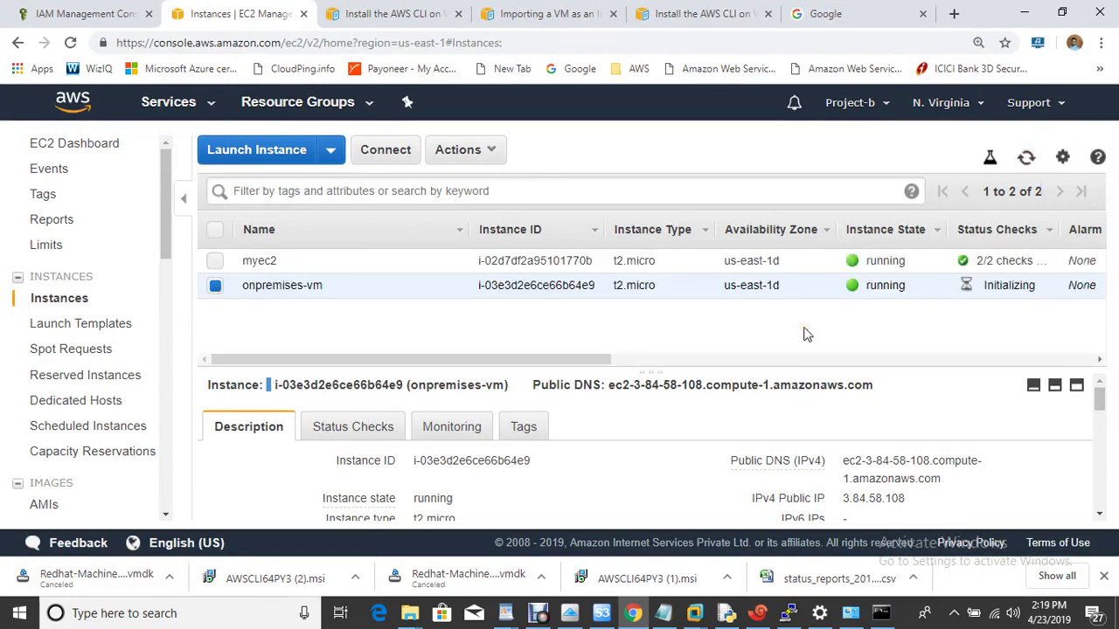
left_click(757, 613)
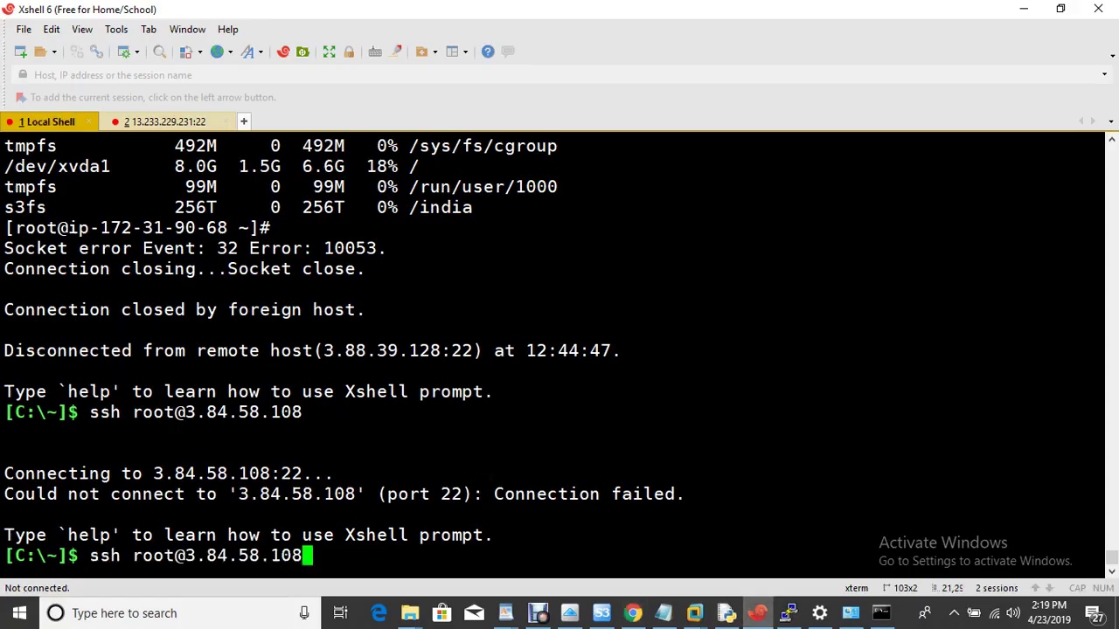
Rerun the ssh command, accept and save the host key, and log in with the root password.
key("Up")
key("Return")
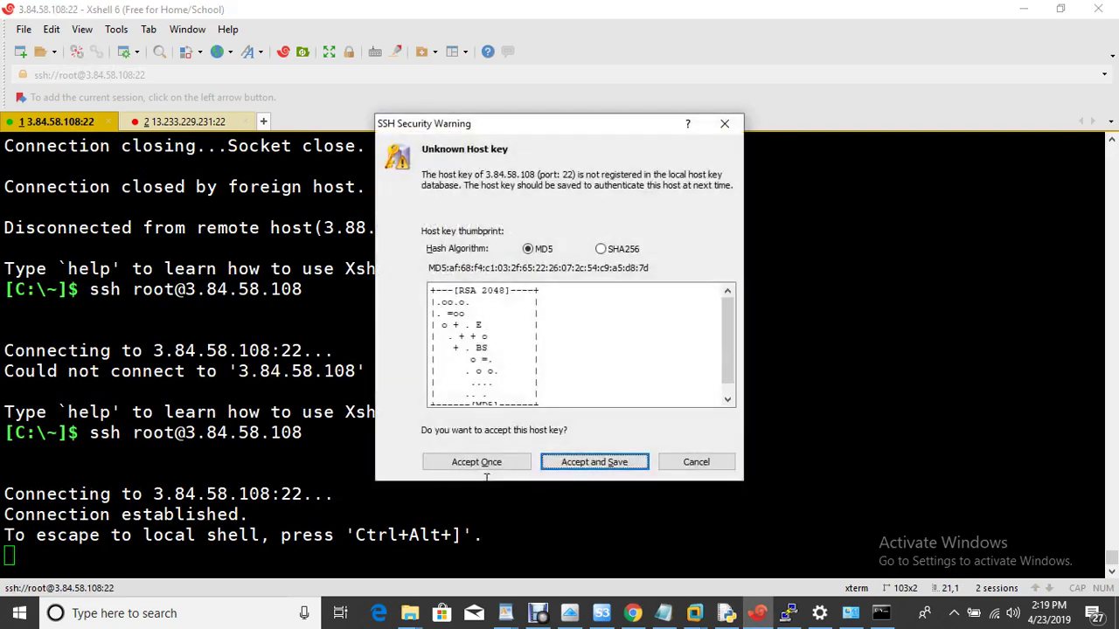
left_click(612, 461)
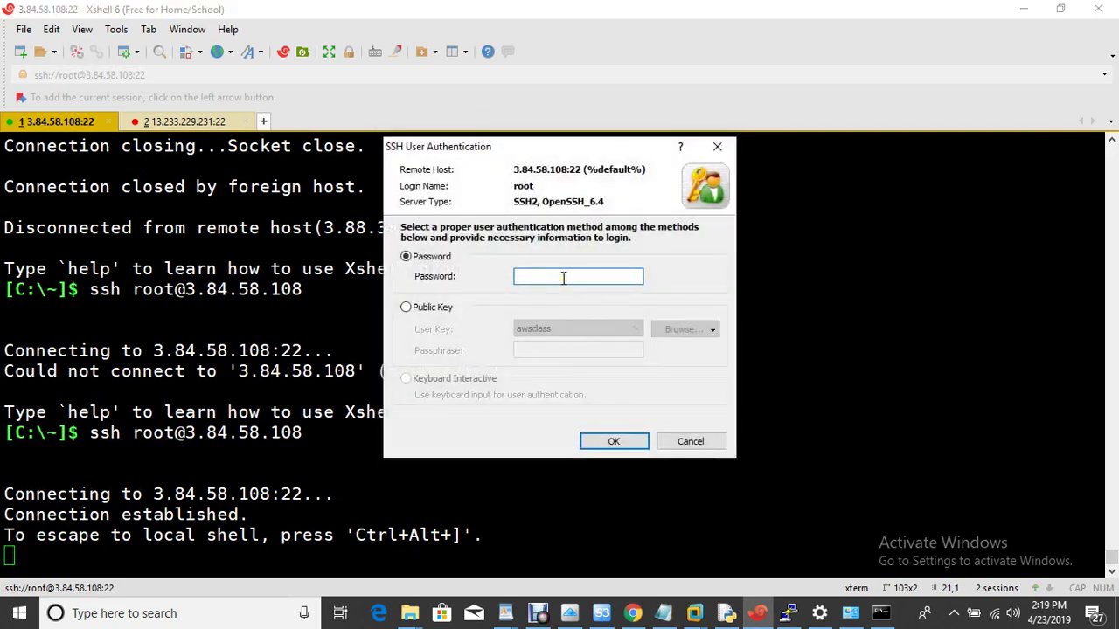
type("********")
key("Return")
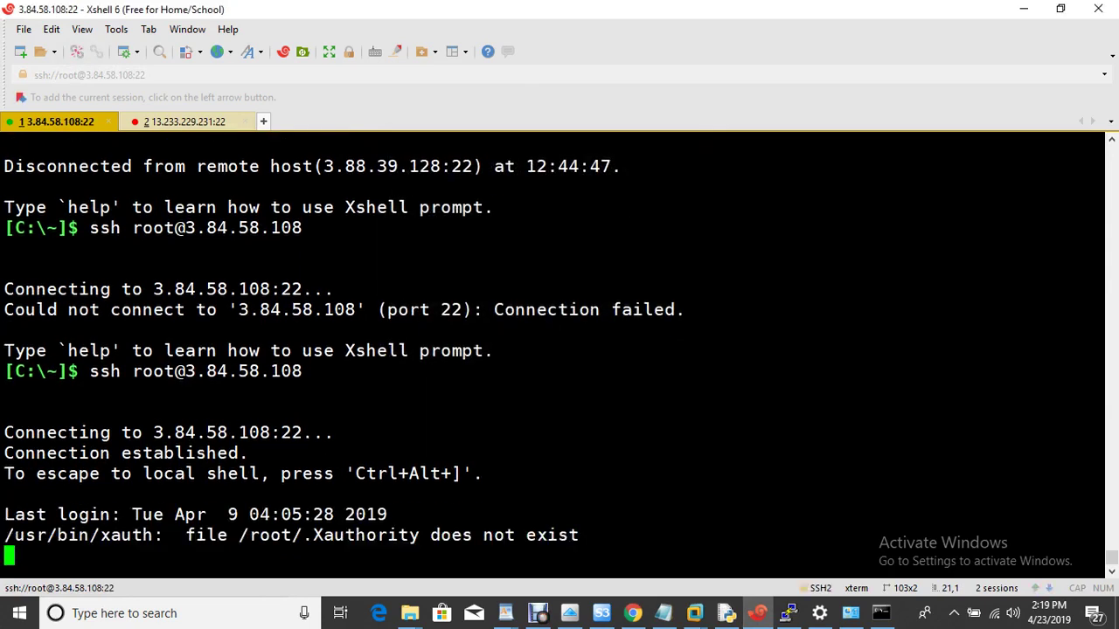
List root's home folder, then change into Desktop/ and list its empty contents.
type("ls")
key("Return")
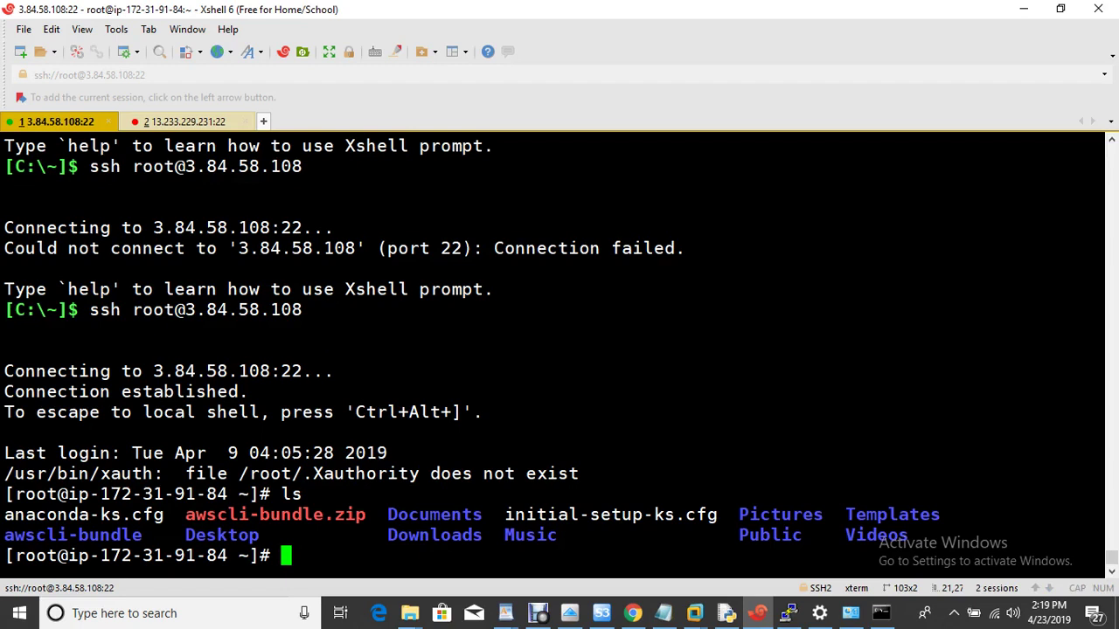
type("cd Des")
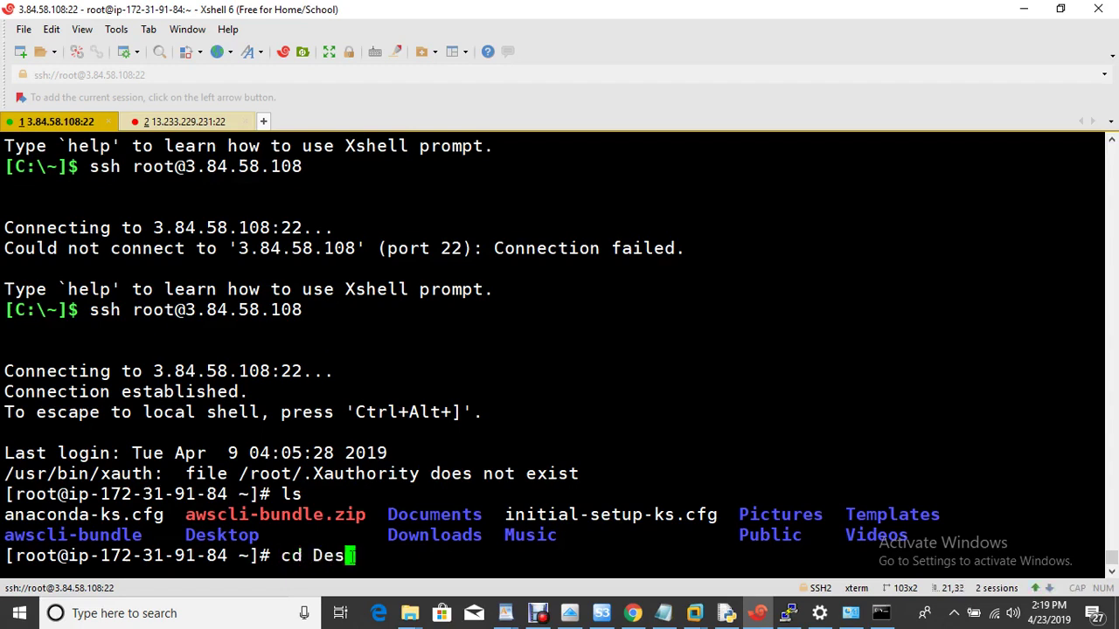
key("Tab")
key("Return")
type("ls")
key("Return")
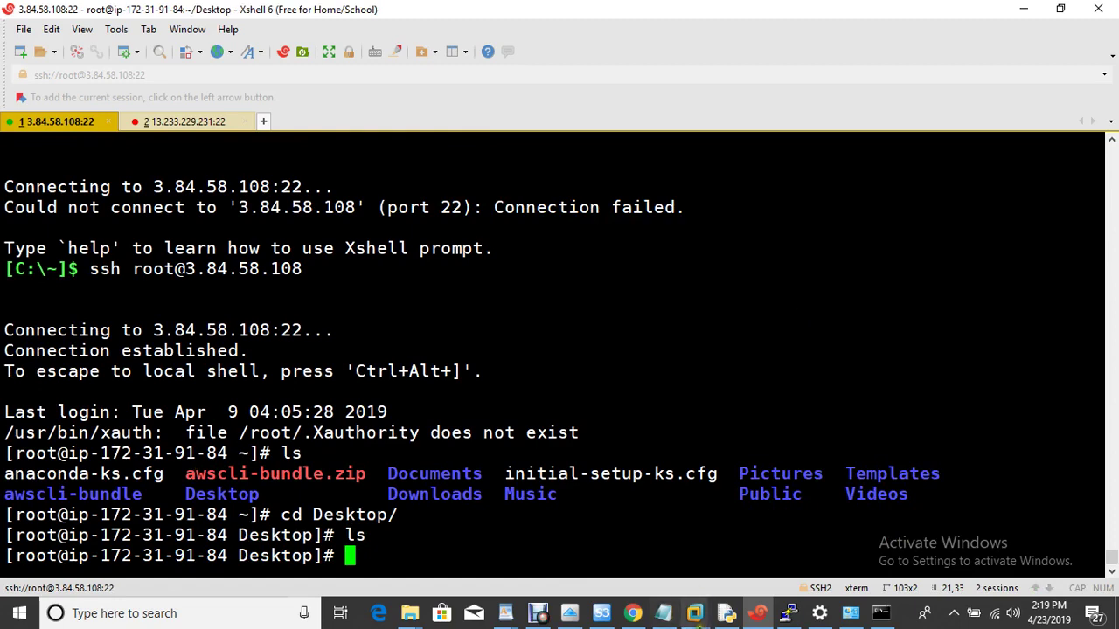
mouse_move(697, 617)
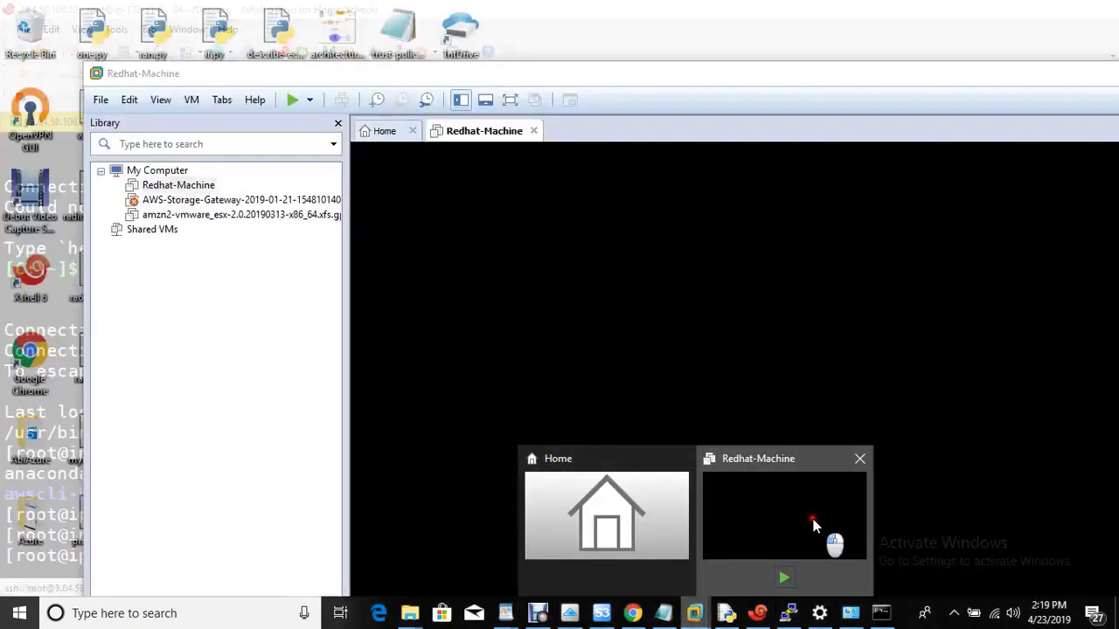
left_click(782, 507)
left_click_drag(595, 76, 821, 160)
left_click(183, 437)
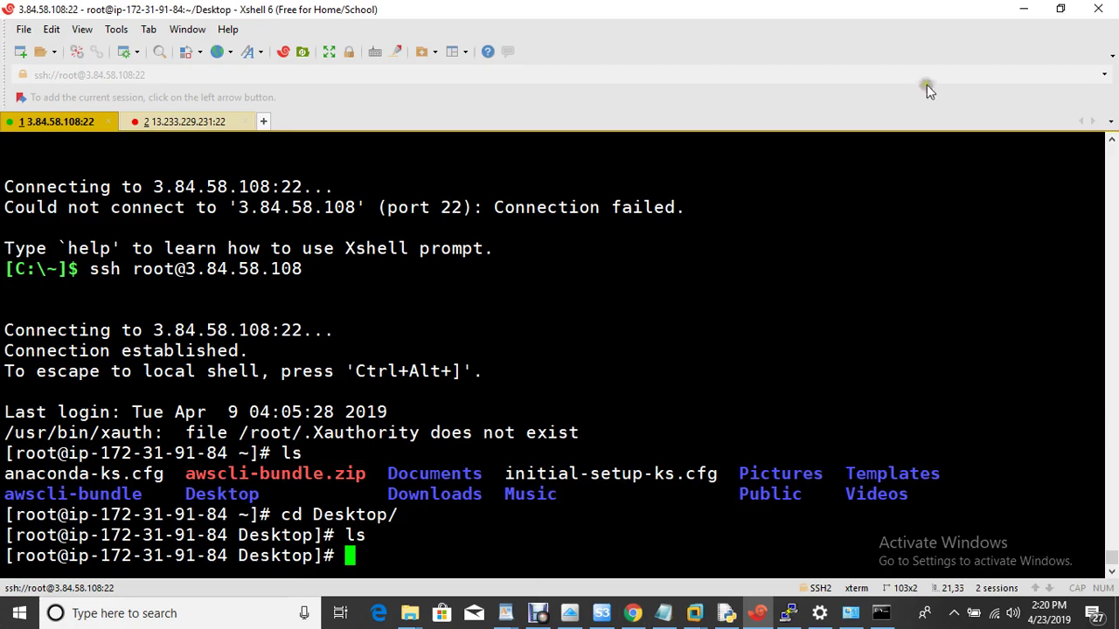
Return to the EC2 Instances page showing onpremises-vm running at 3.84.58.108.
left_click(633, 615)
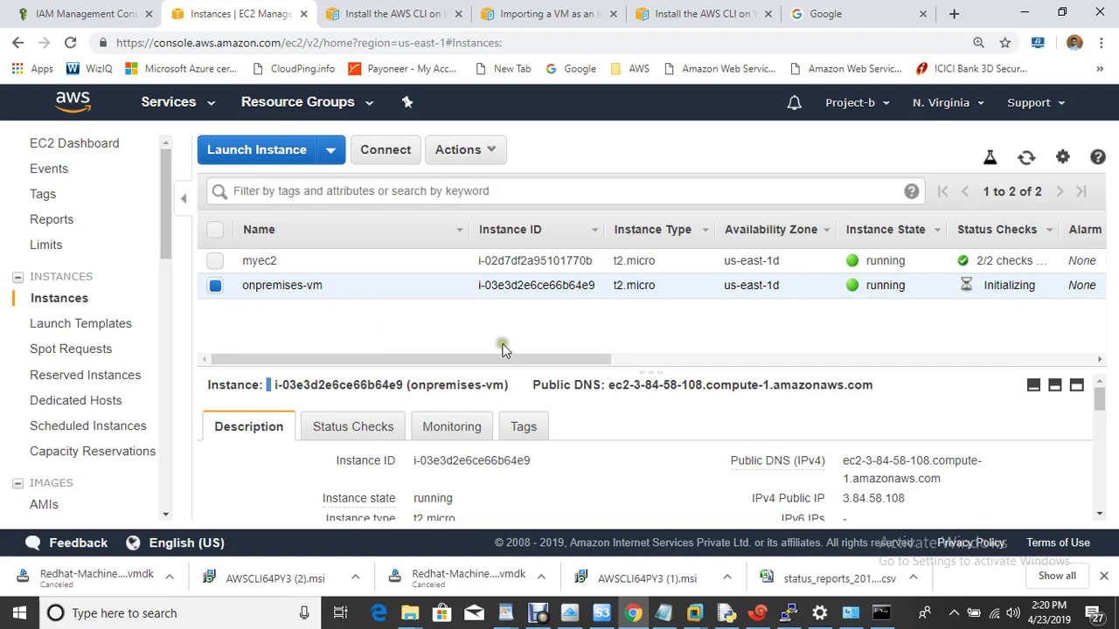
left_click(537, 613)
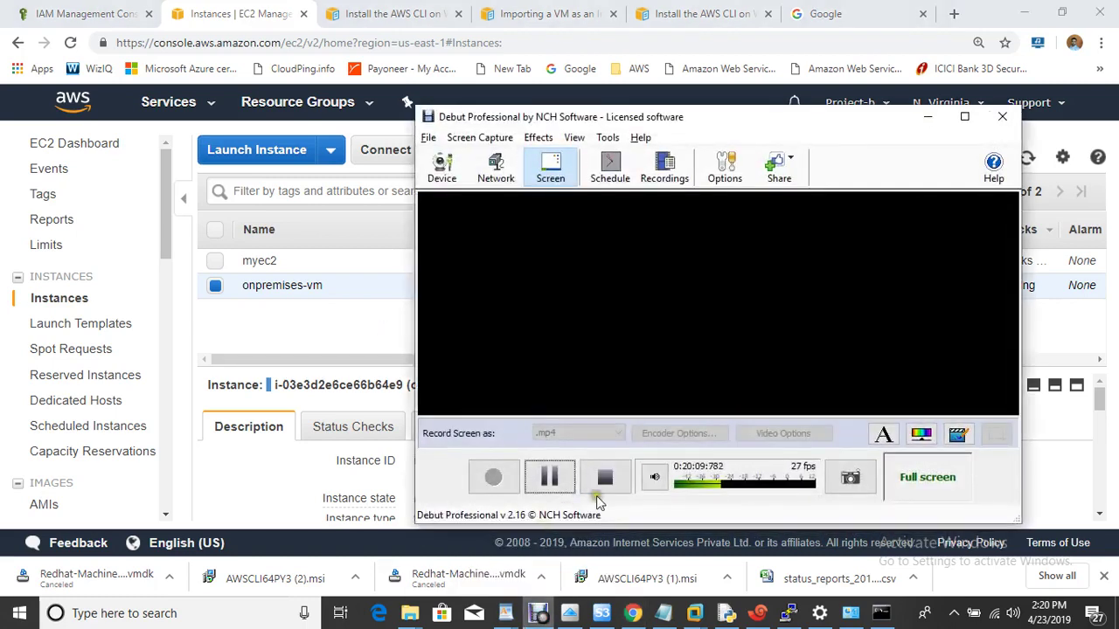